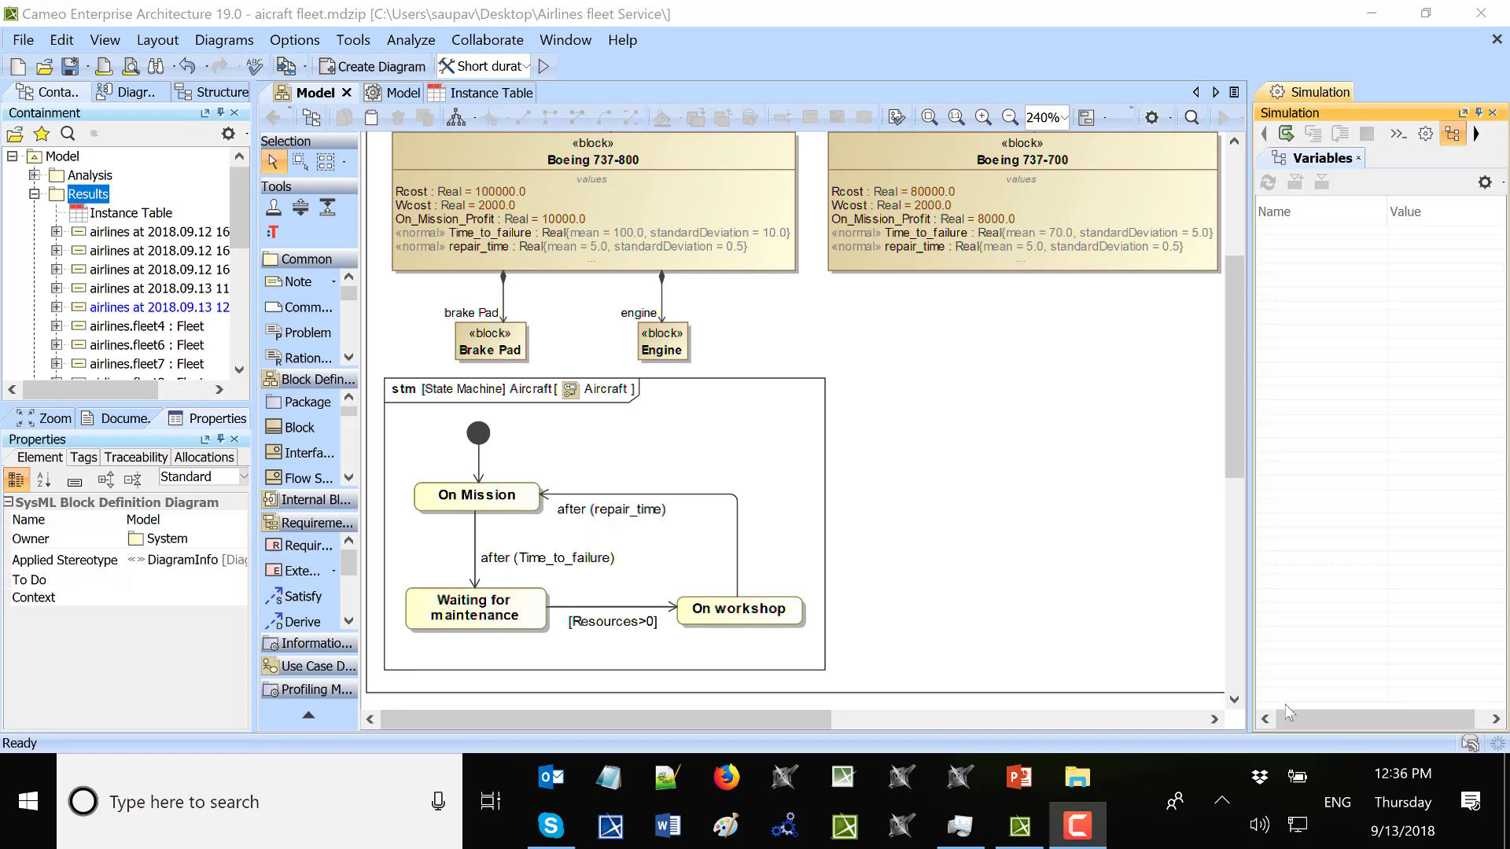
# - Scroll around the fleet diagram to find the aircraft multiplicity labels
pyautogui.scroll(3, 934, 253)
pyautogui.scroll(1, 934, 253)
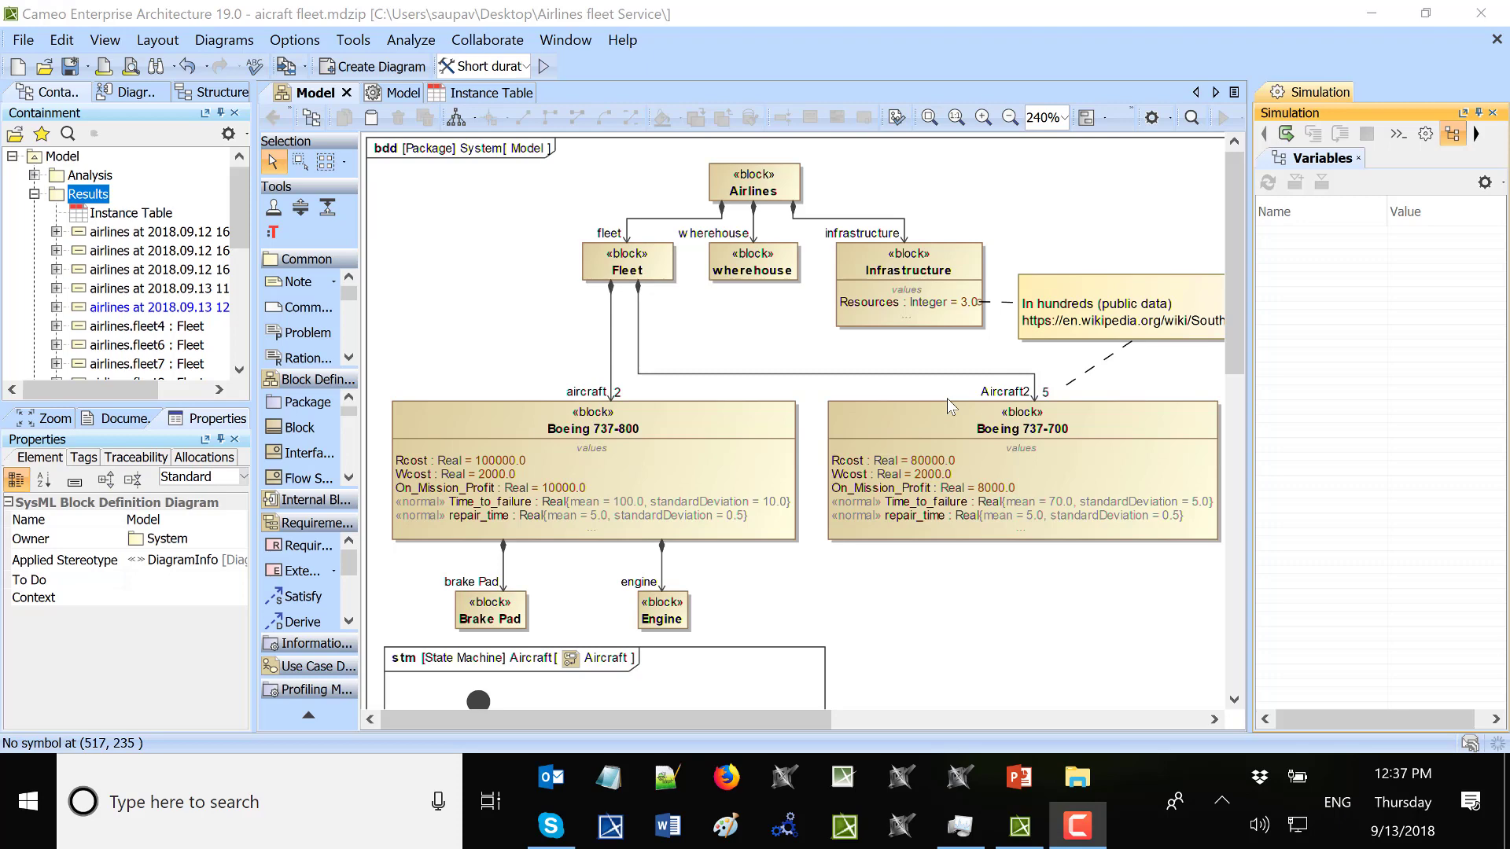
pyautogui.scroll(-5, 865, 468)
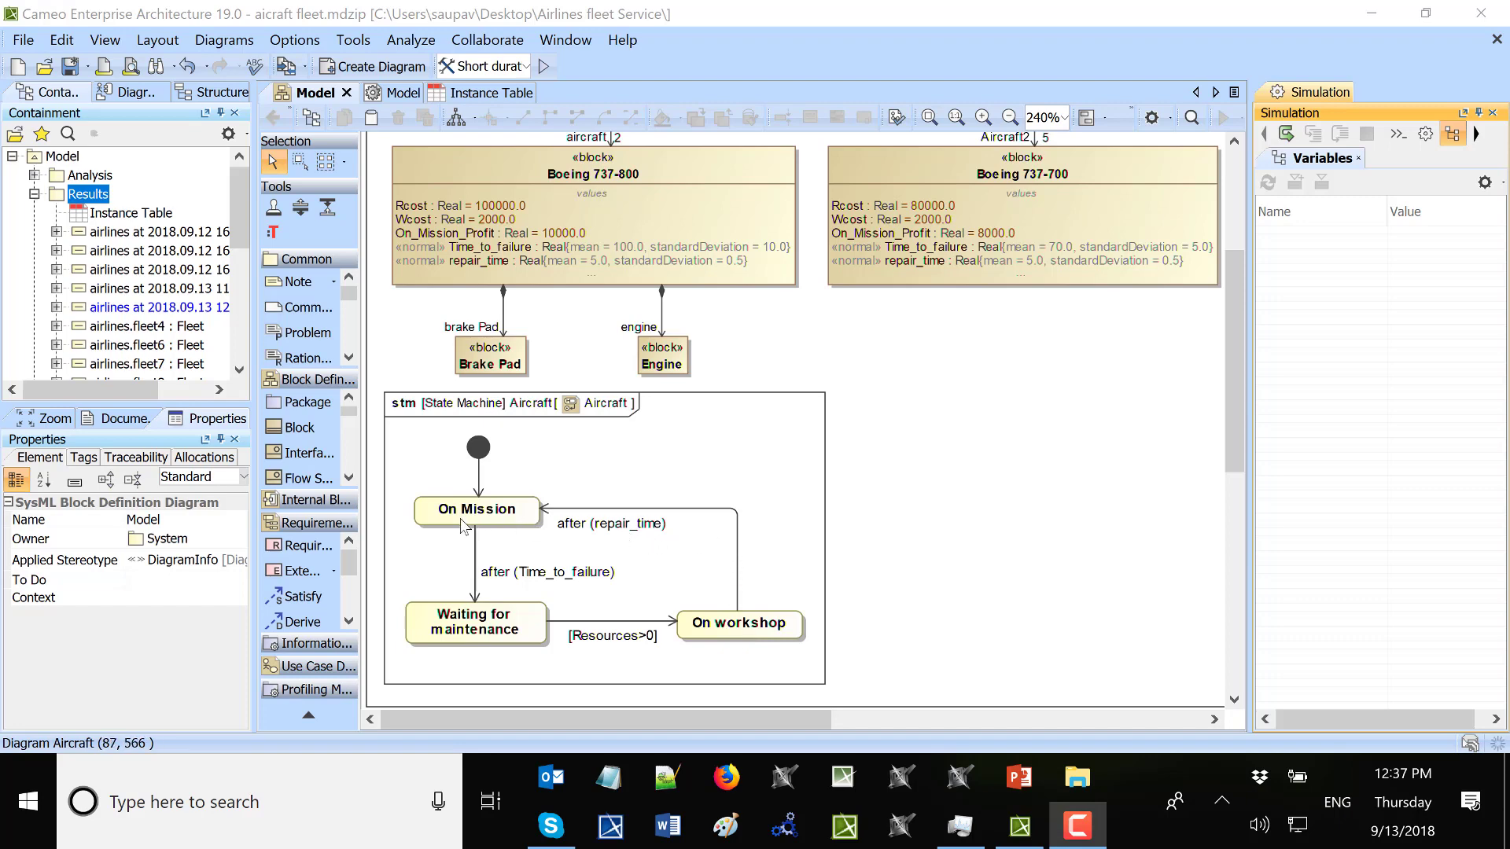
pyautogui.scroll(9, 464, 527)
pyautogui.scroll(-8, 616, 540)
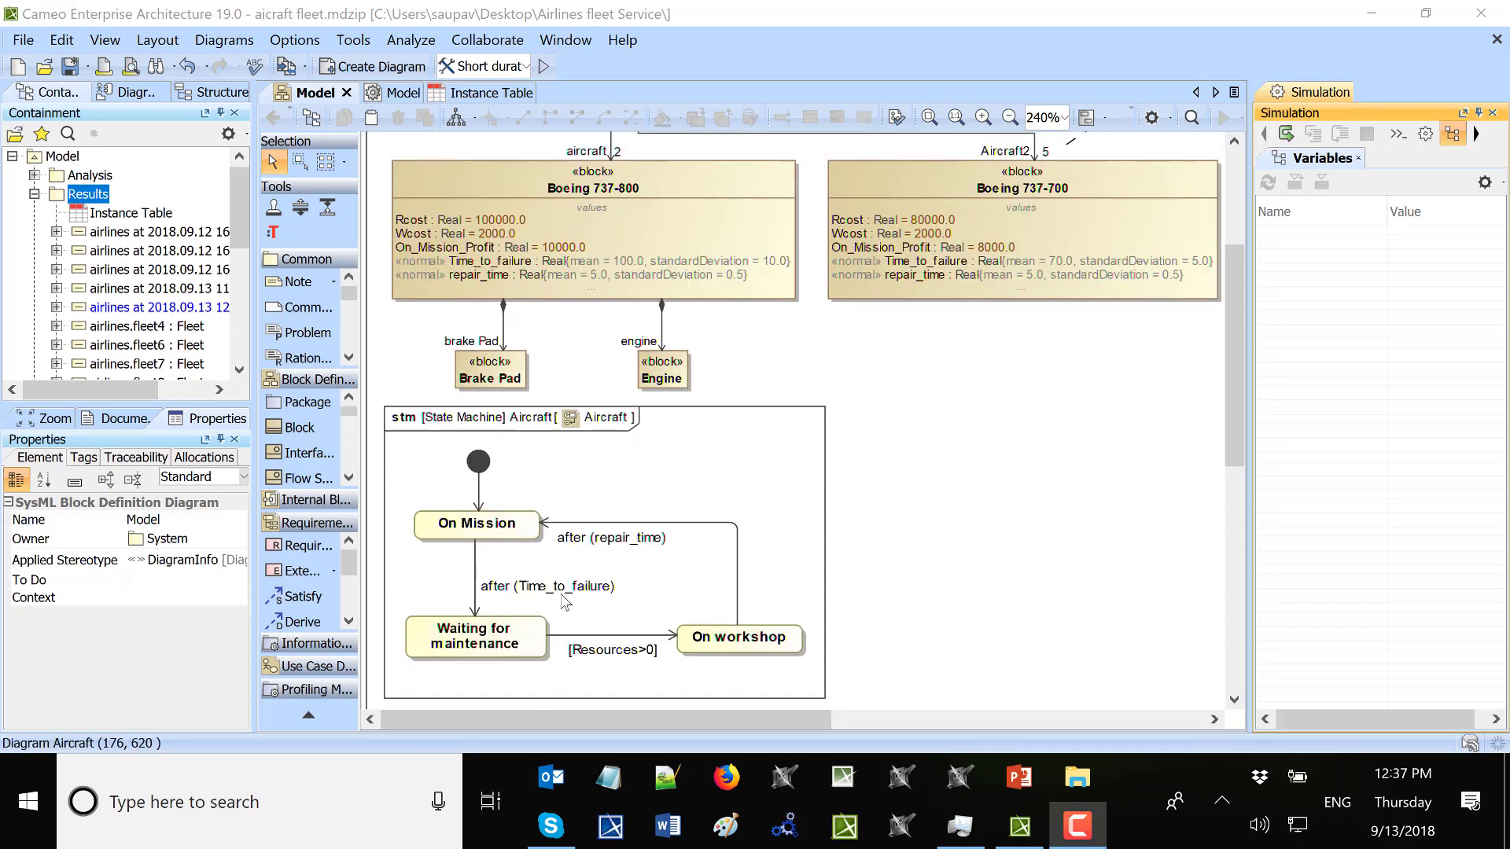
pyautogui.scroll(3, 566, 603)
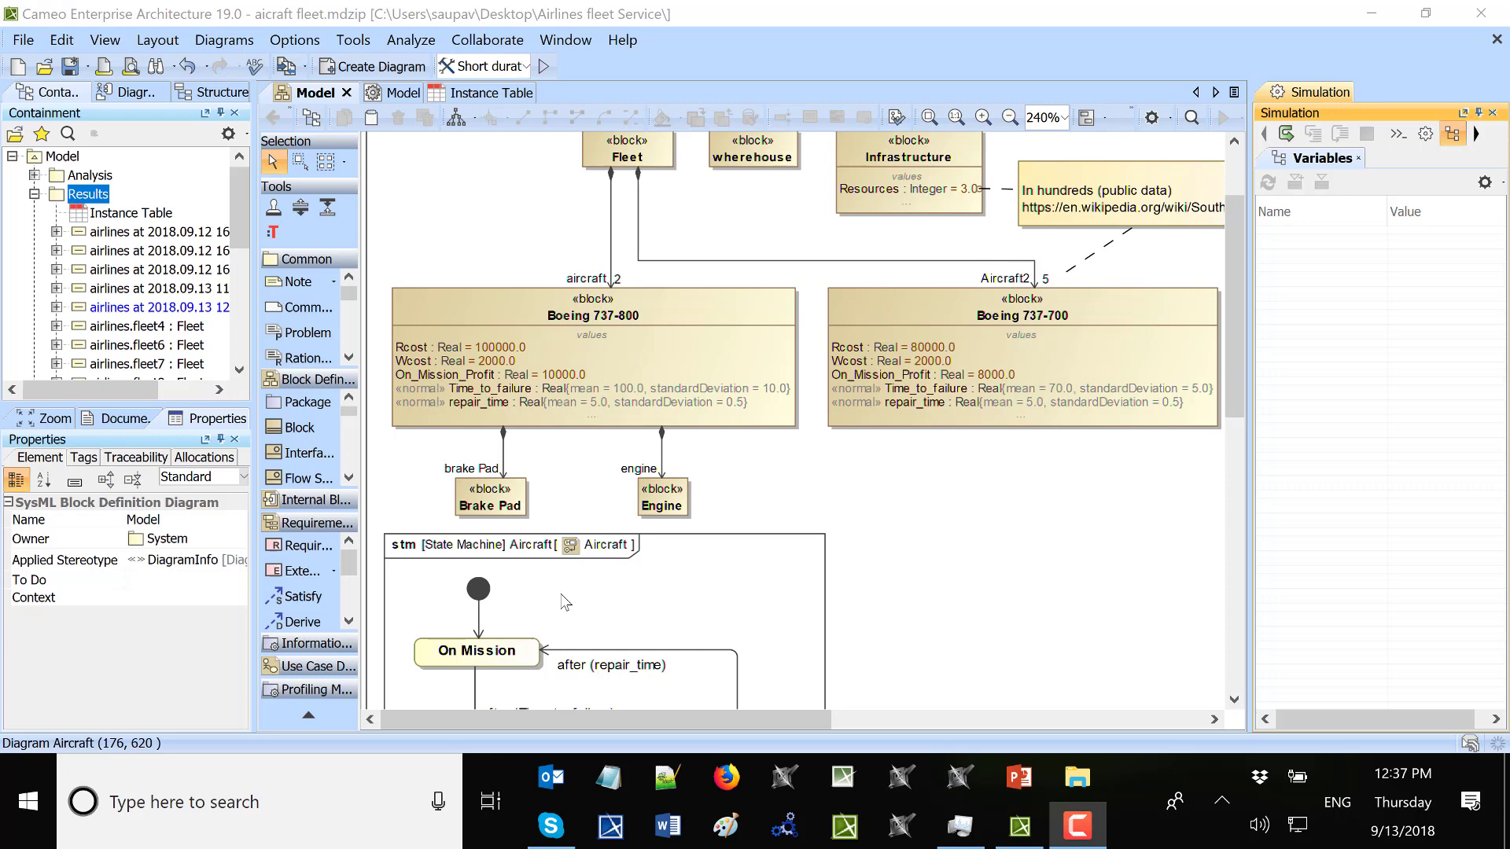
pyautogui.scroll(2, 566, 603)
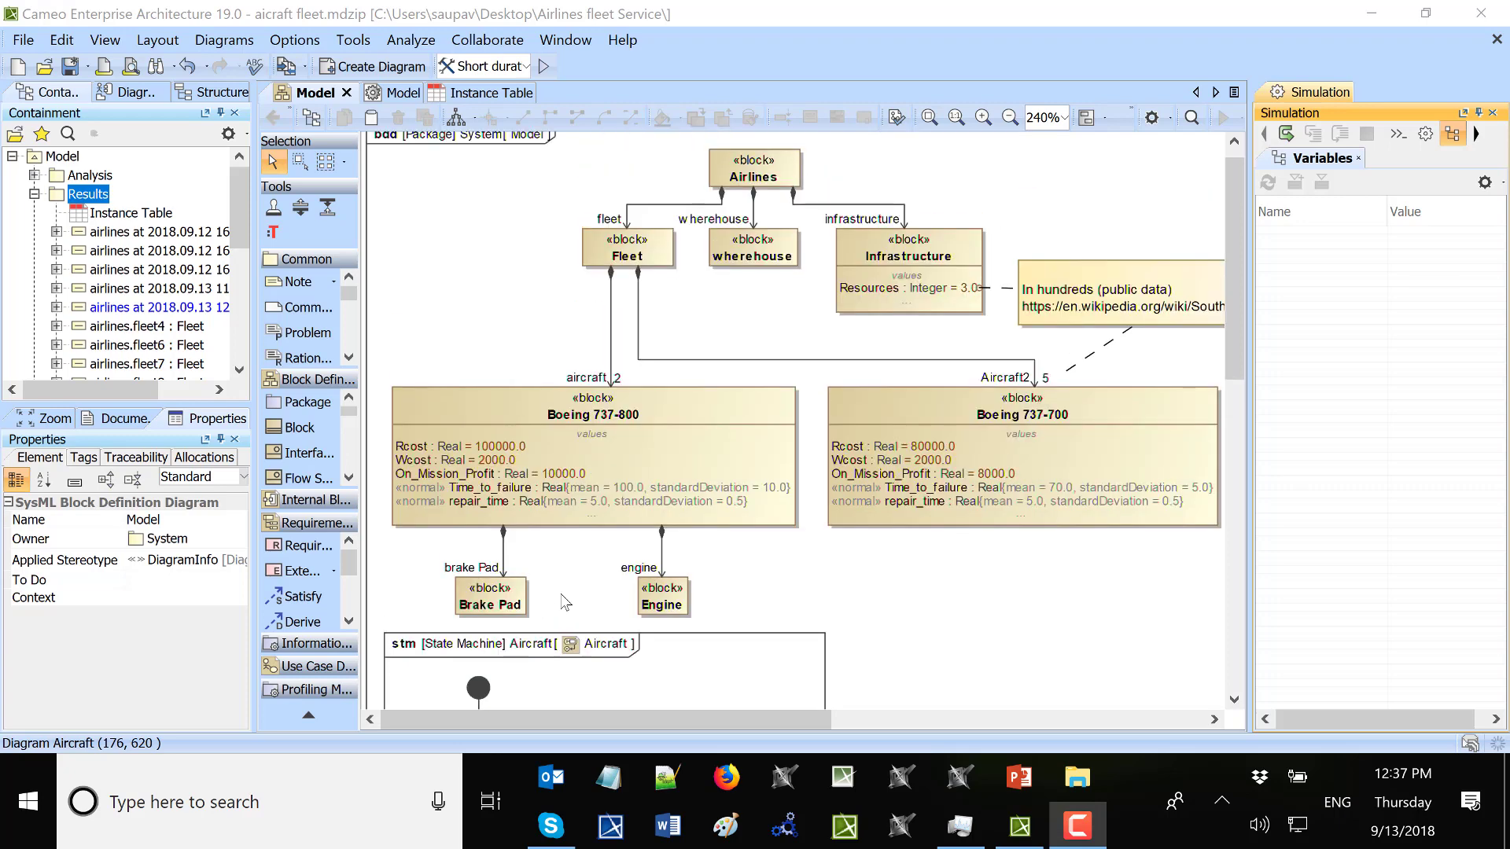
pyautogui.scroll(-1, 566, 602)
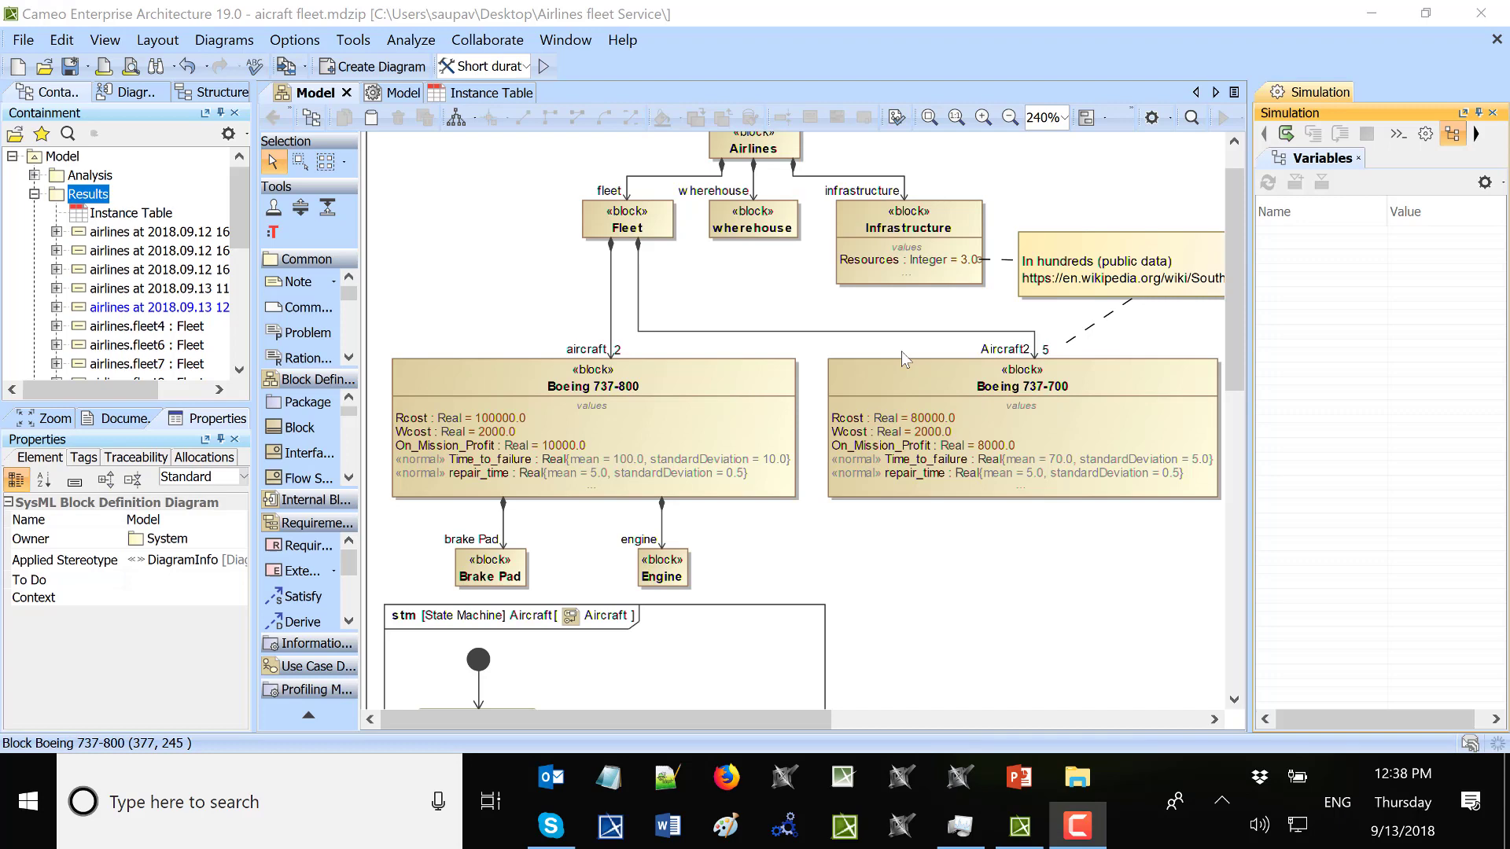
pyautogui.click(813, 725)
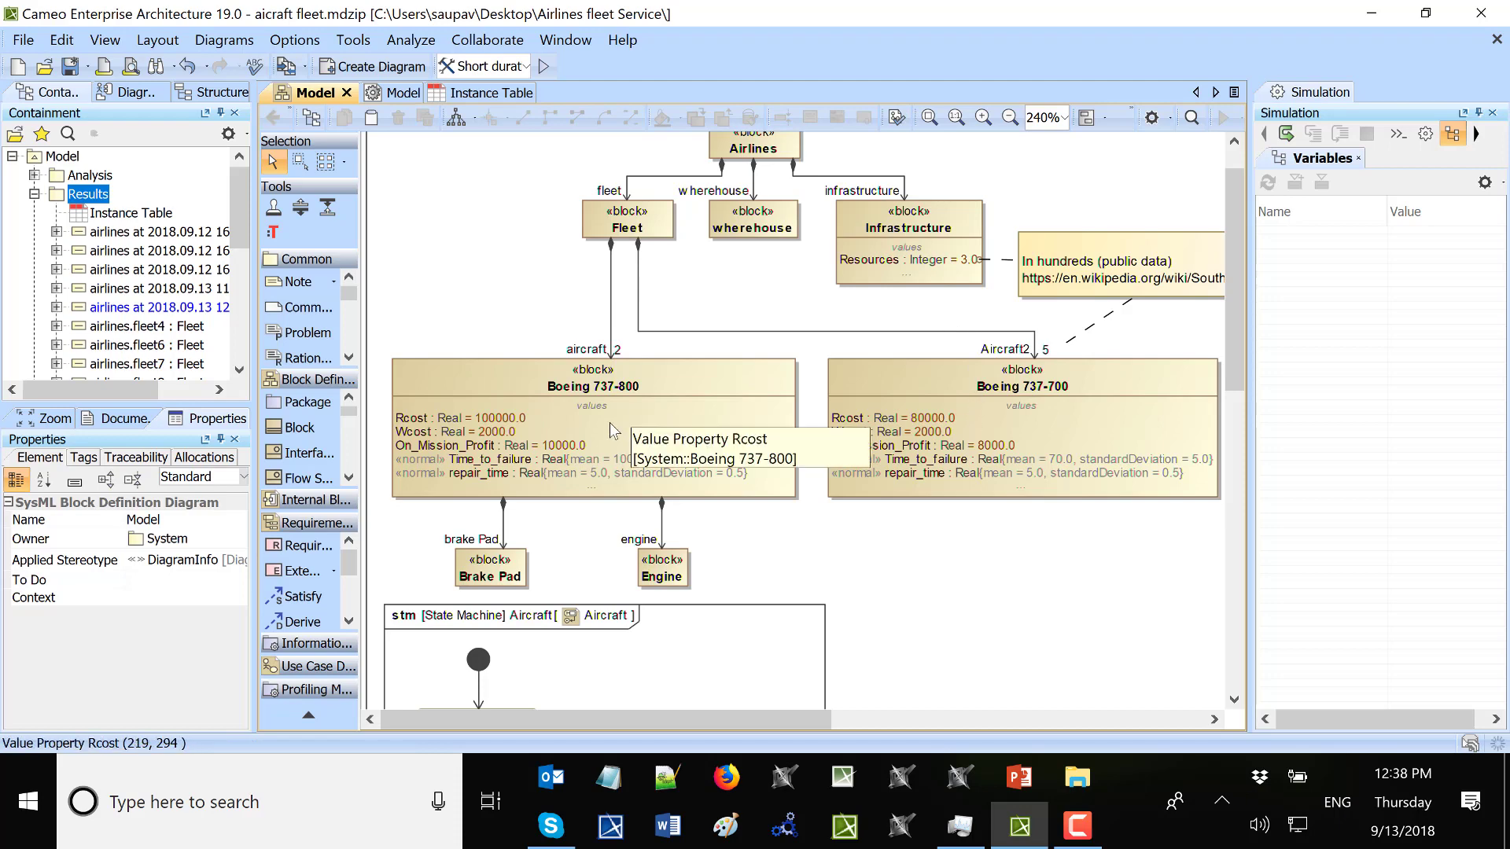
pyautogui.scroll(-5, 506, 505)
pyautogui.scroll(4, 505, 505)
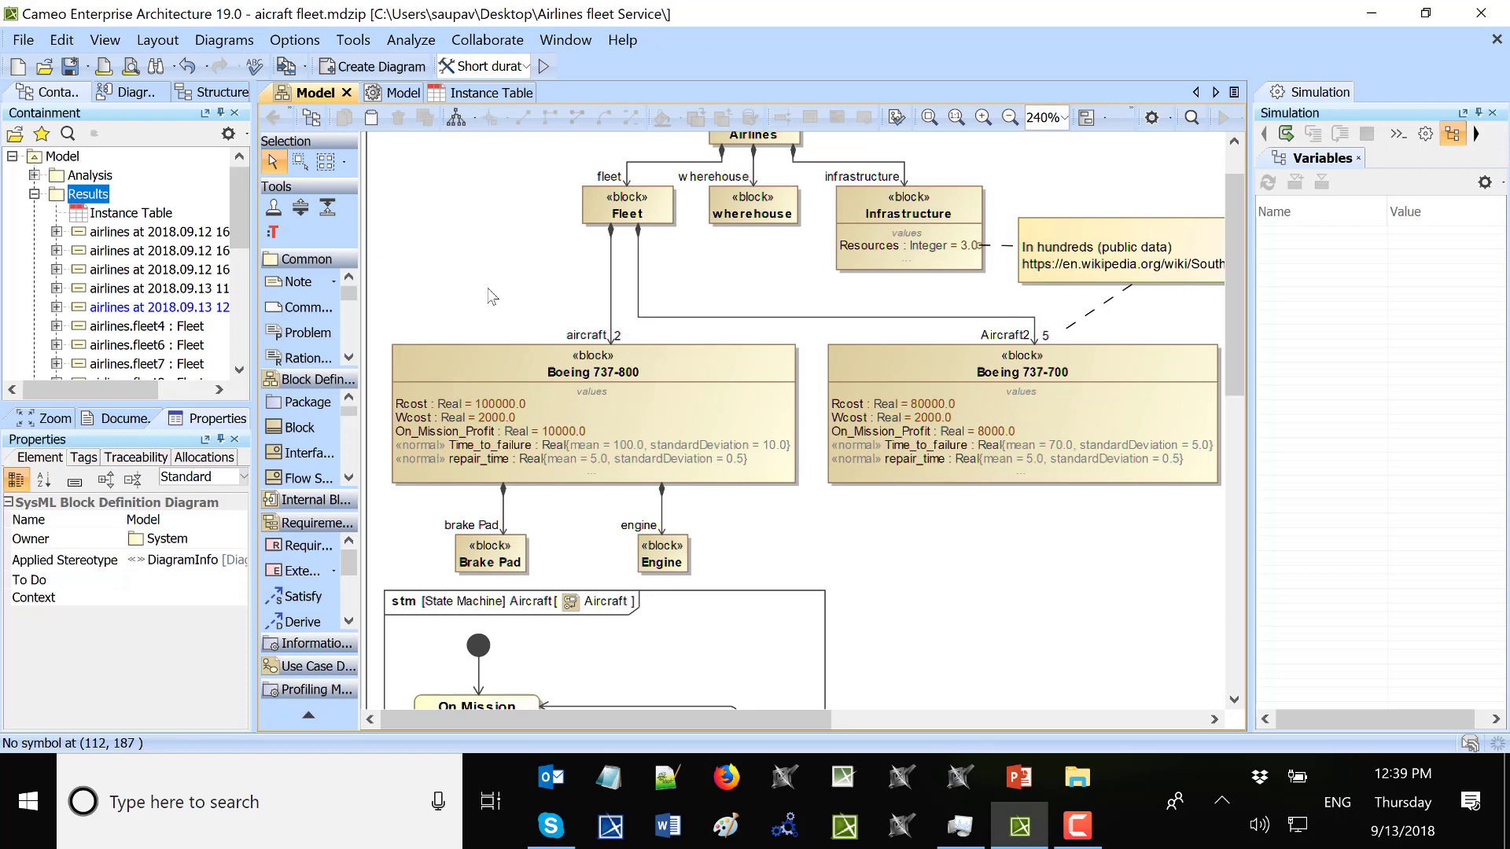
# - Select the Aircraft2 multiplicity of 5, then clear the selection
pyautogui.click(1056, 340)
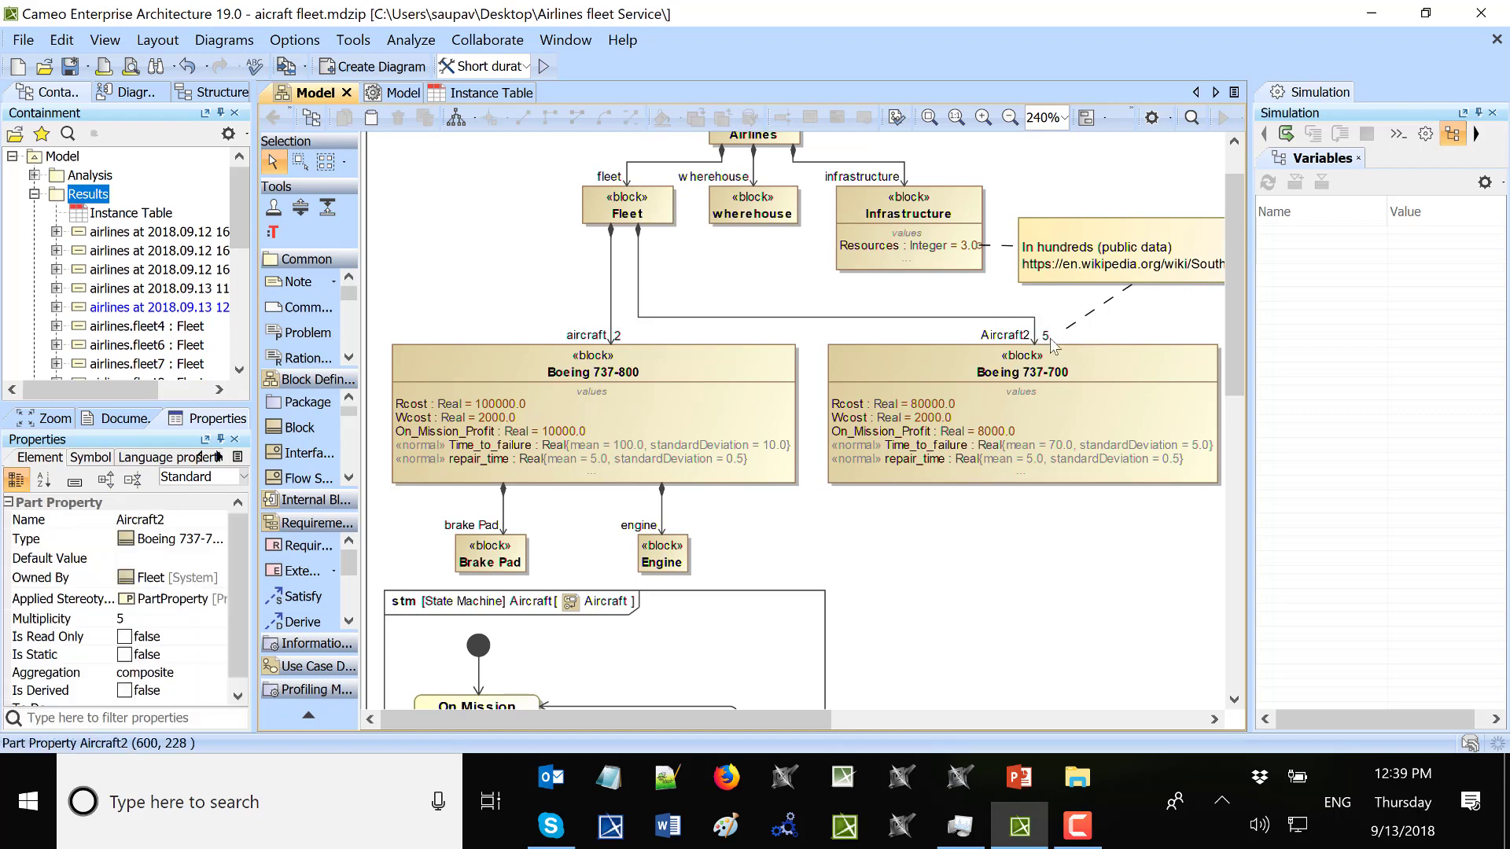
pyautogui.click(738, 341)
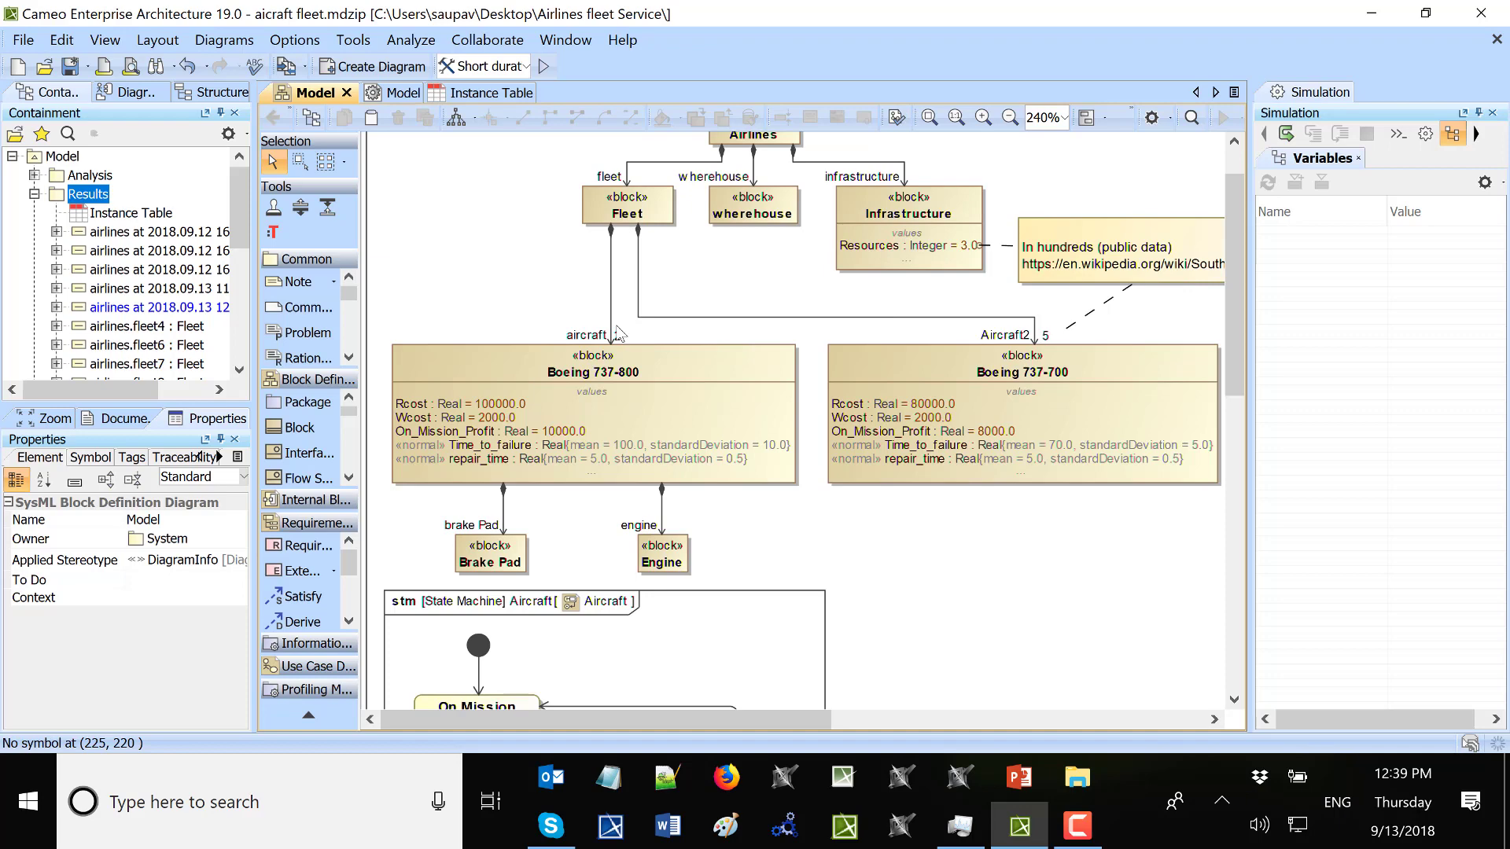
pyautogui.scroll(2, 617, 334)
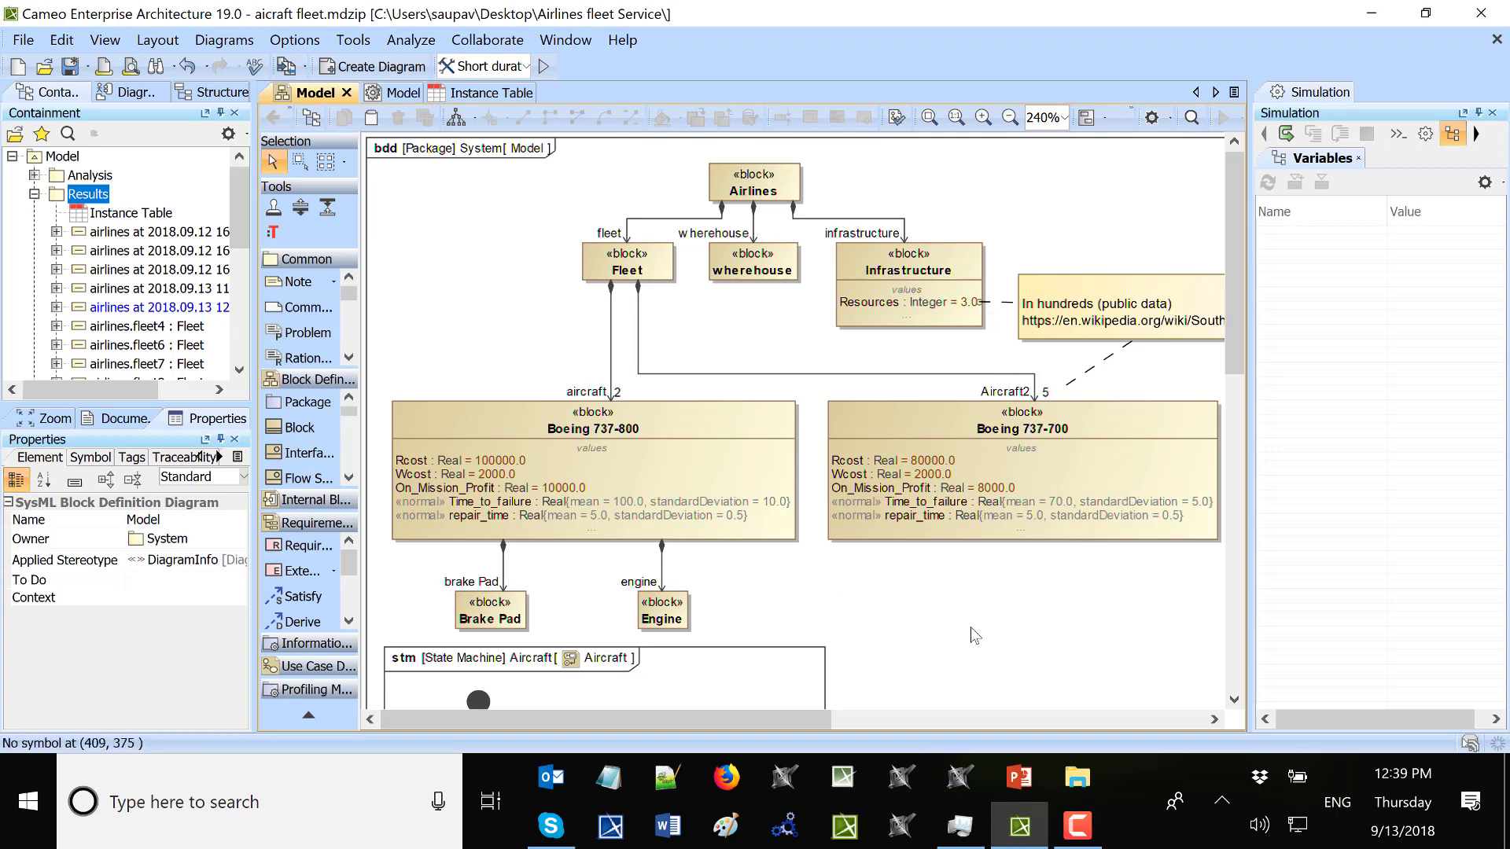
pyautogui.scroll(-3, 987, 590)
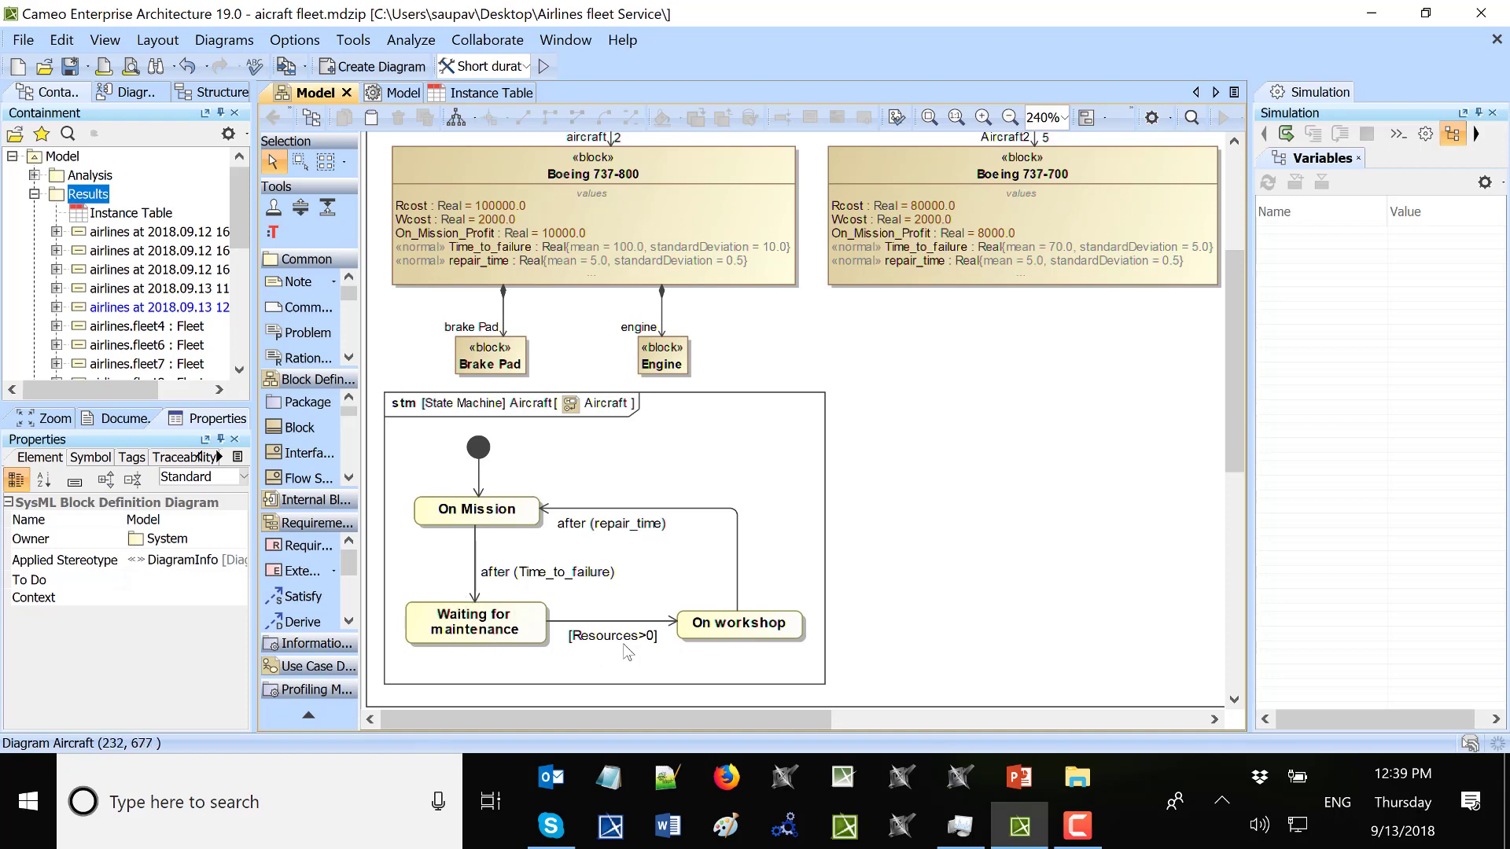
pyautogui.scroll(3, 623, 644)
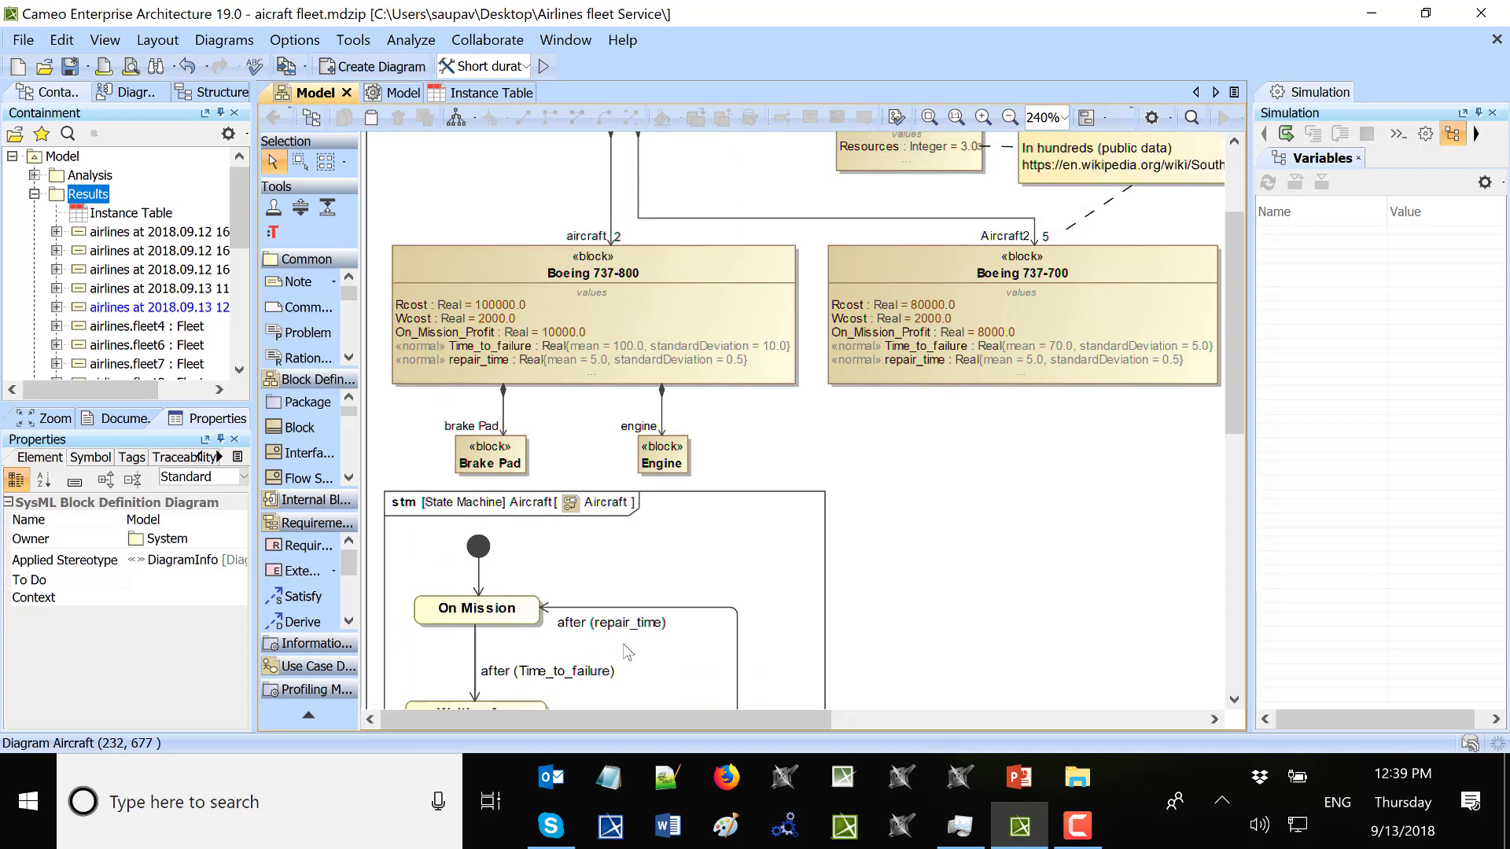
pyautogui.scroll(3, 623, 644)
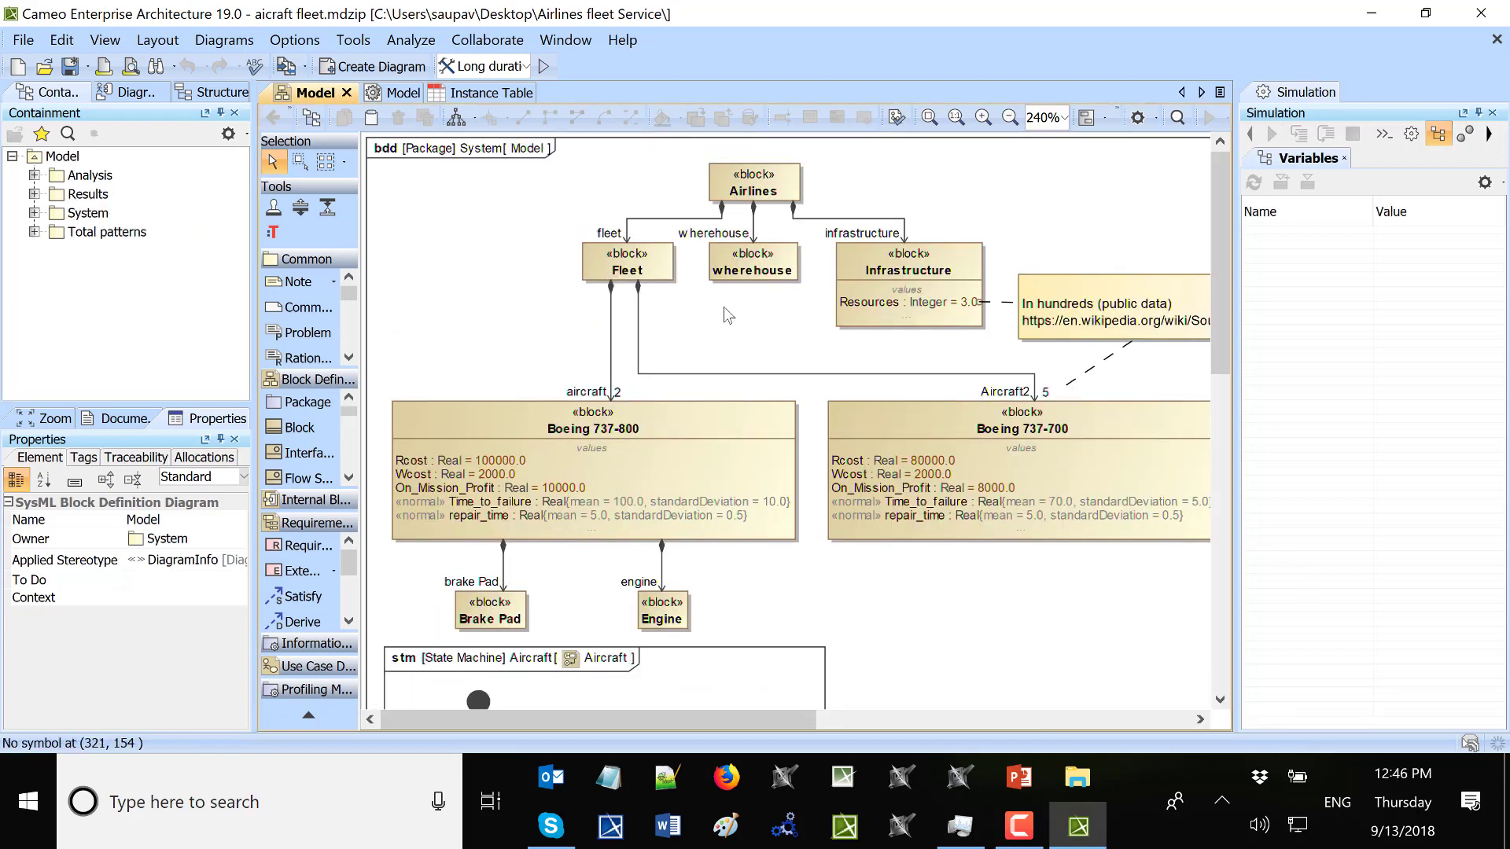
pyautogui.scroll(-1, 725, 313)
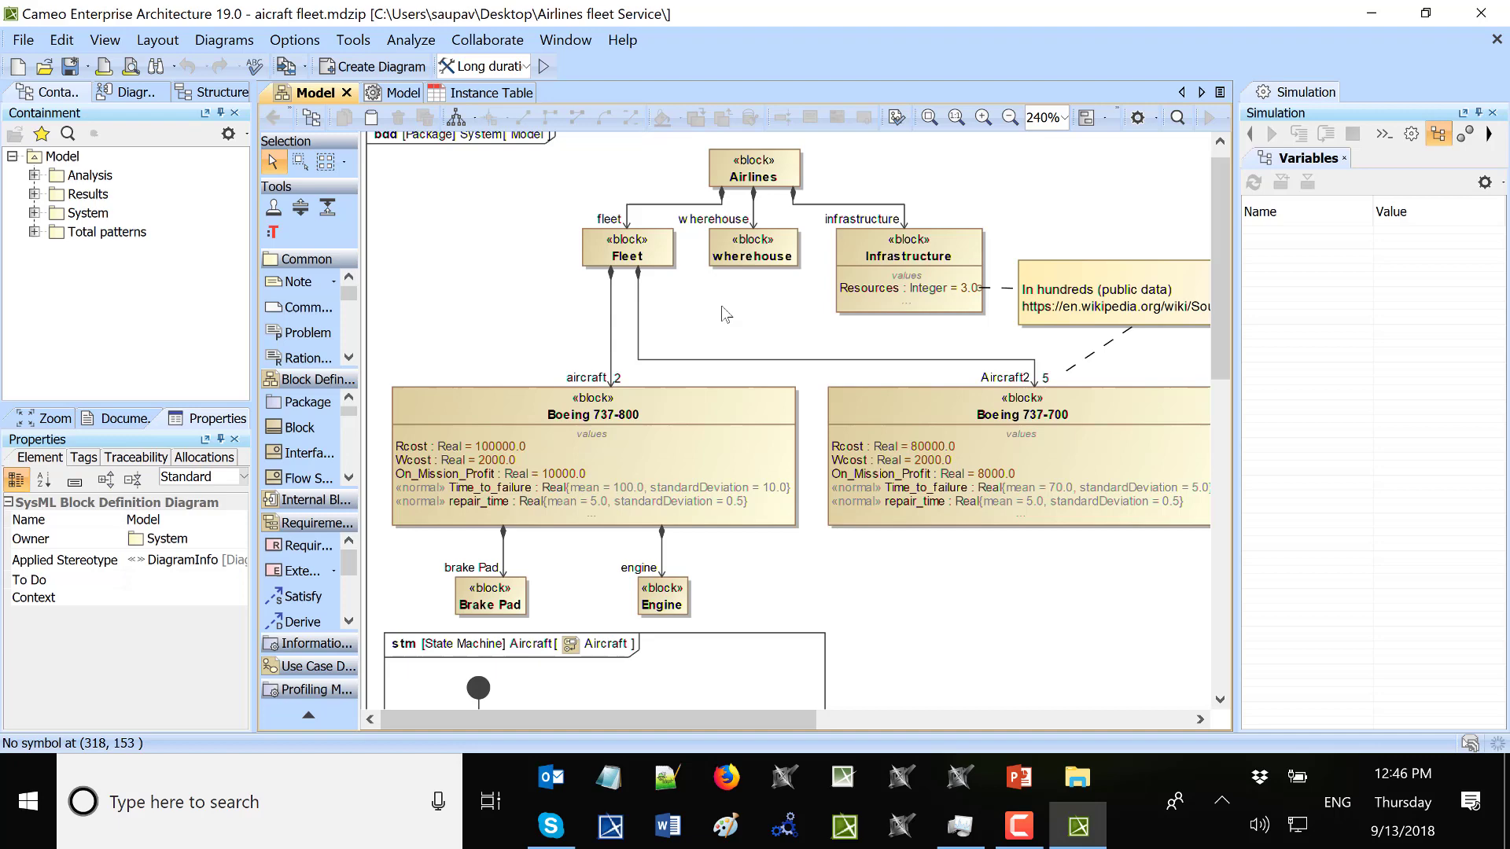
# - Change the Boeing 737-800 aircraft multiplicity from 2 to 1
pyautogui.click(619, 383)
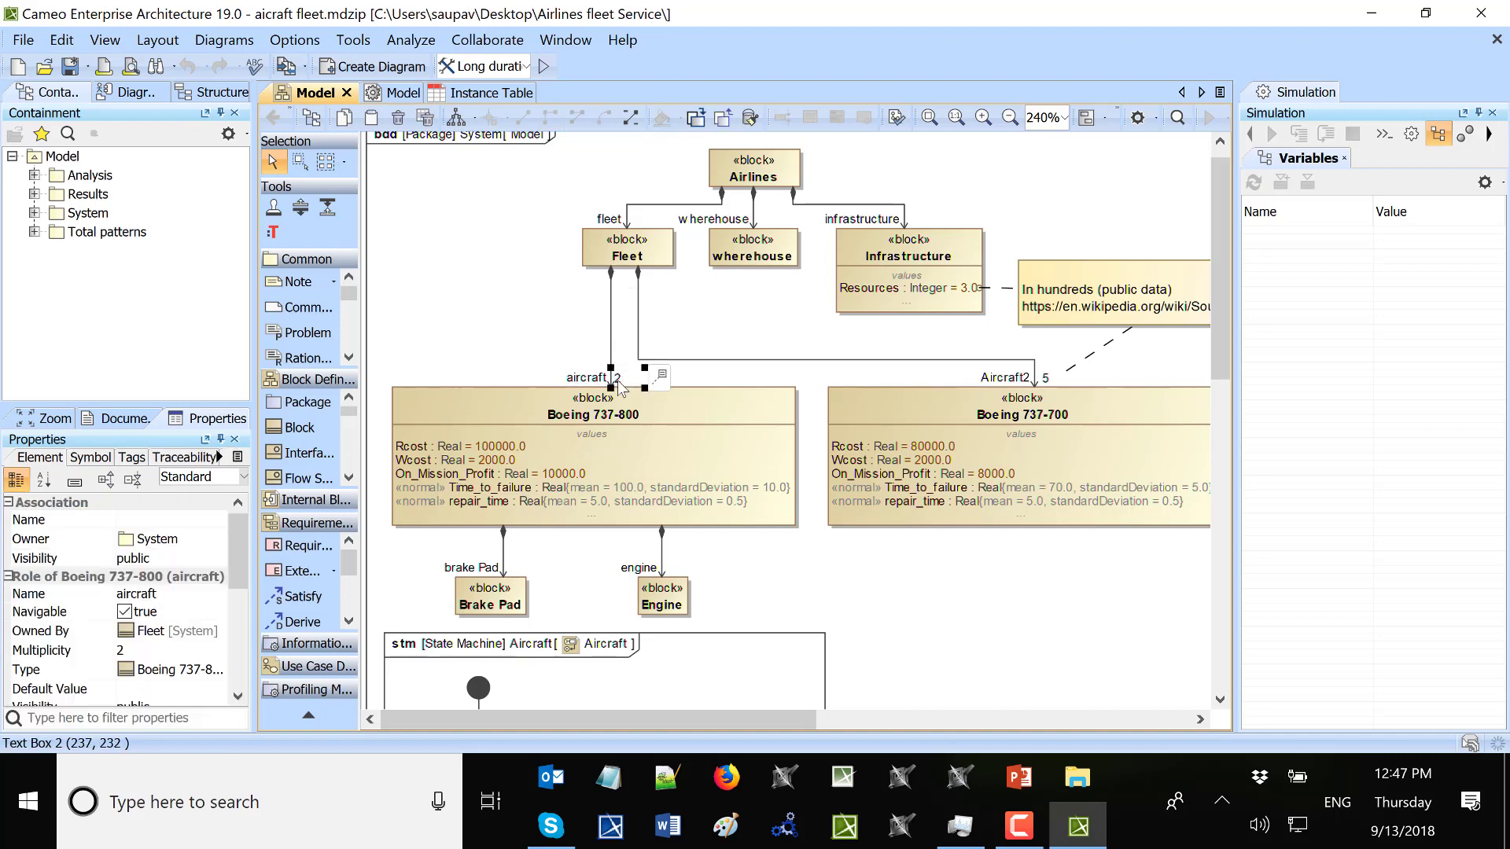
pyautogui.click(618, 383)
pyautogui.write('1')
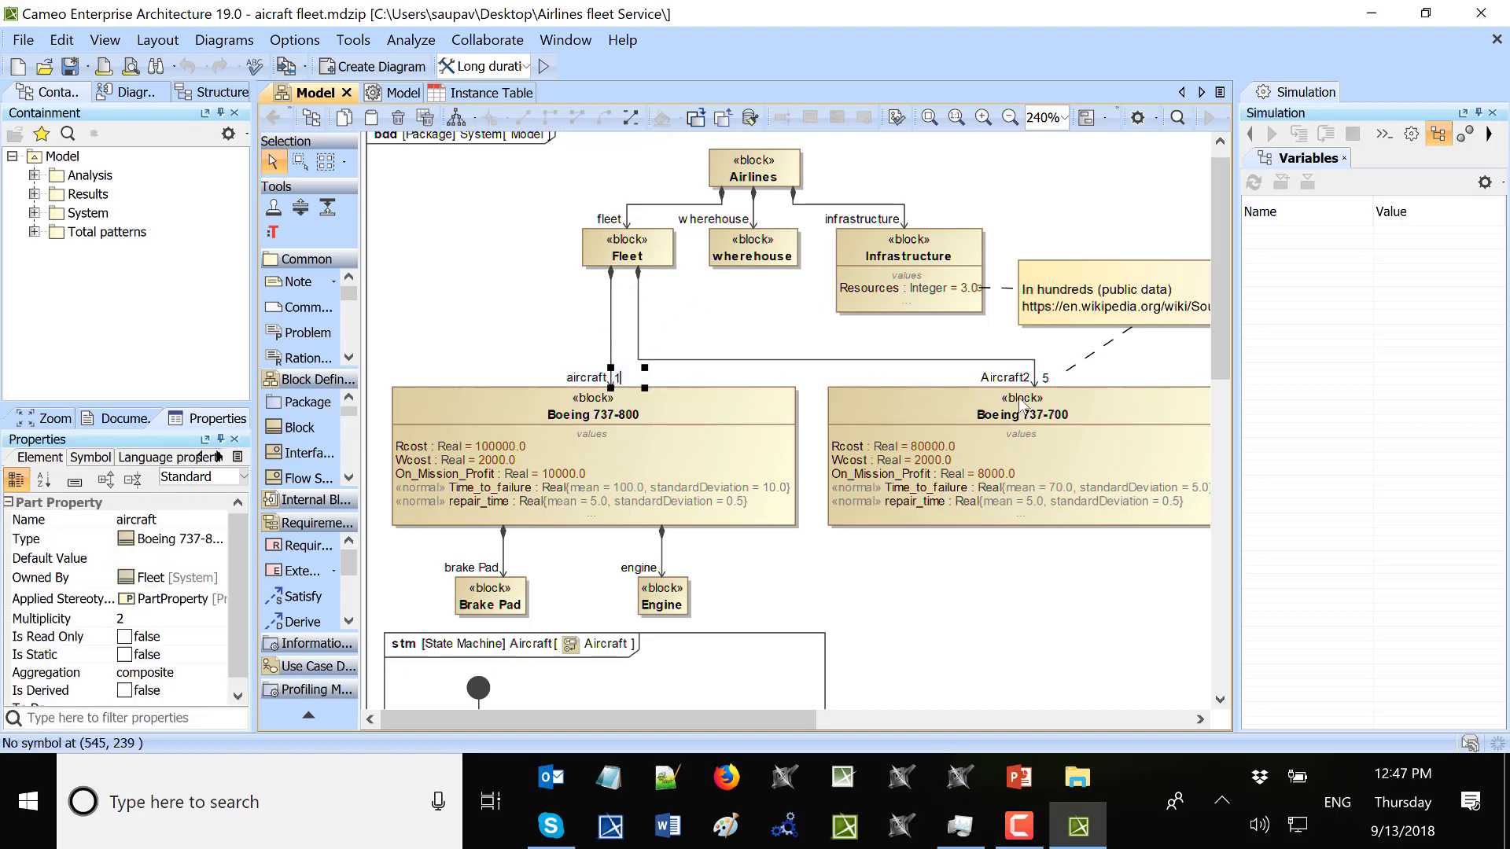
pyautogui.click(1052, 384)
# - Change the Boeing 737-700 Aircraft2 multiplicity from 5 to 0
pyautogui.click(1053, 384)
pyautogui.click(1054, 381)
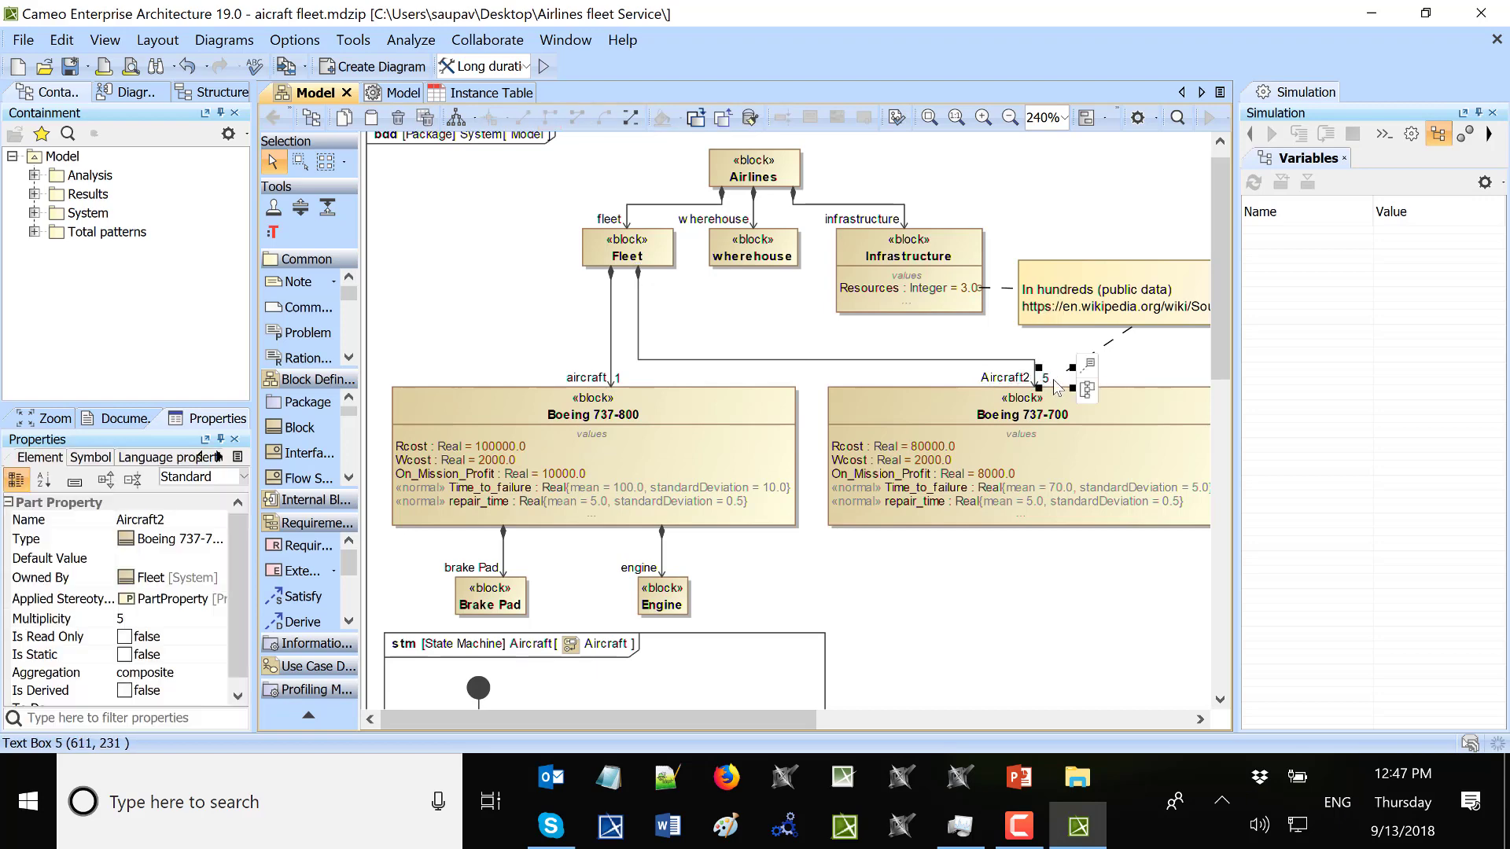
pyautogui.write('0')
pyautogui.click(1069, 673)
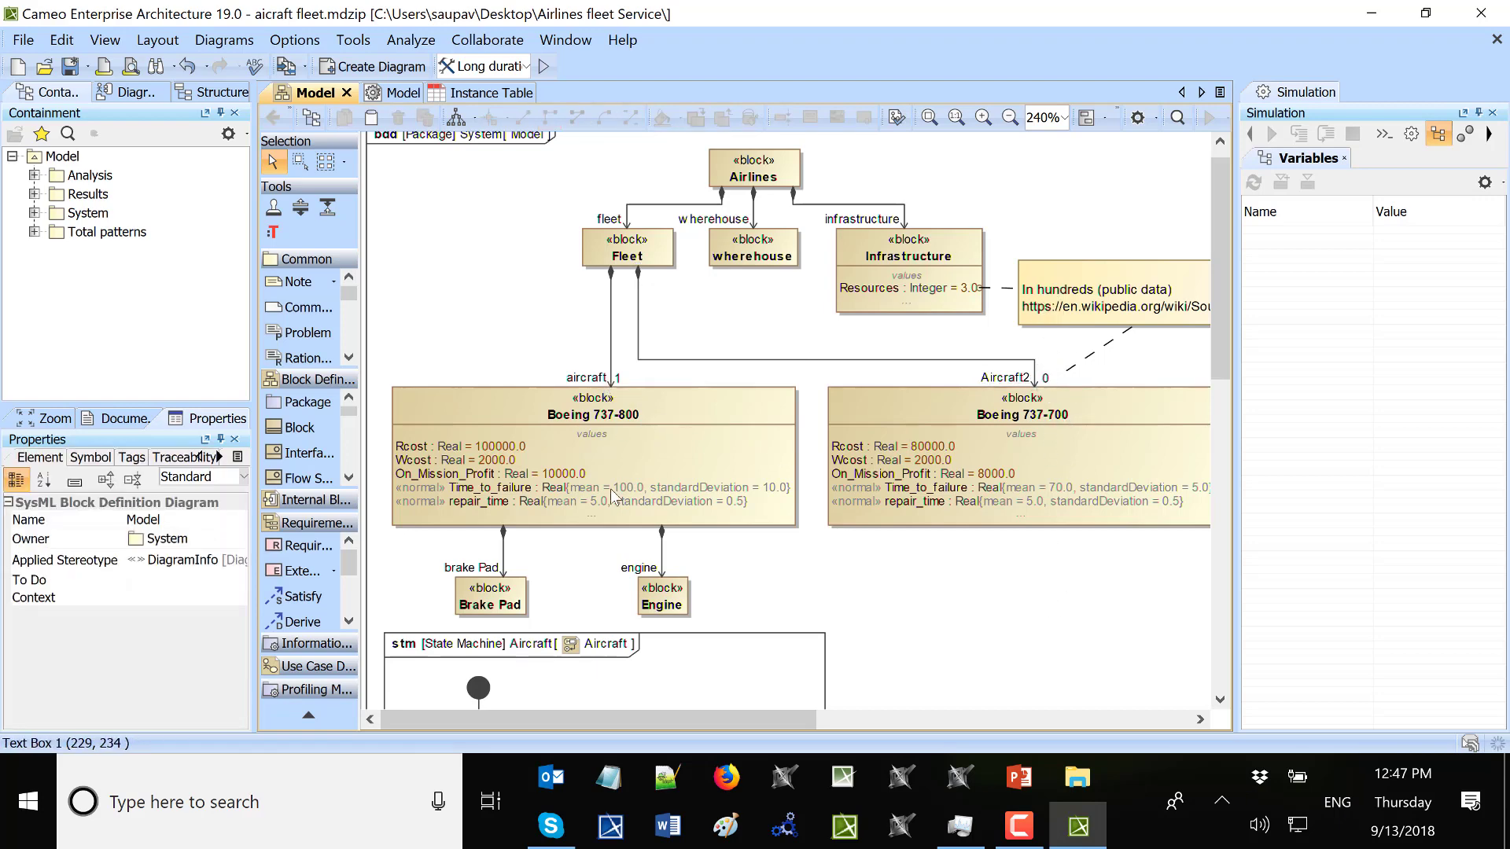
pyautogui.click(757, 169)
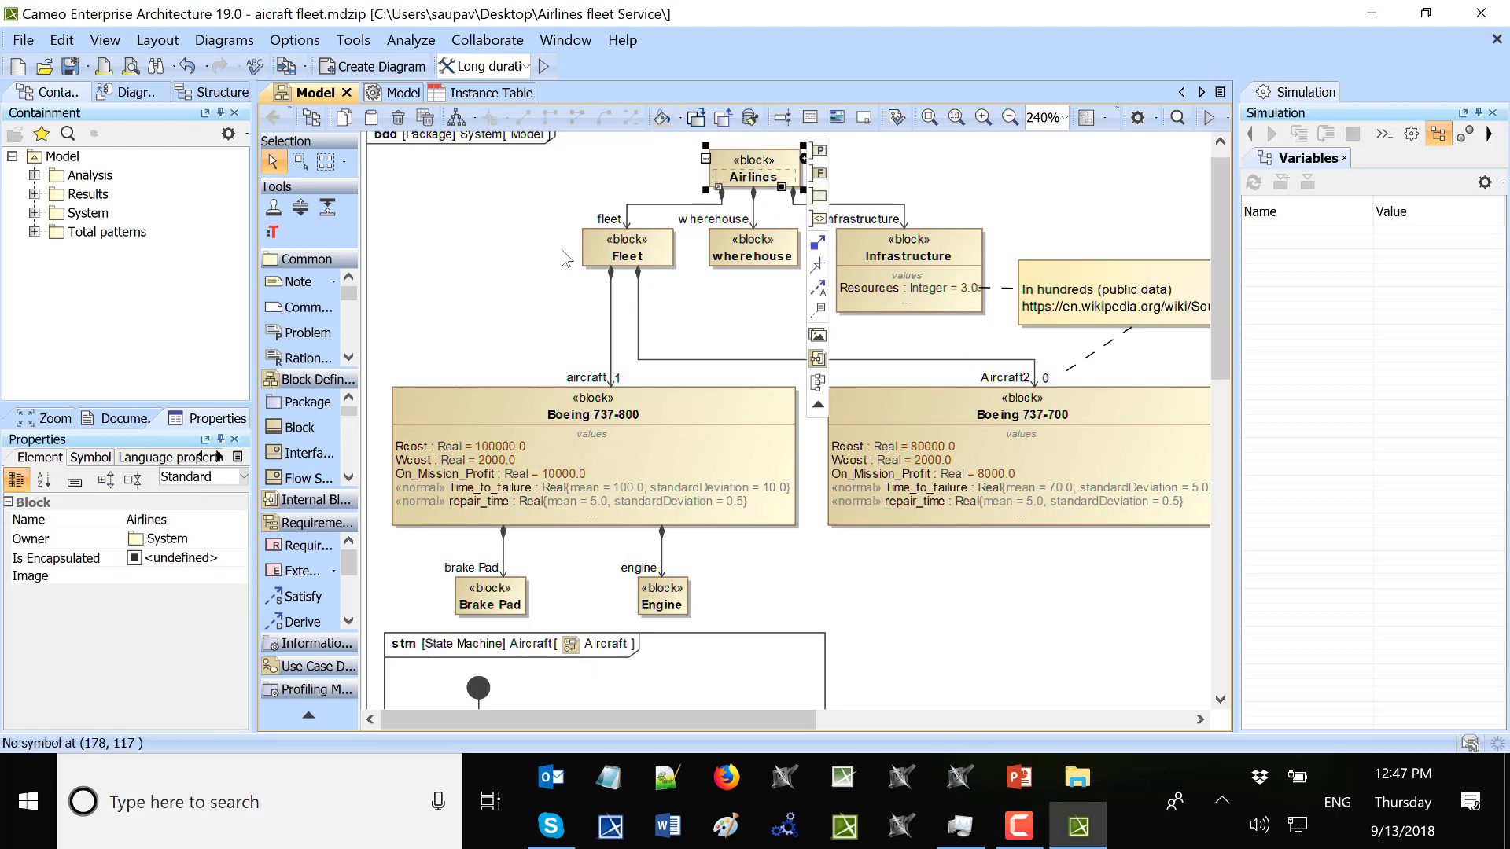
# - Run a simulation of the Airlines block via its Simulation > Run menu
pyautogui.click(731, 145)
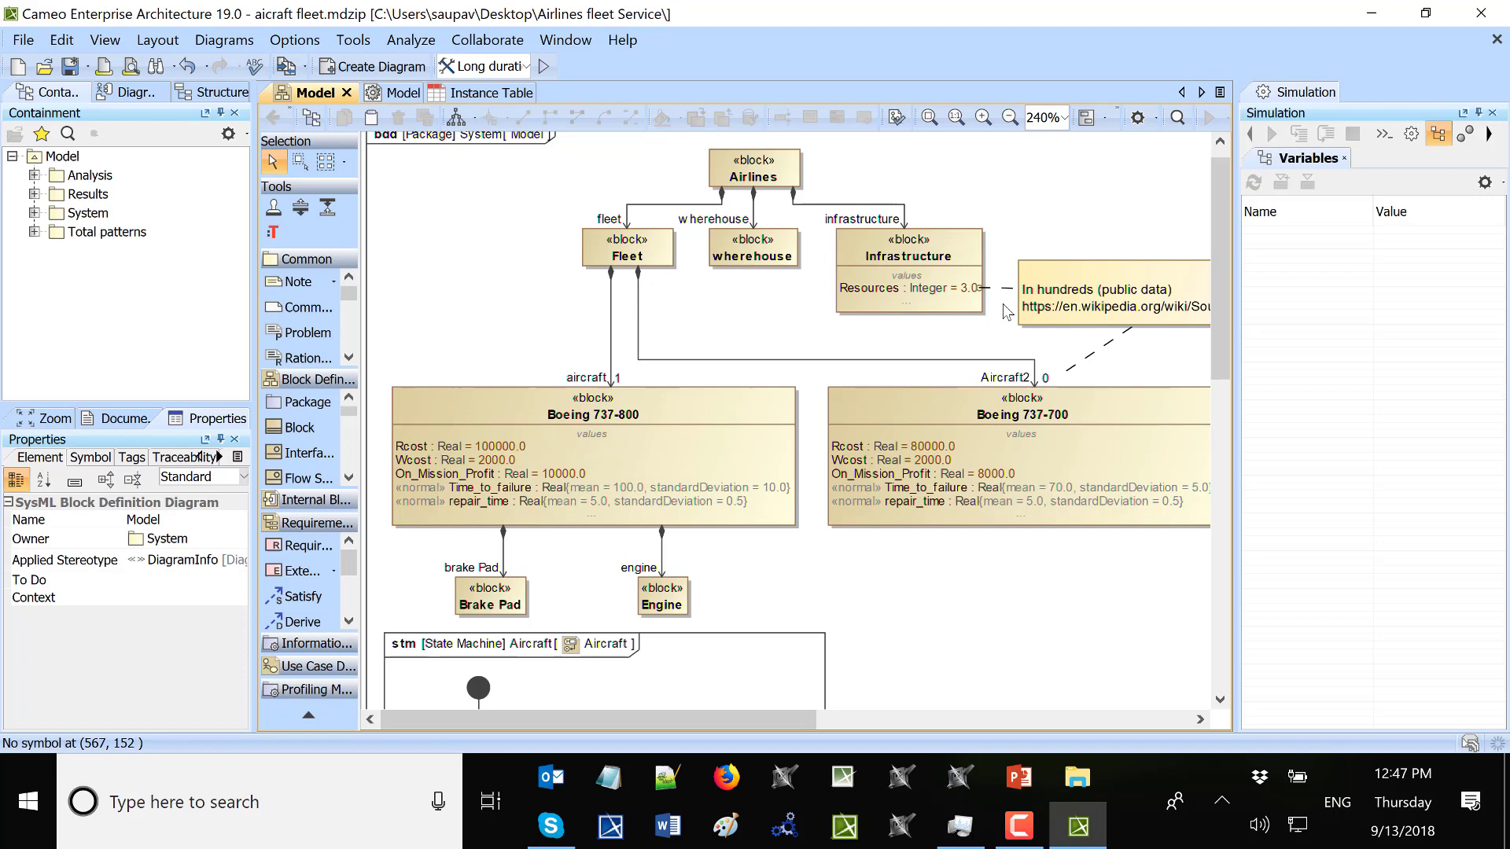
pyautogui.scroll(-5, 551, 629)
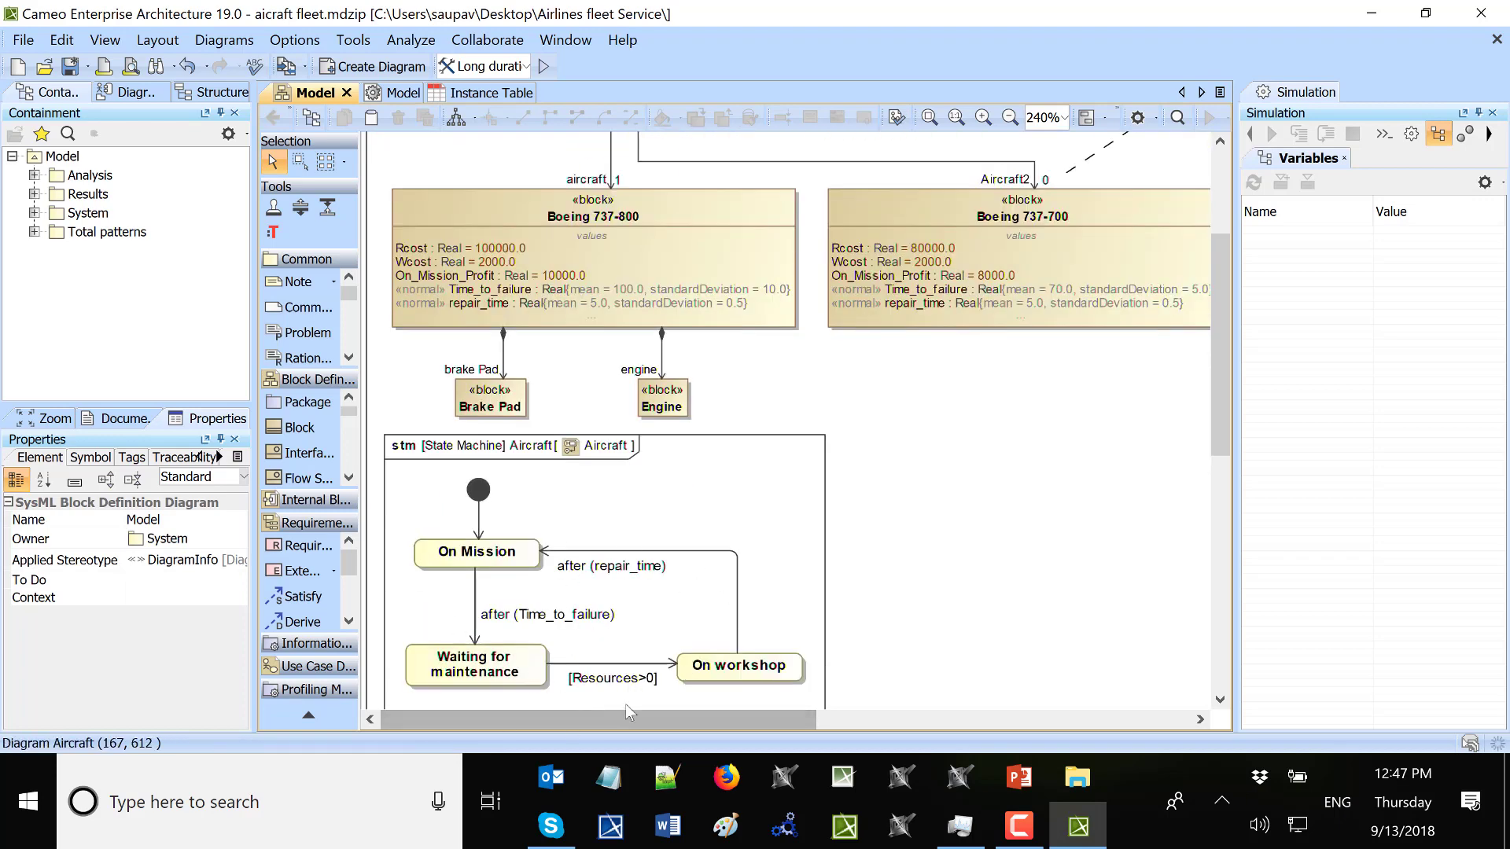
pyautogui.scroll(4, 602, 646)
pyautogui.scroll(-4, 602, 669)
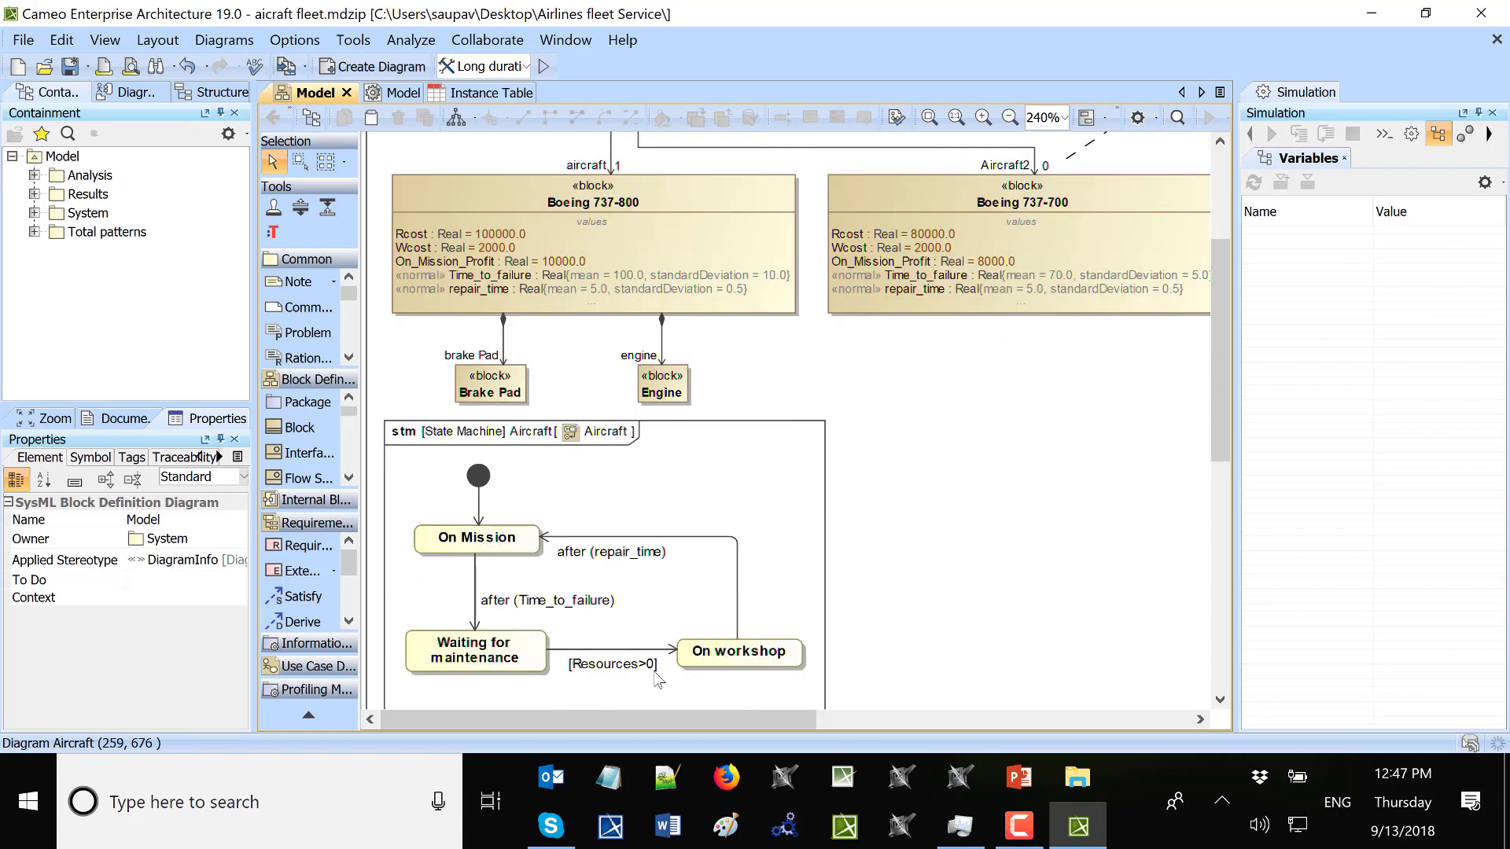
pyautogui.scroll(5, 659, 681)
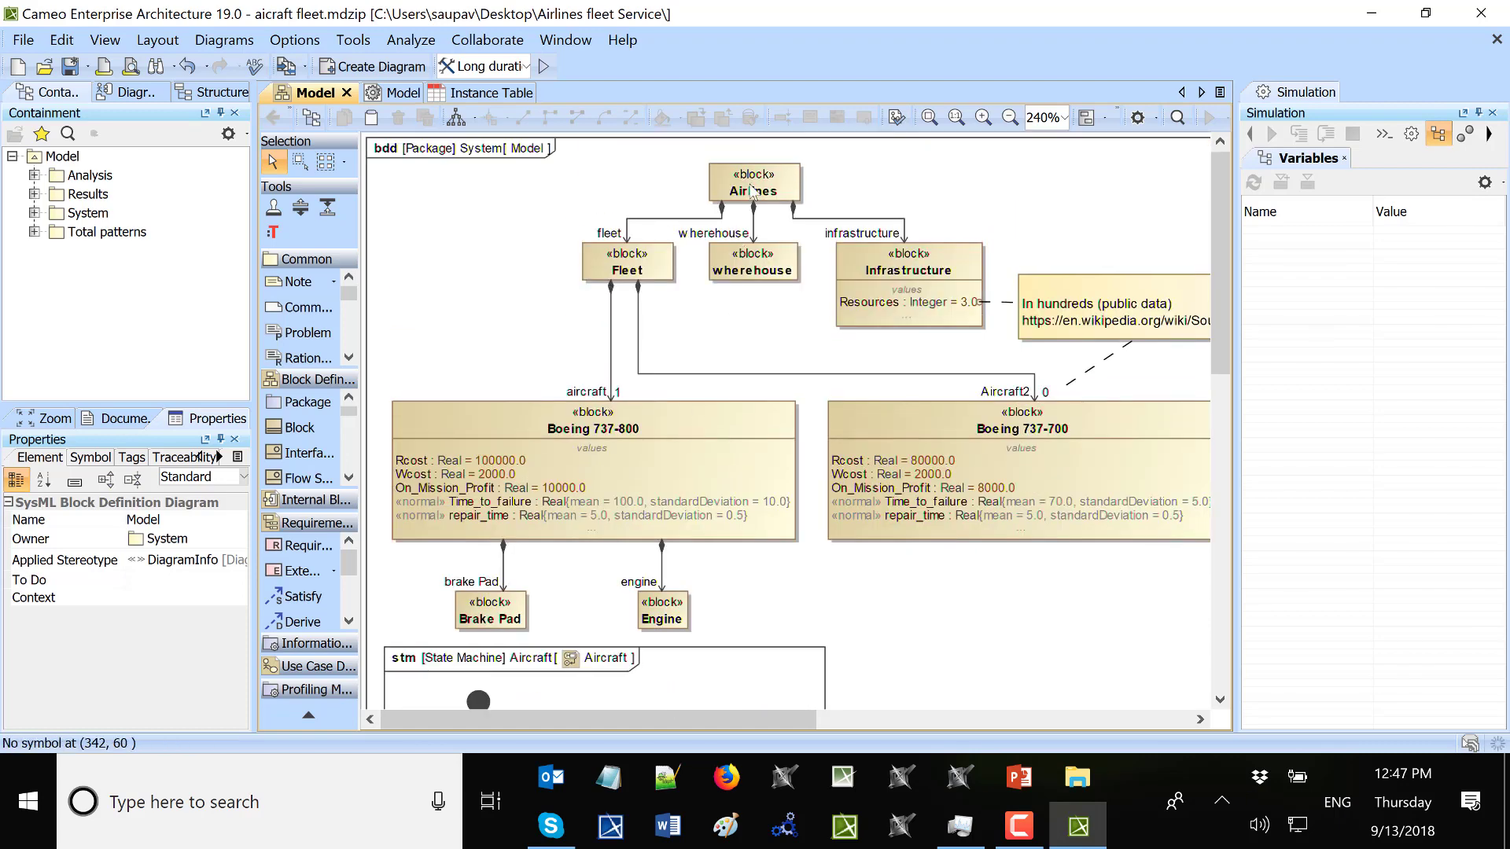
pyautogui.click(752, 191)
pyautogui.rightClick(753, 191)
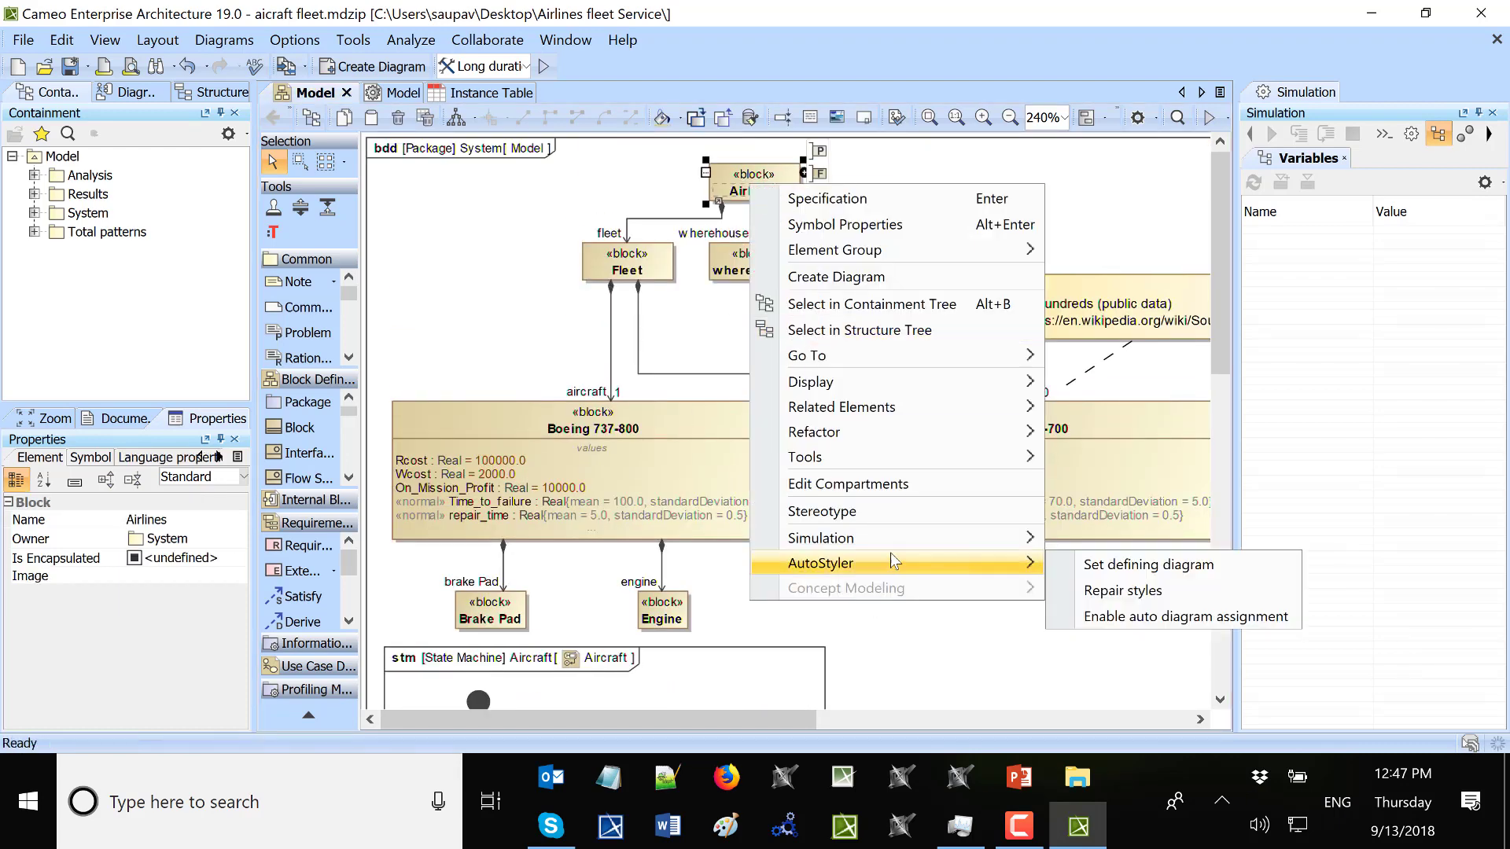
pyautogui.moveTo(944, 548)
pyautogui.click(1081, 549)
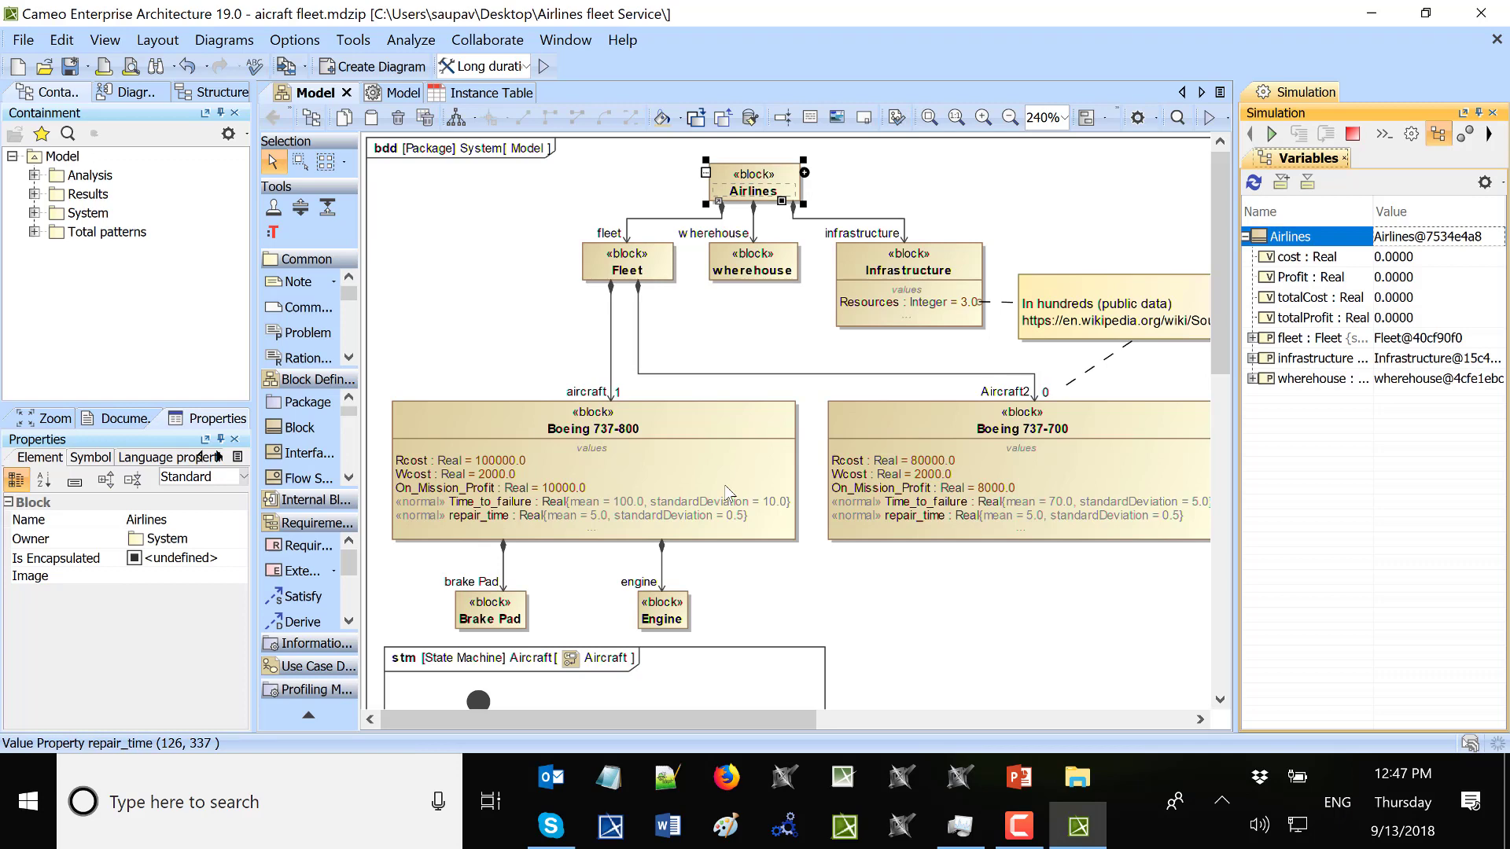
# - Expand fleet and the Boeing 737-800 aircraft variables and select repair_time (4.8668)
pyautogui.scroll(-1, 517, 521)
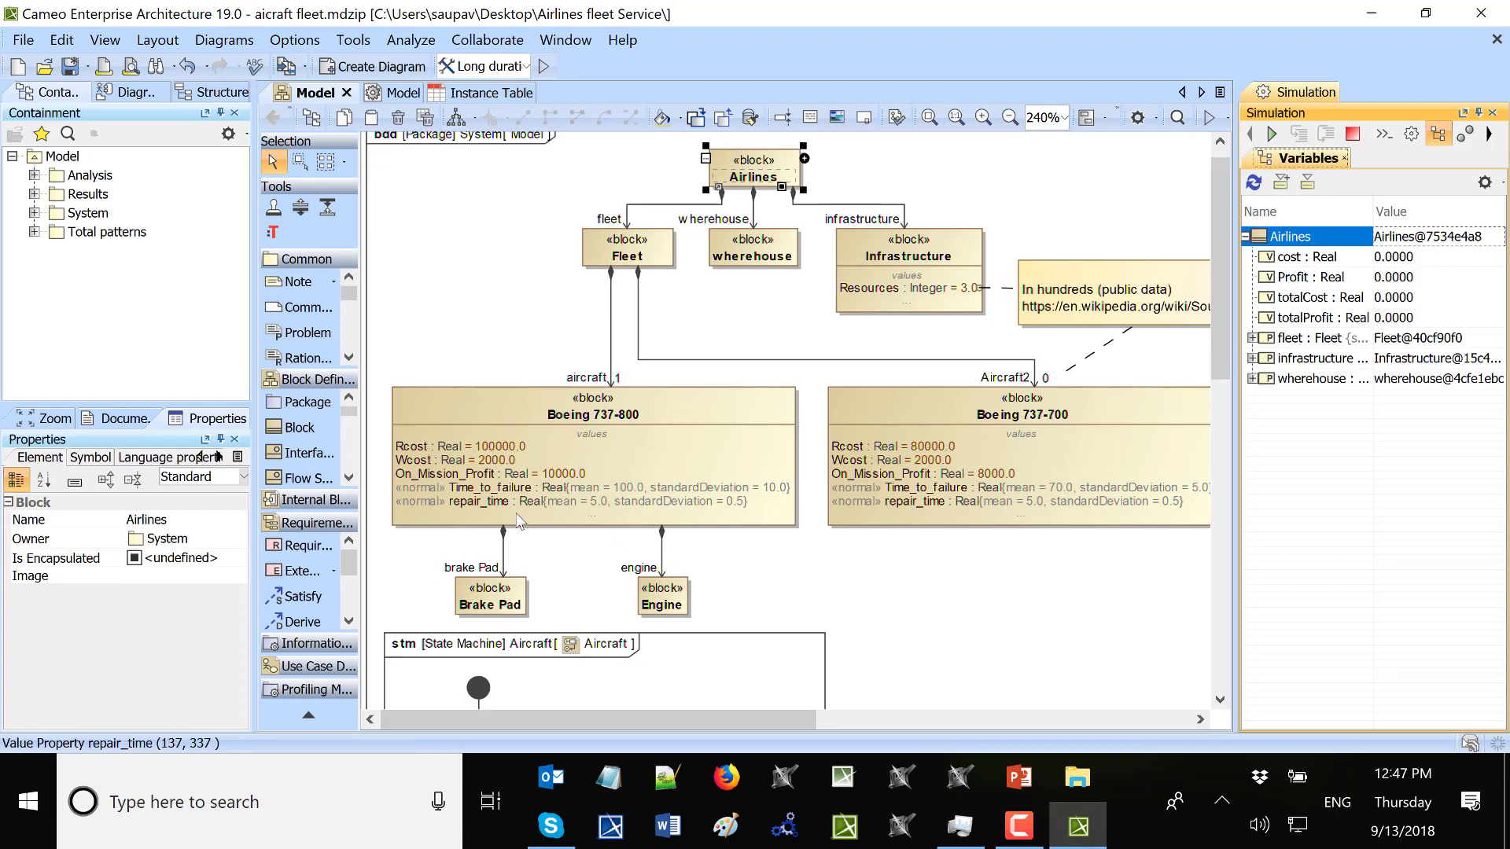
pyautogui.scroll(-6, 517, 521)
pyautogui.doubleClick(1262, 343)
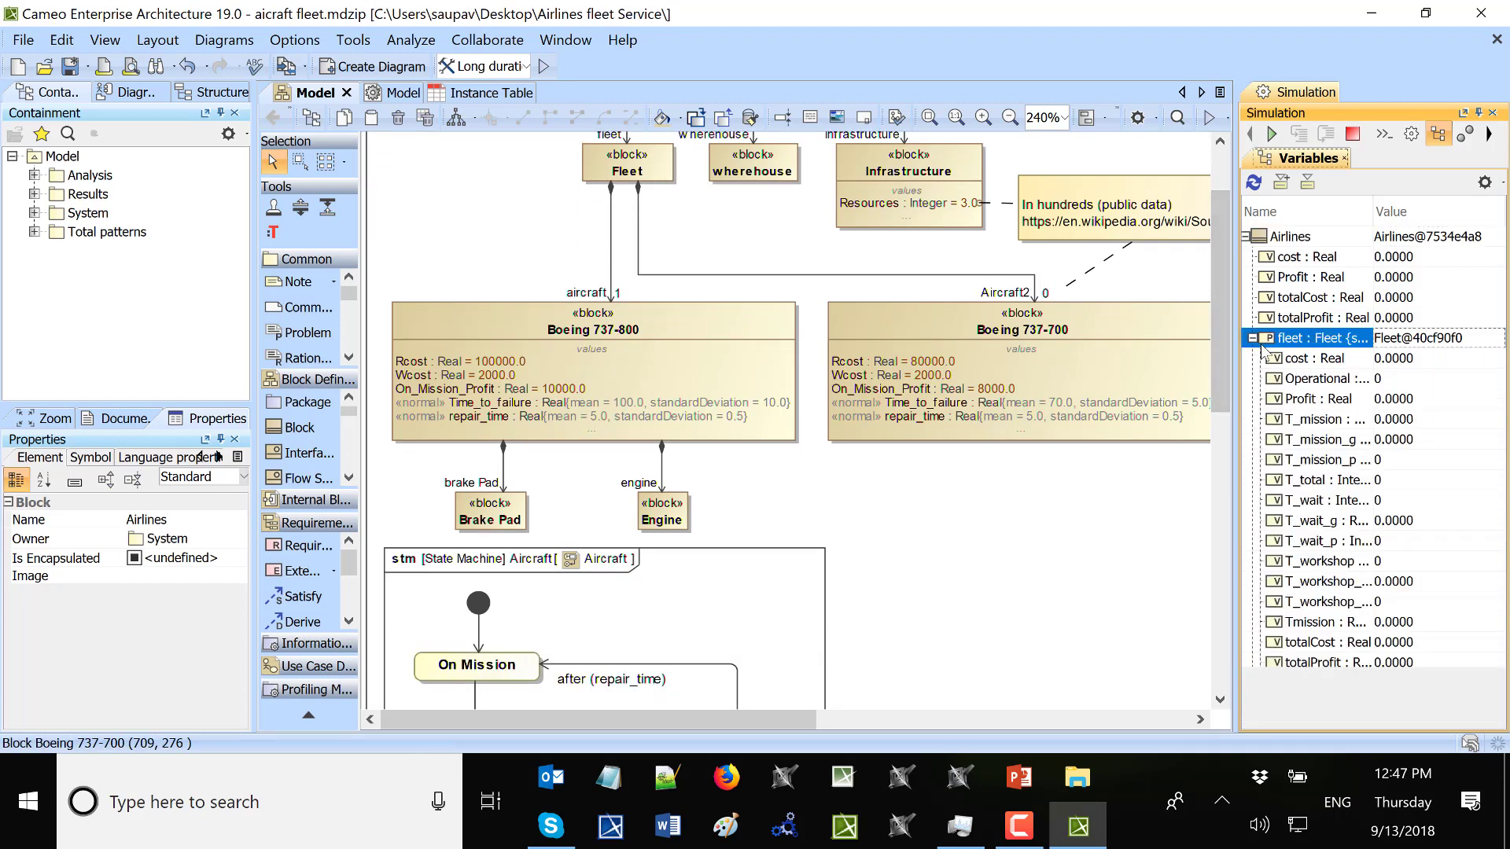
pyautogui.scroll(-2, 1268, 572)
pyautogui.doubleClick(1261, 638)
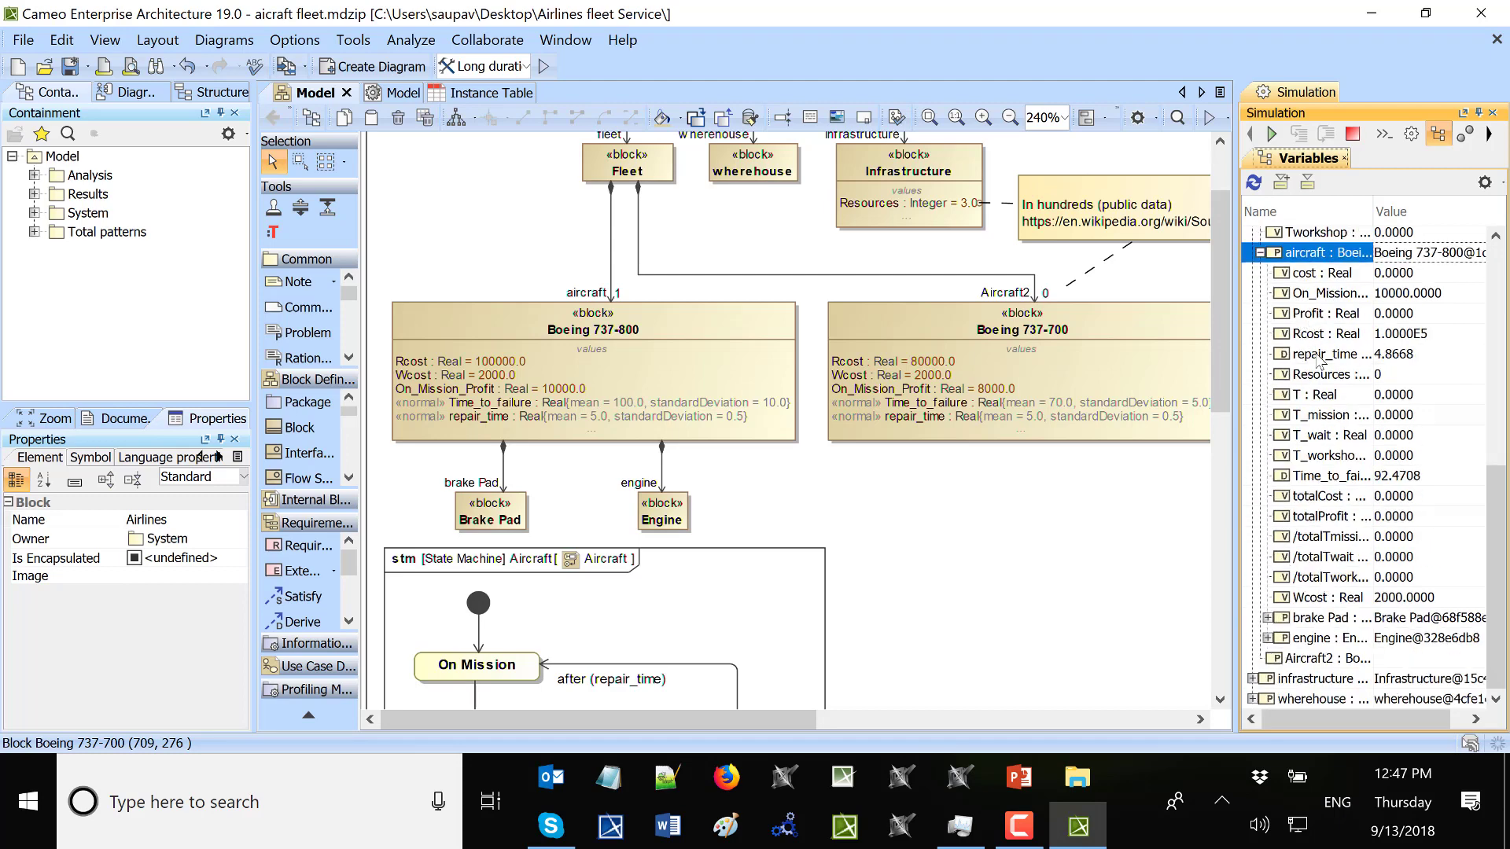
pyautogui.click(1337, 355)
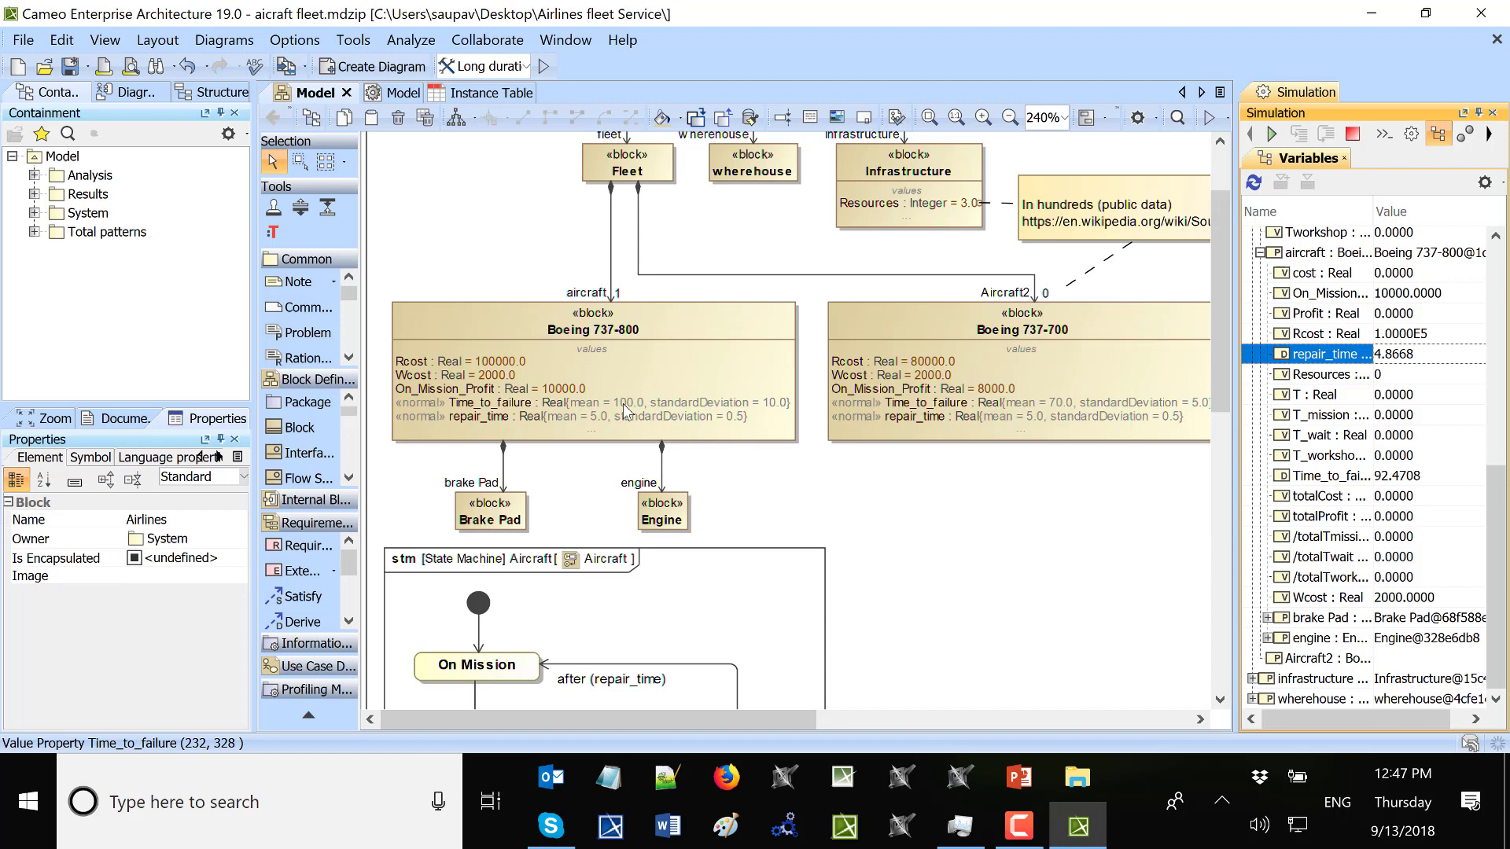
# - Widen the Simulation variables pane
pyautogui.moveTo(1233, 486); pyautogui.dragTo(1180, 486)
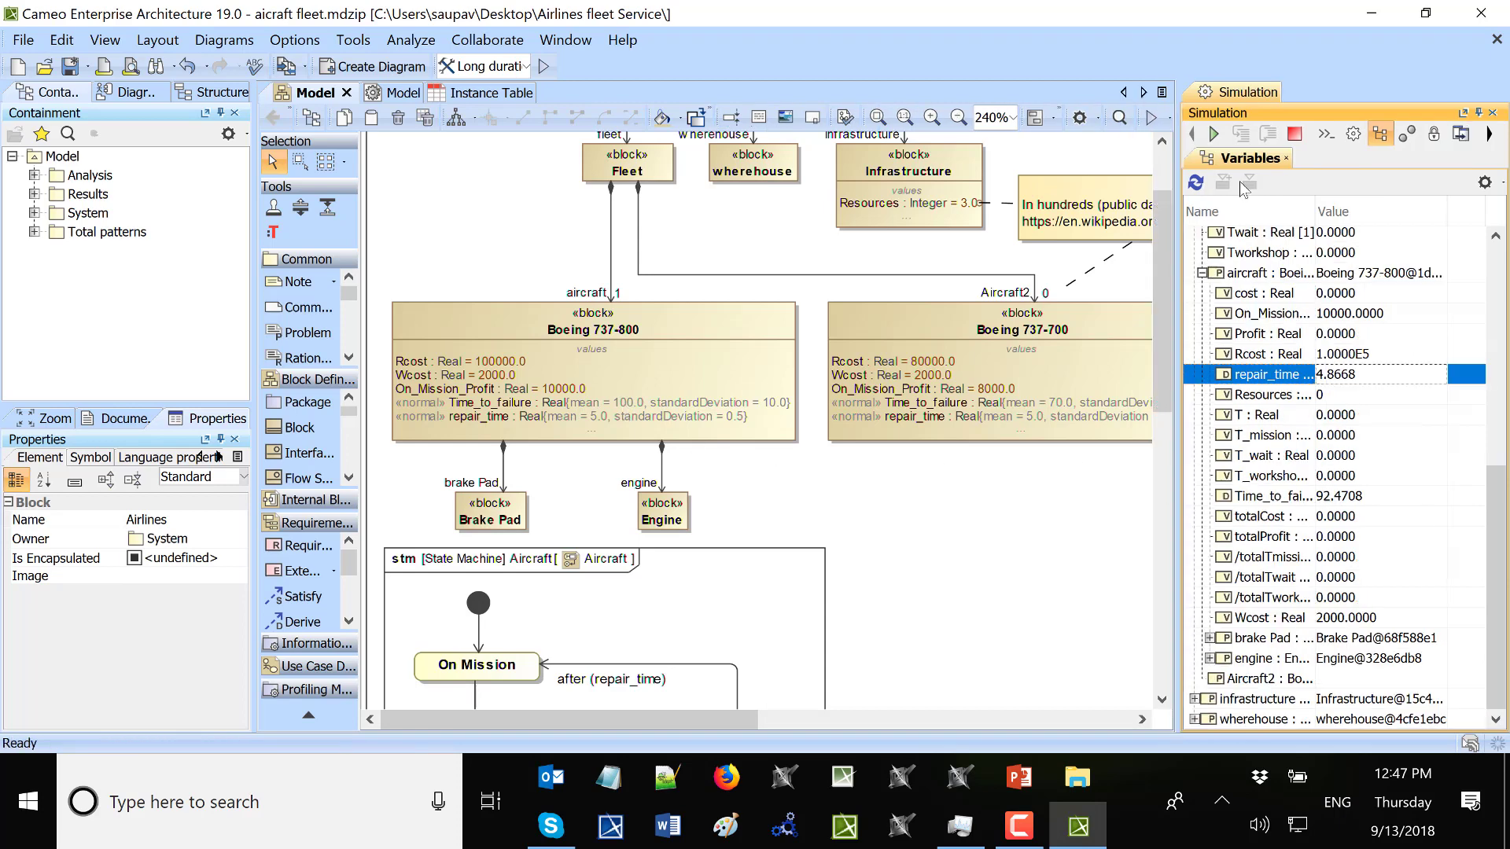
pyautogui.click(1194, 129)
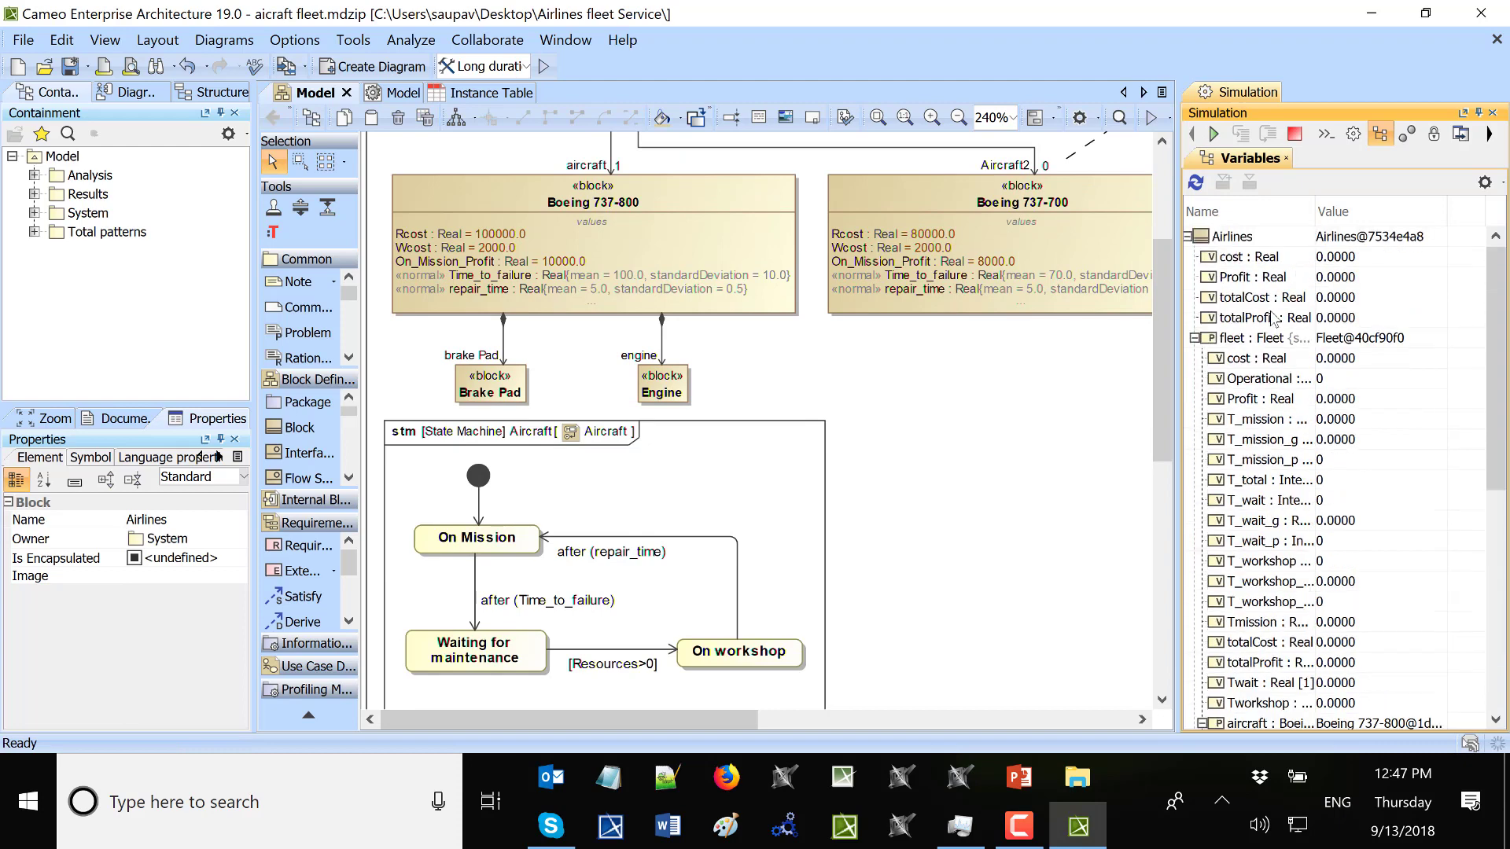
pyautogui.scroll(2, 1282, 385)
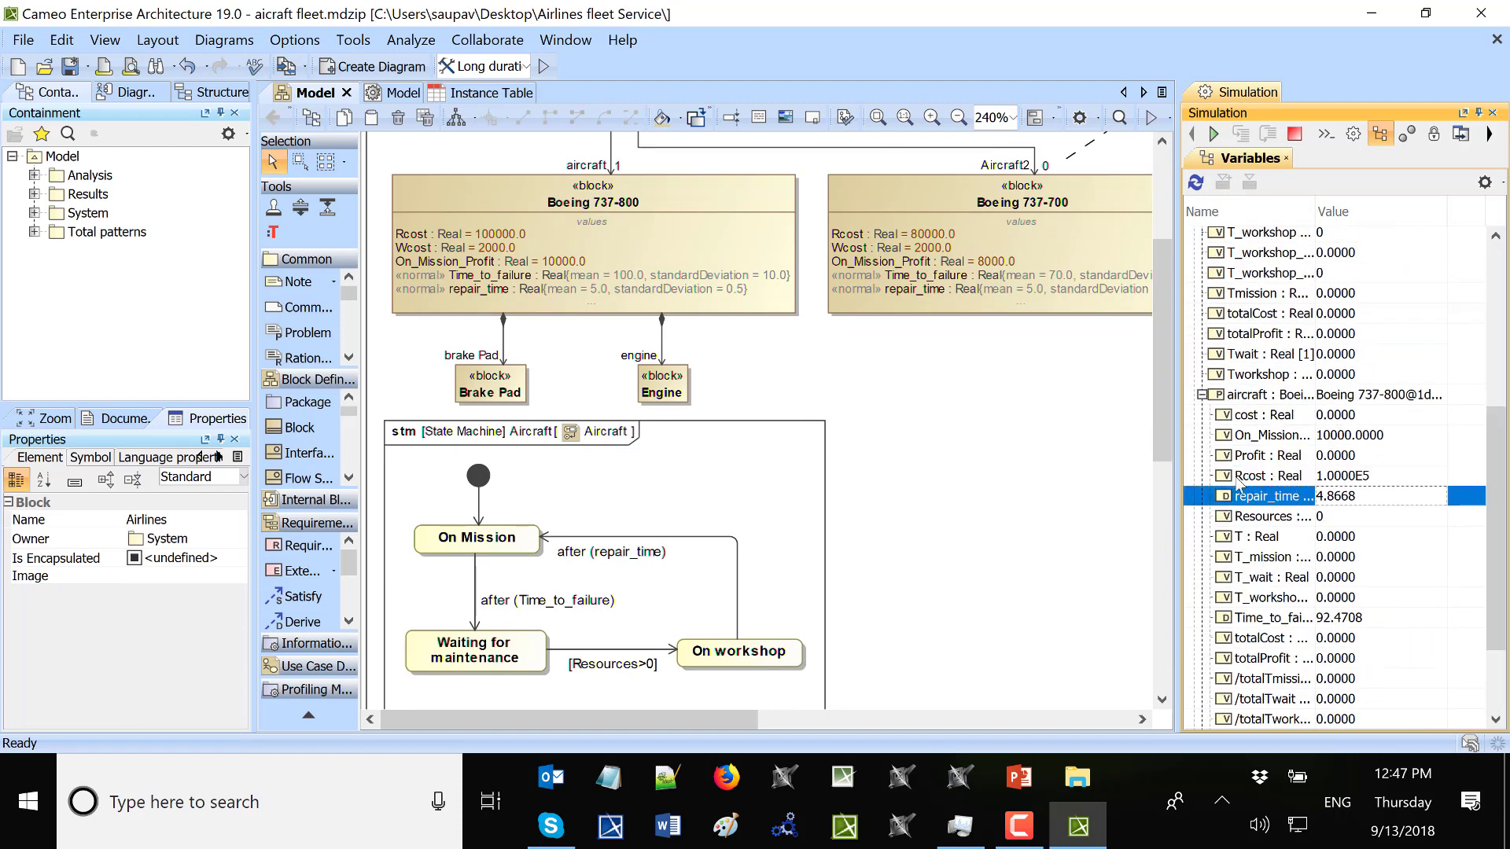
pyautogui.scroll(-1, 1283, 427)
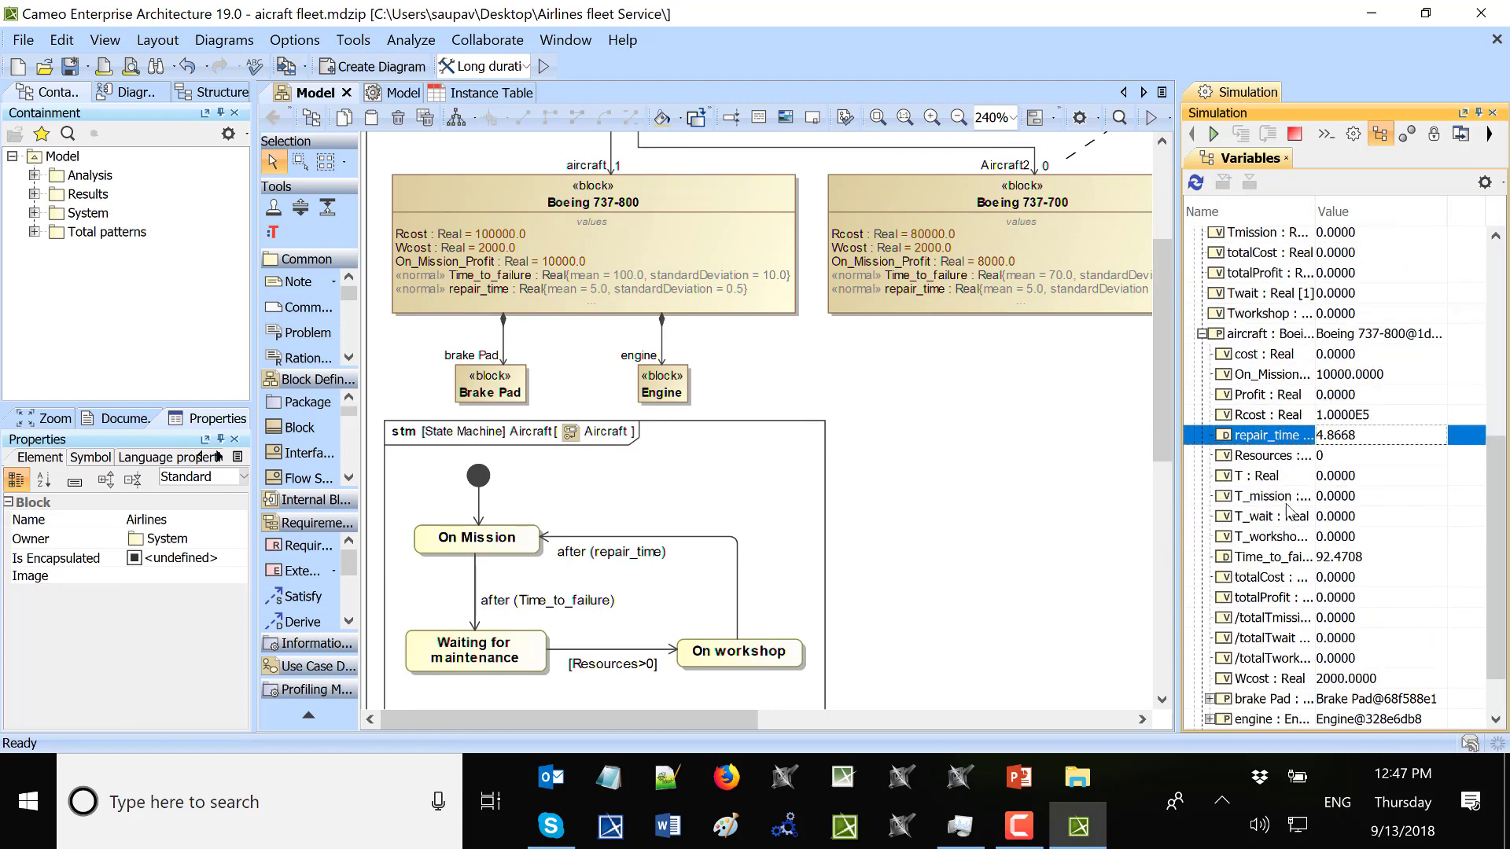
# - Plot the aircraft's Resources variable in a time series chart moved off the diagram
pyautogui.rightClick(1265, 461)
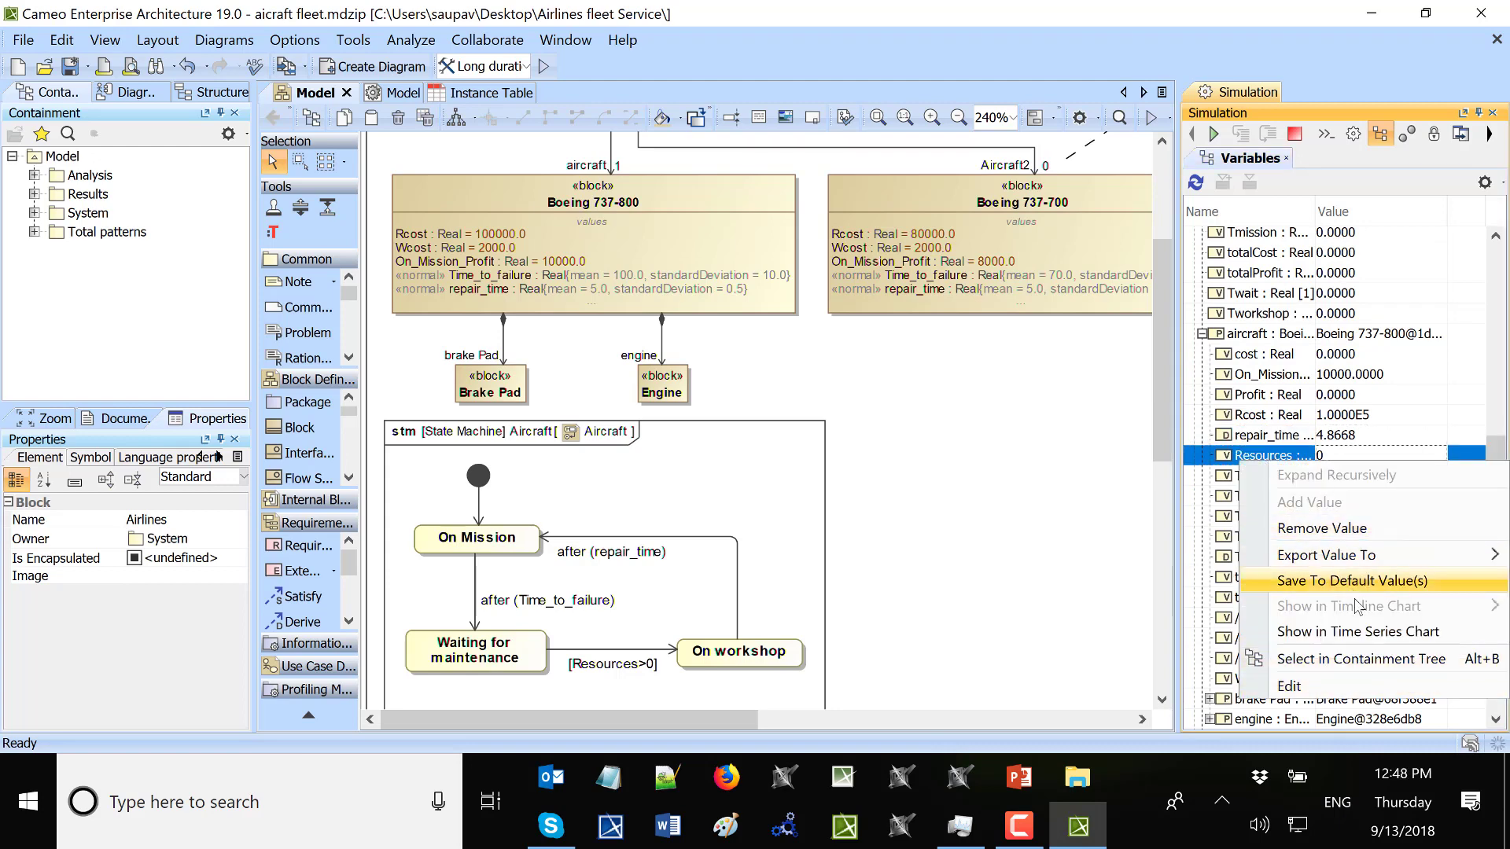
pyautogui.click(1359, 635)
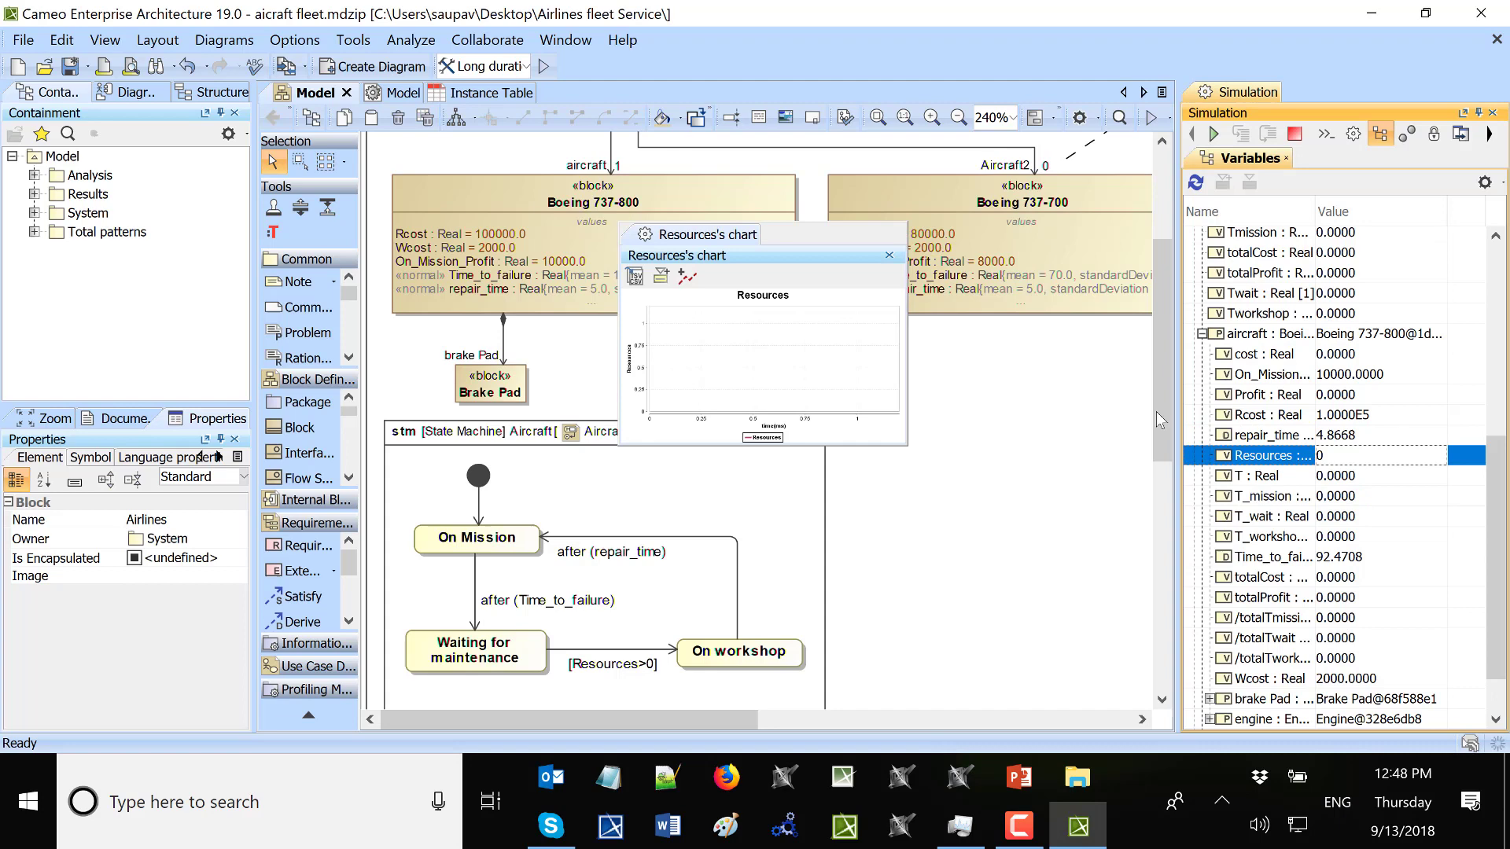
pyautogui.moveTo(790, 226); pyautogui.dragTo(272, 94)
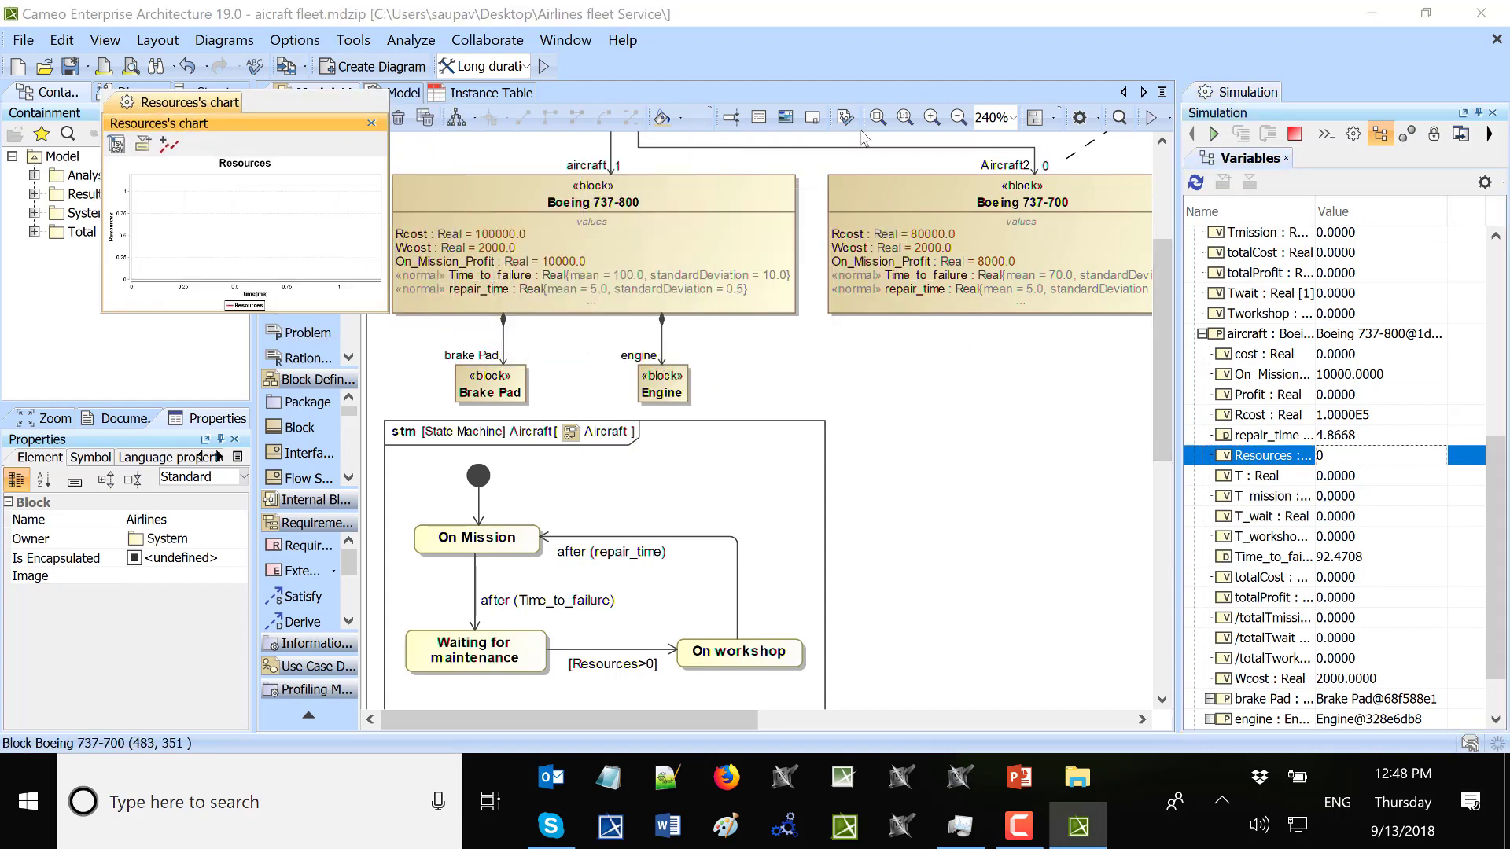
# - Run the fleet simulation, then terminate the session
pyautogui.click(1214, 133)
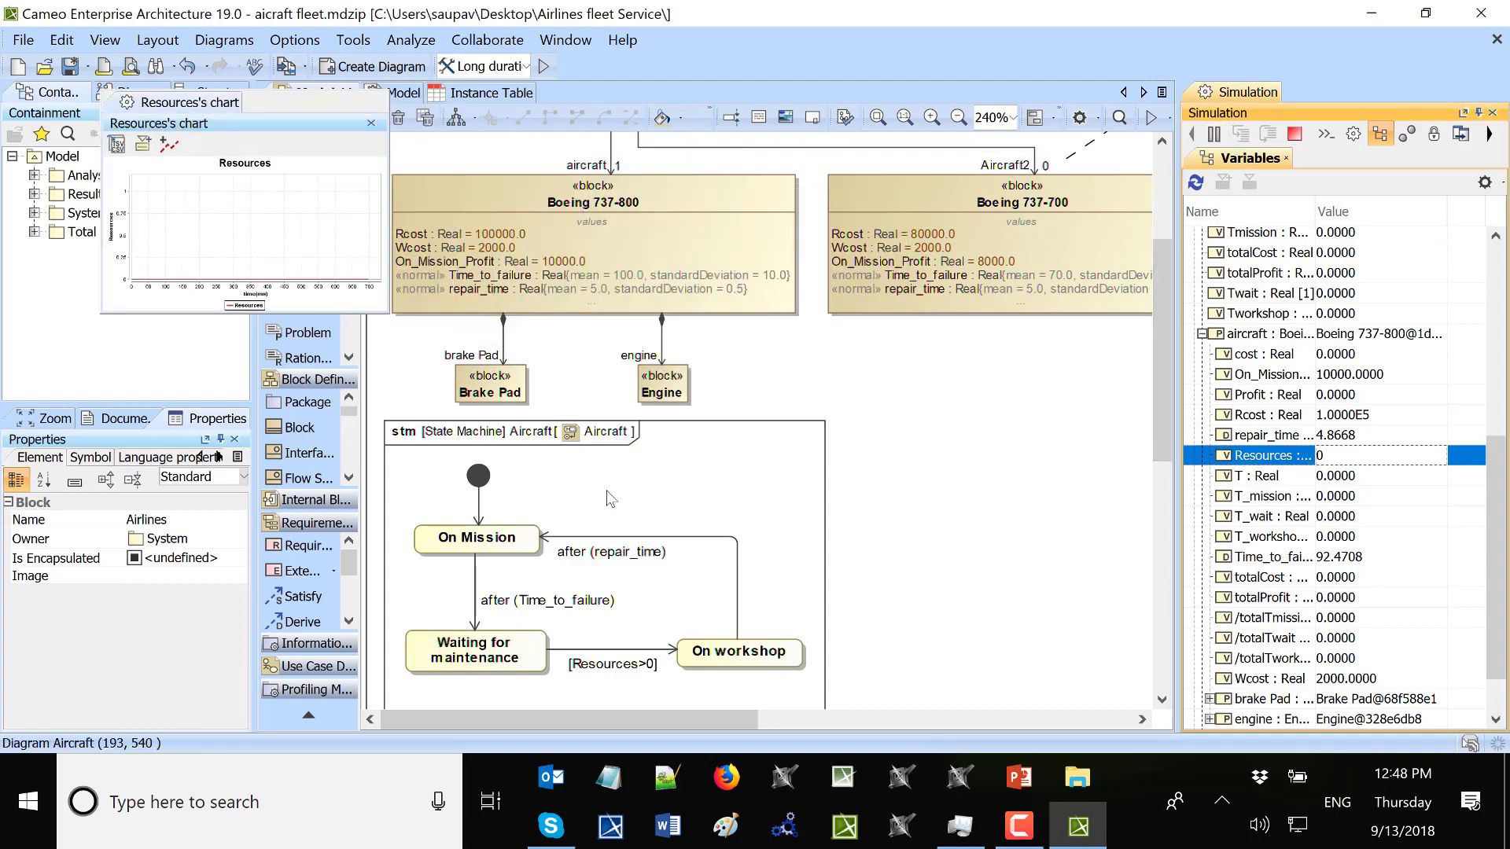
pyautogui.scroll(-3, 551, 503)
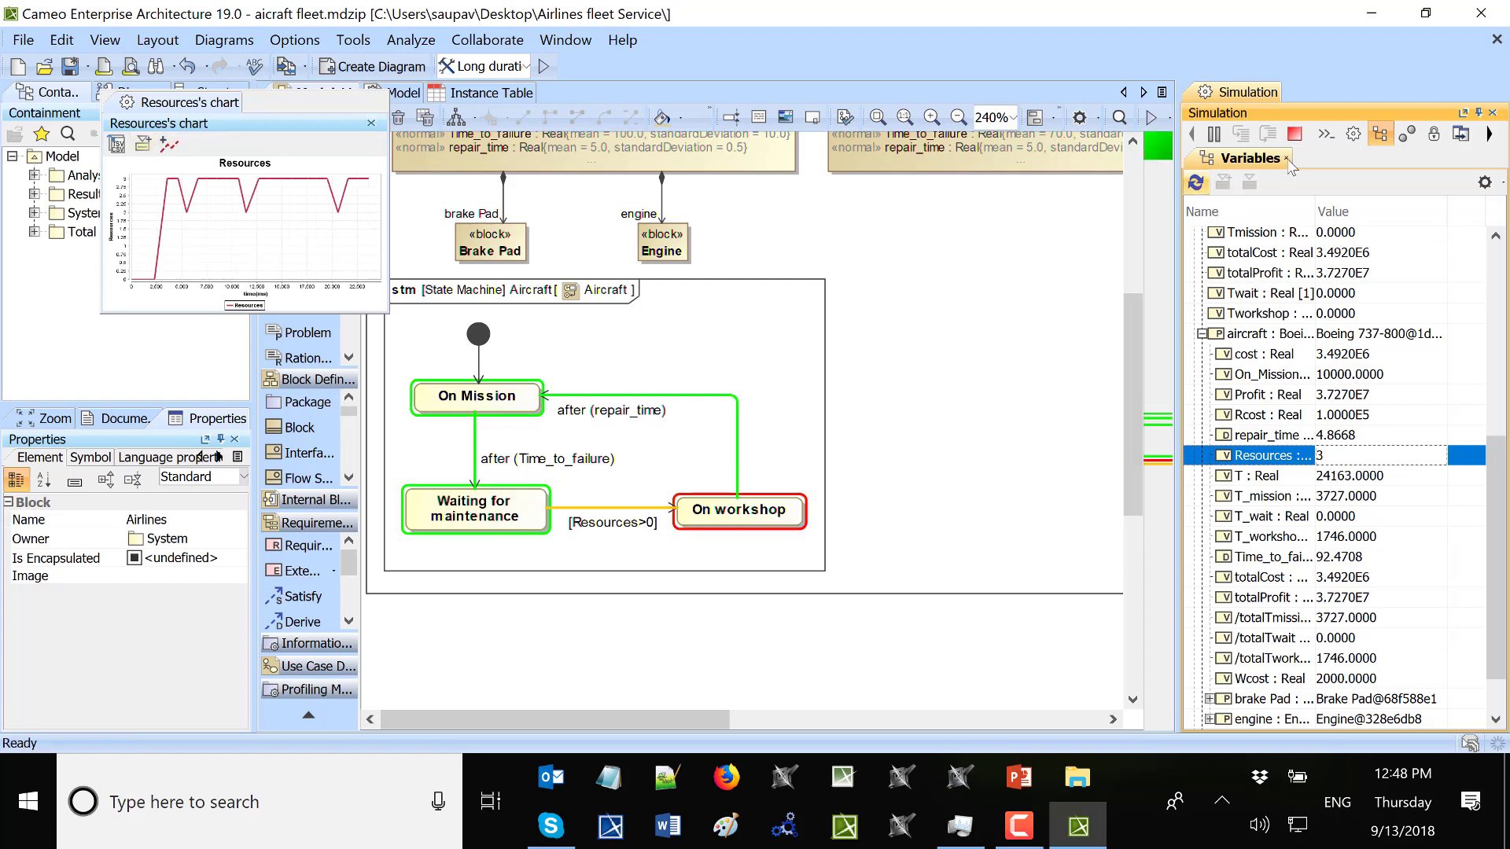
pyautogui.click(1296, 135)
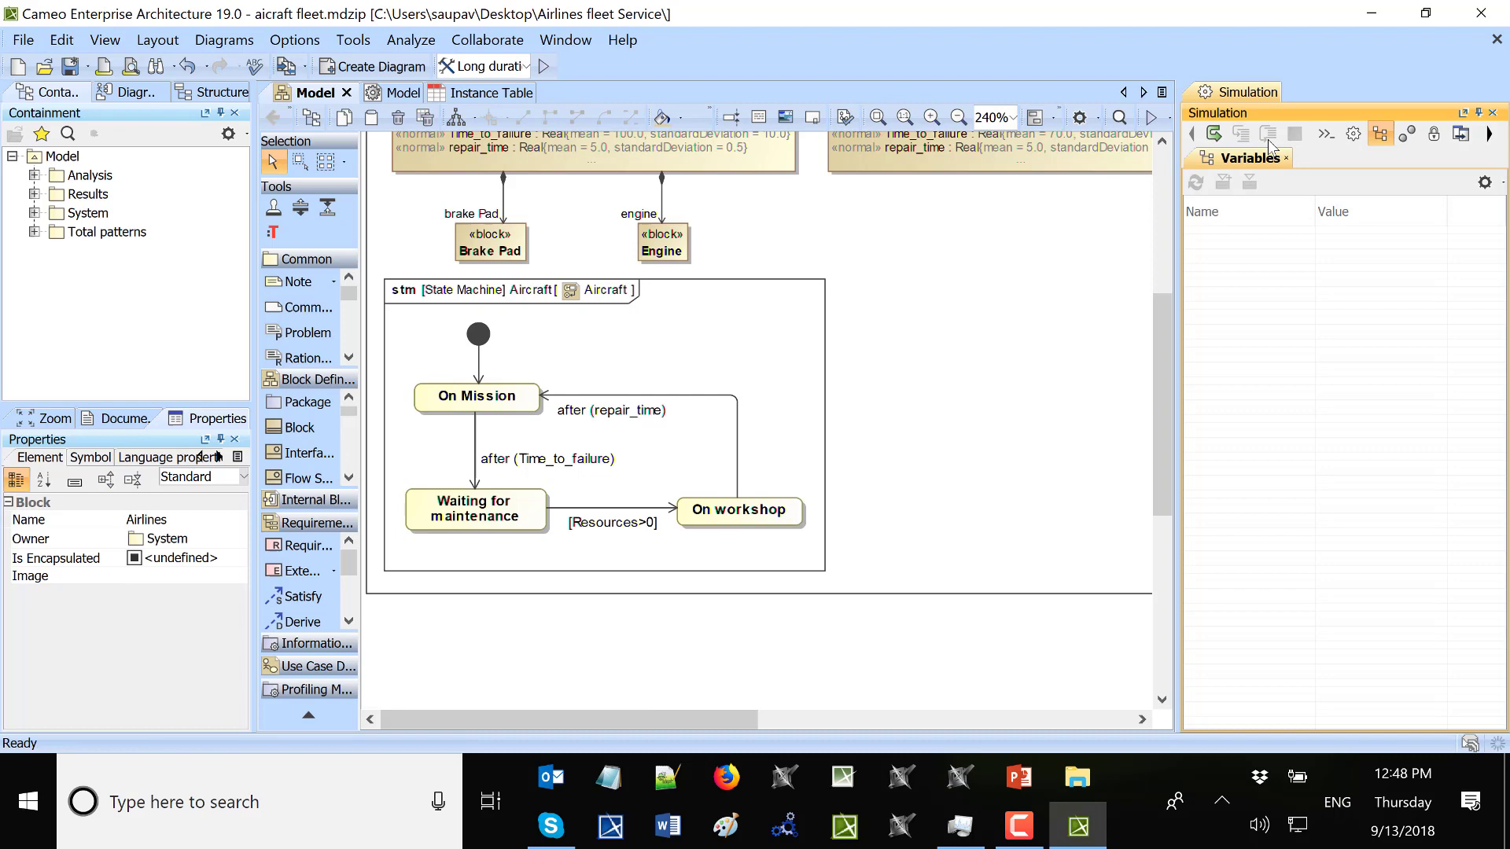
# - Set the Aircraft2 multiplicity back to 5 and the aircraft multiplicity to 2
pyautogui.scroll(3, 653, 550)
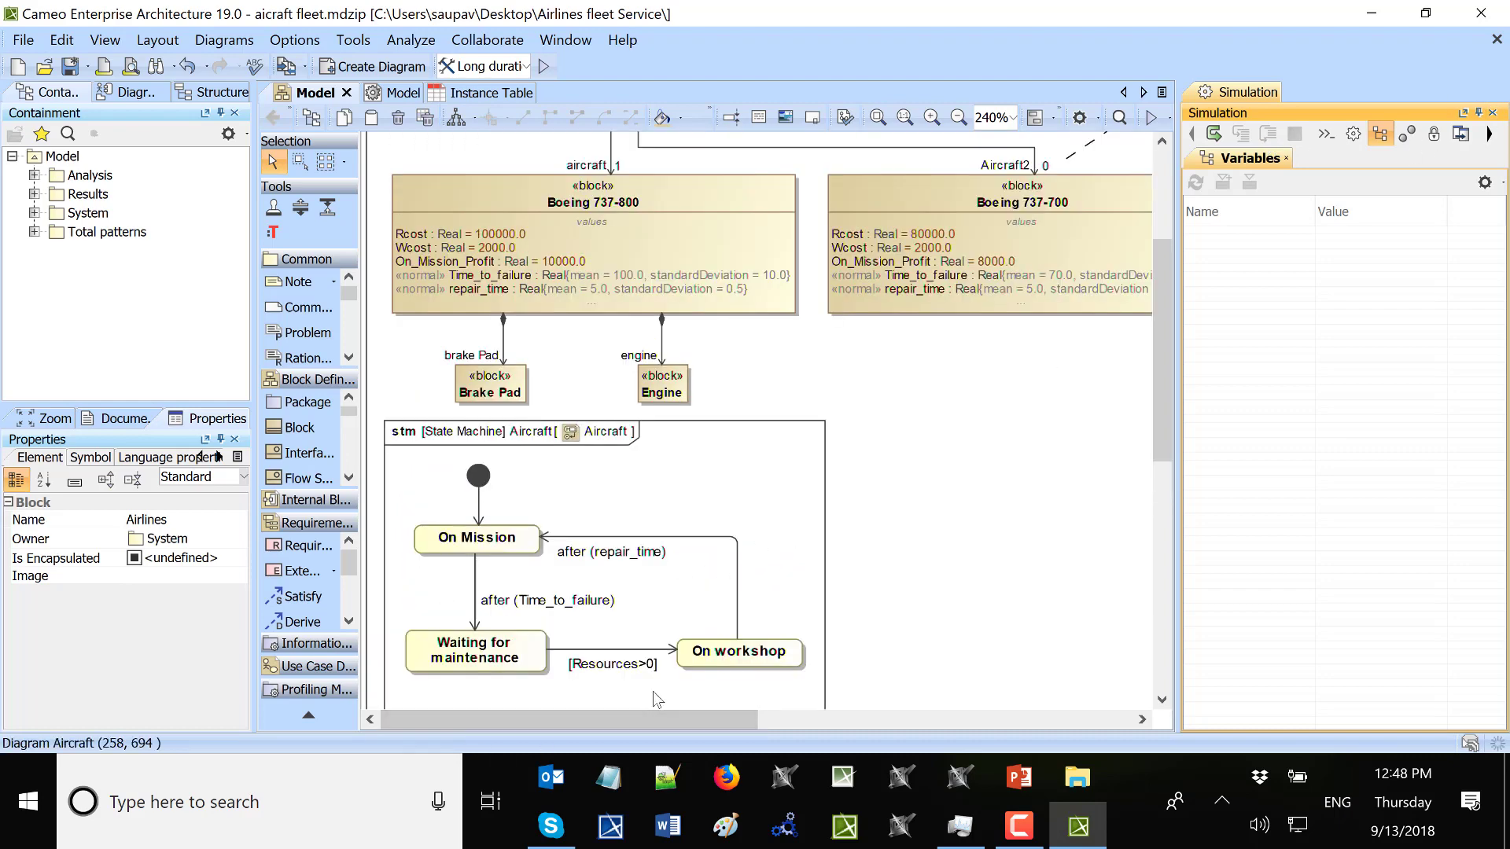
pyautogui.scroll(3, 652, 692)
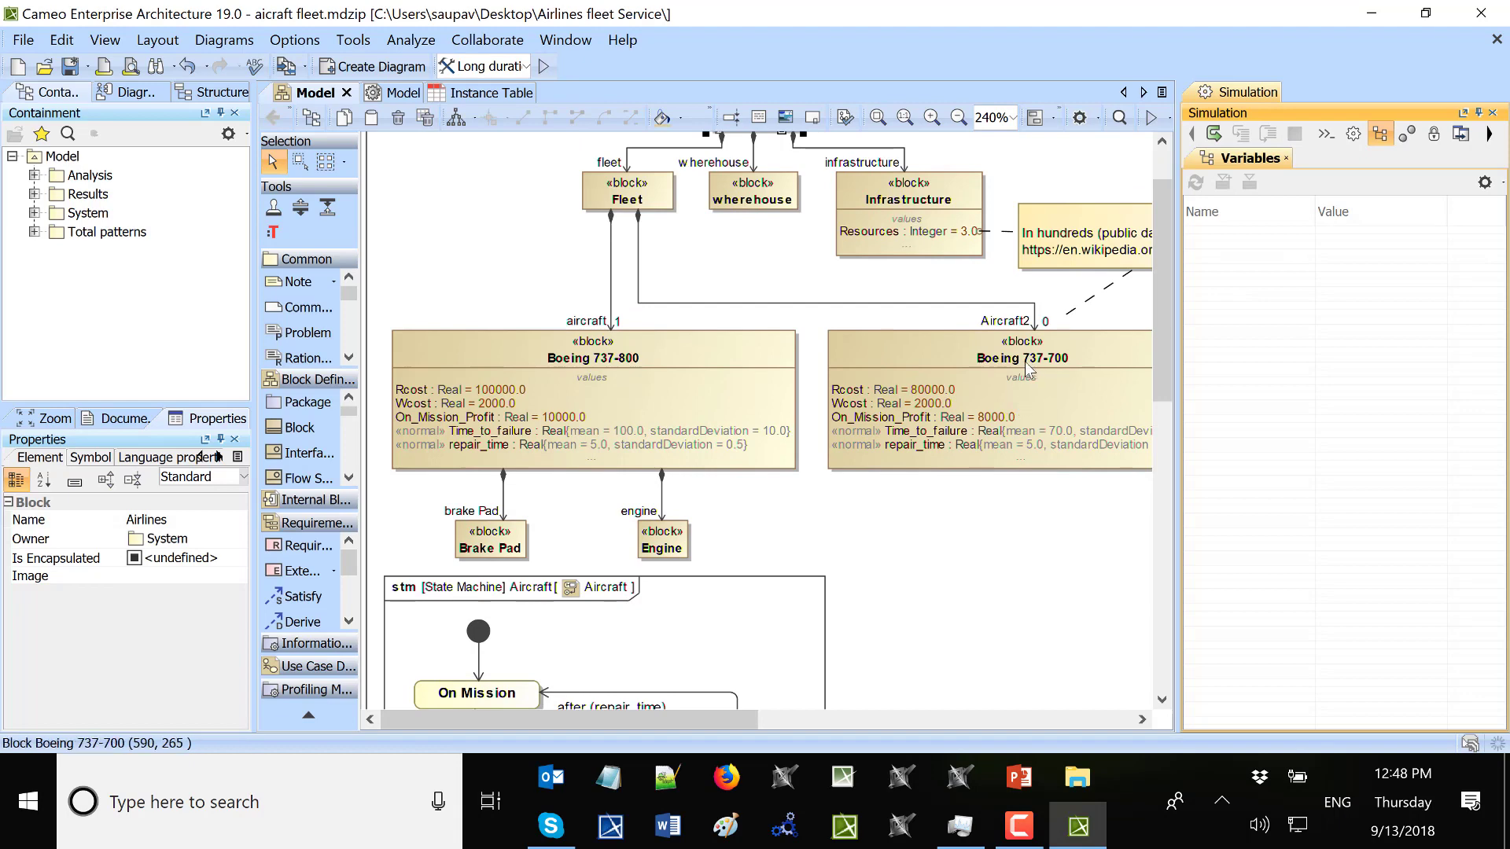
pyautogui.scroll(-1, 922, 585)
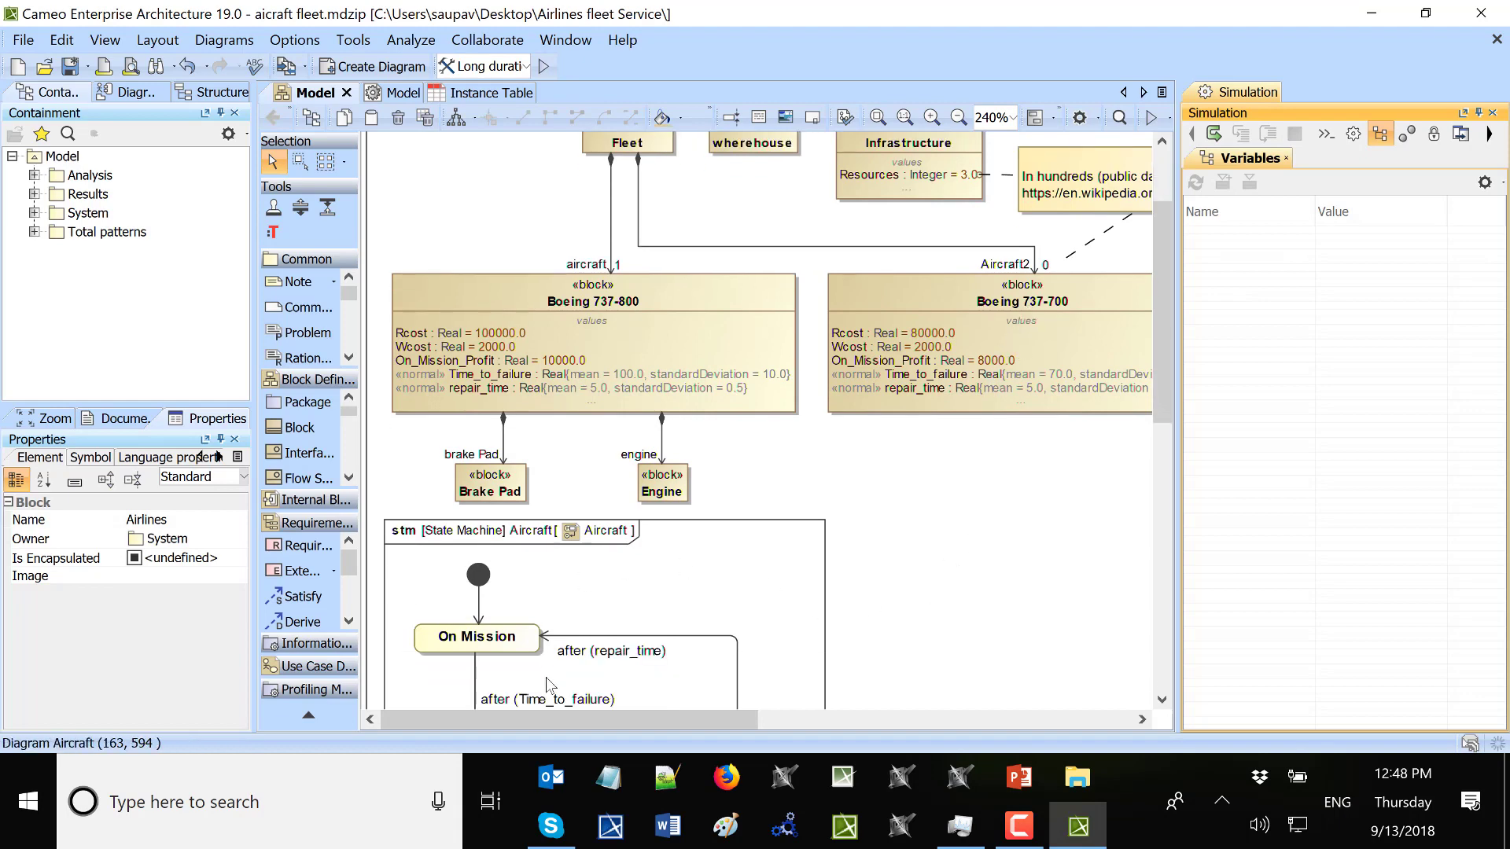
pyautogui.scroll(1, 535, 428)
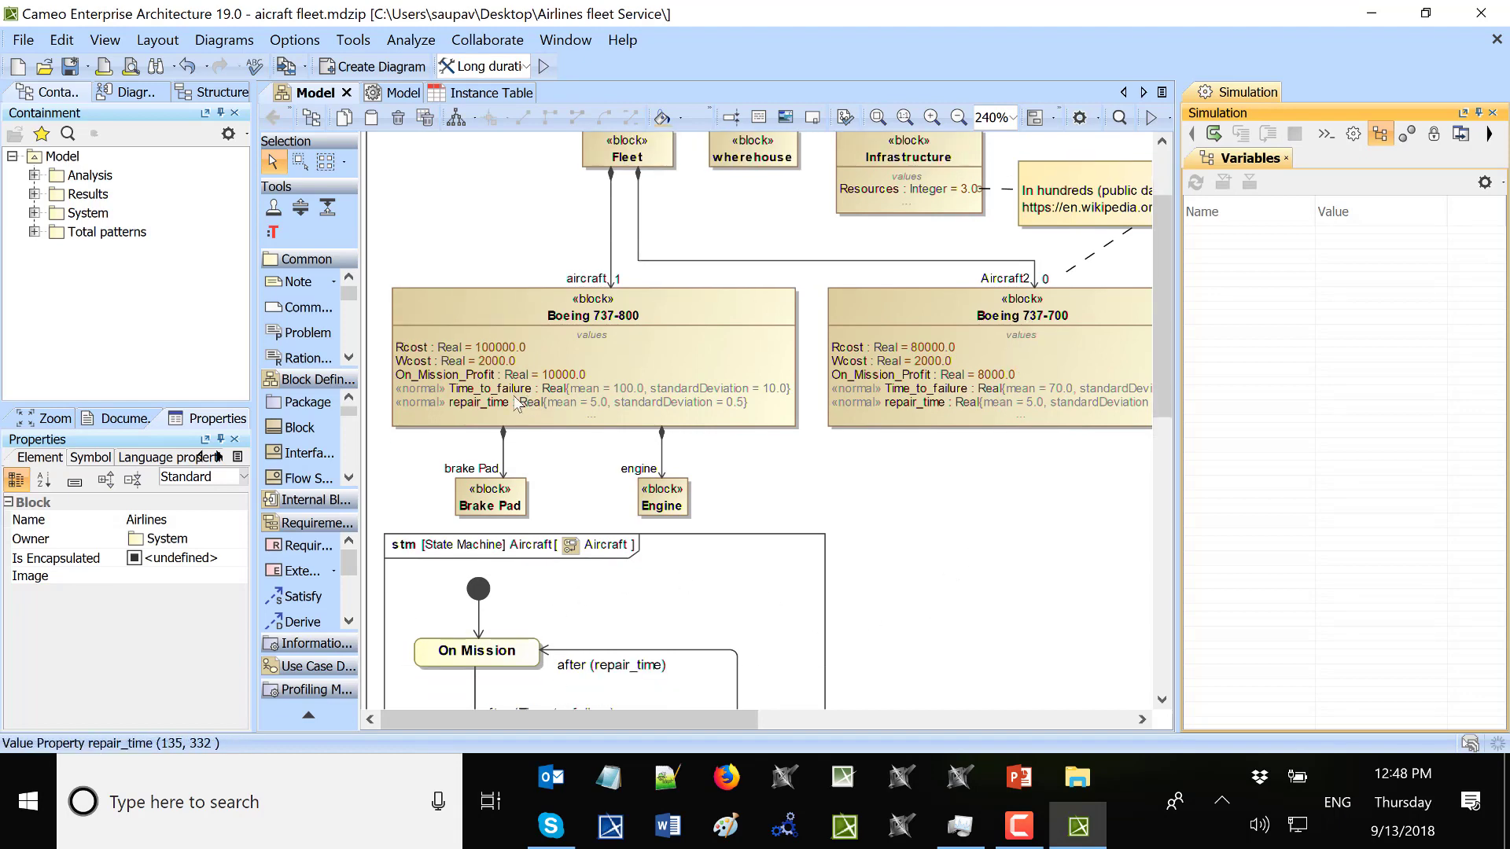
pyautogui.scroll(2, 720, 460)
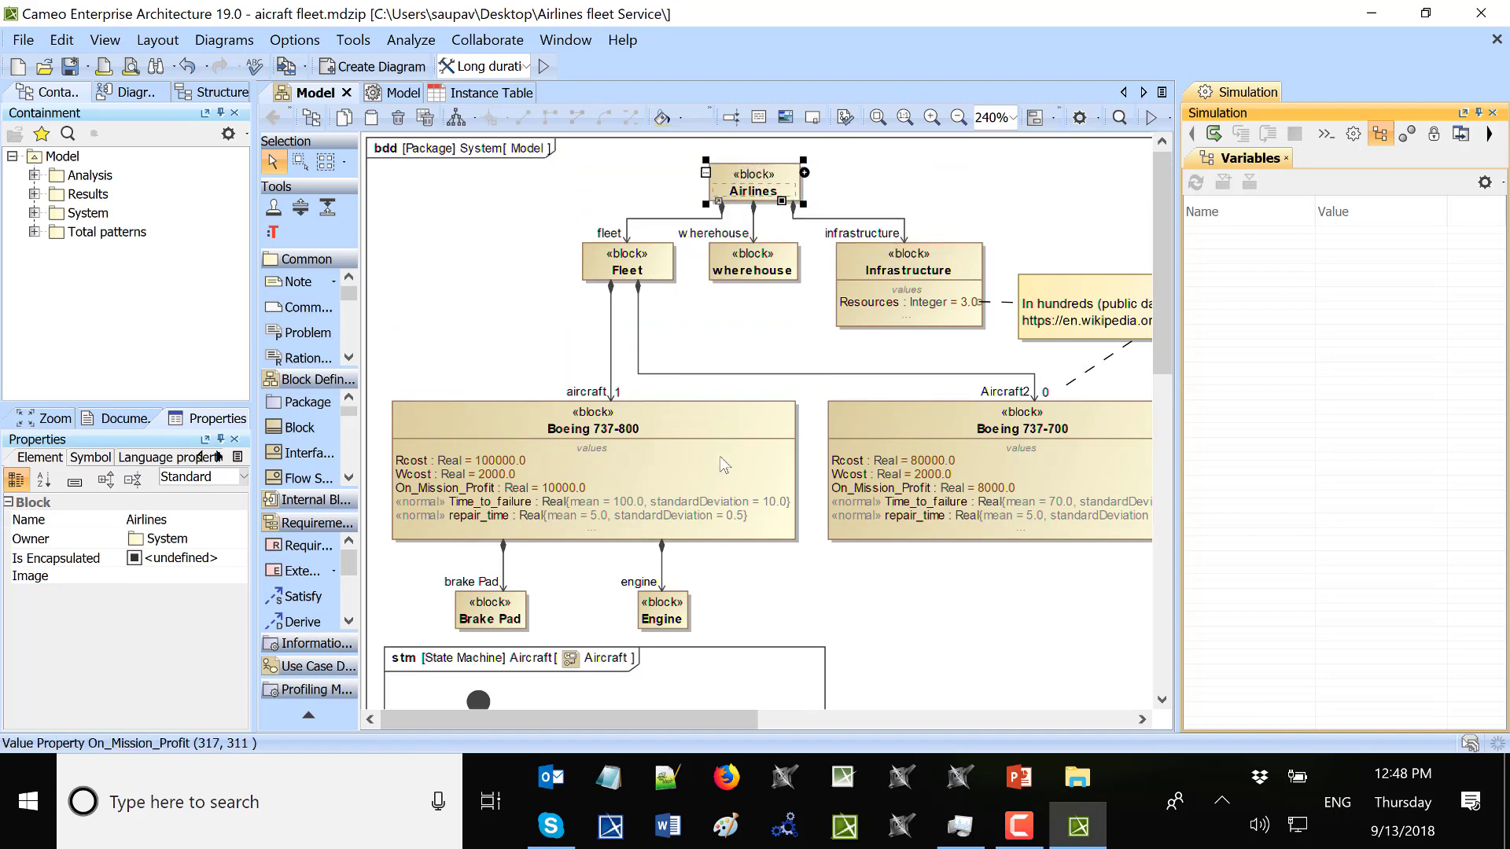
pyautogui.click(1056, 403)
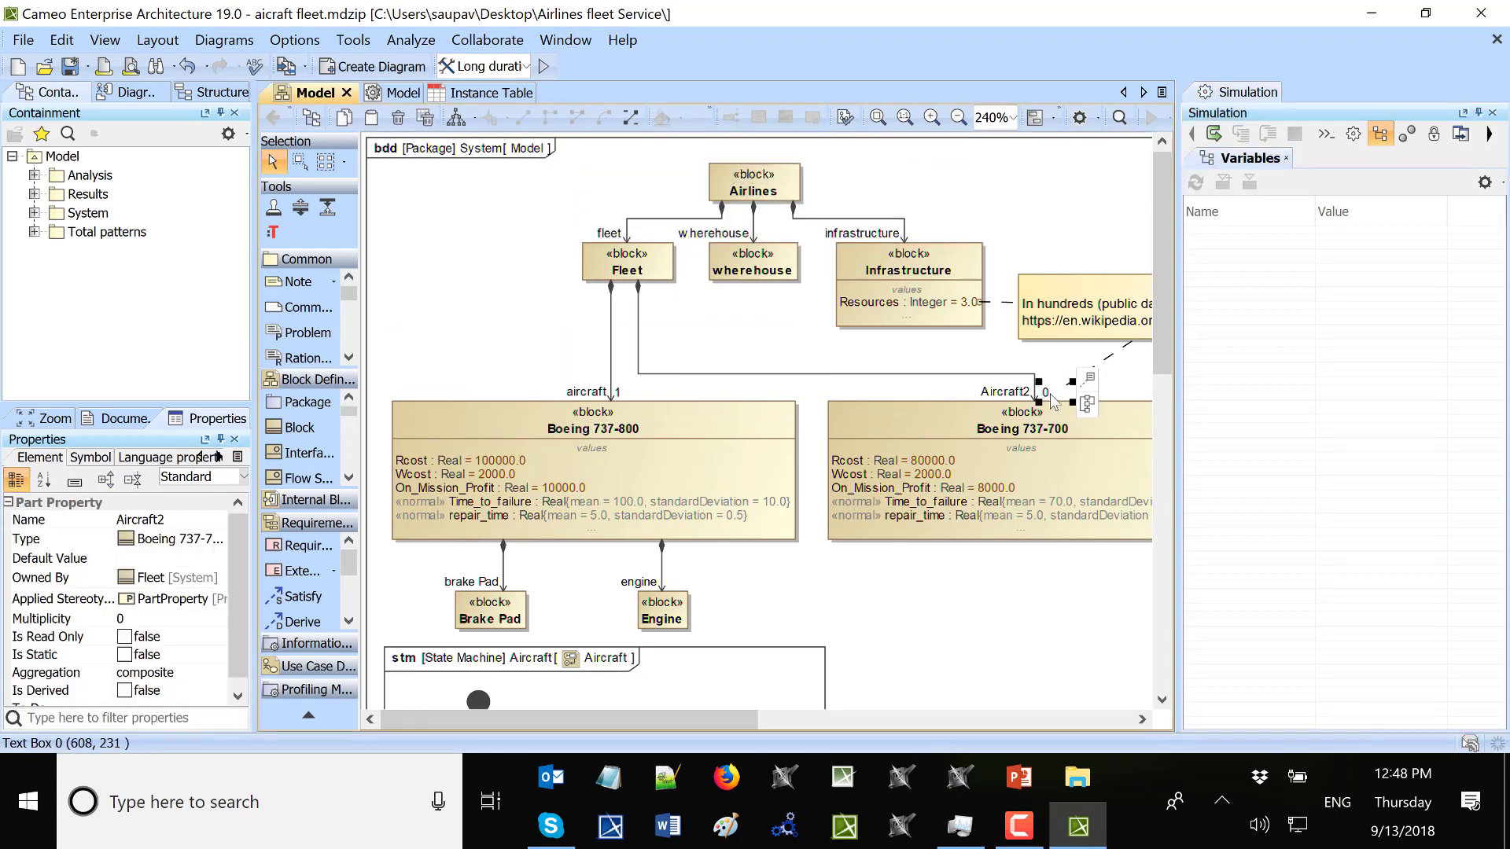
pyautogui.click(1059, 397)
pyautogui.write('5')
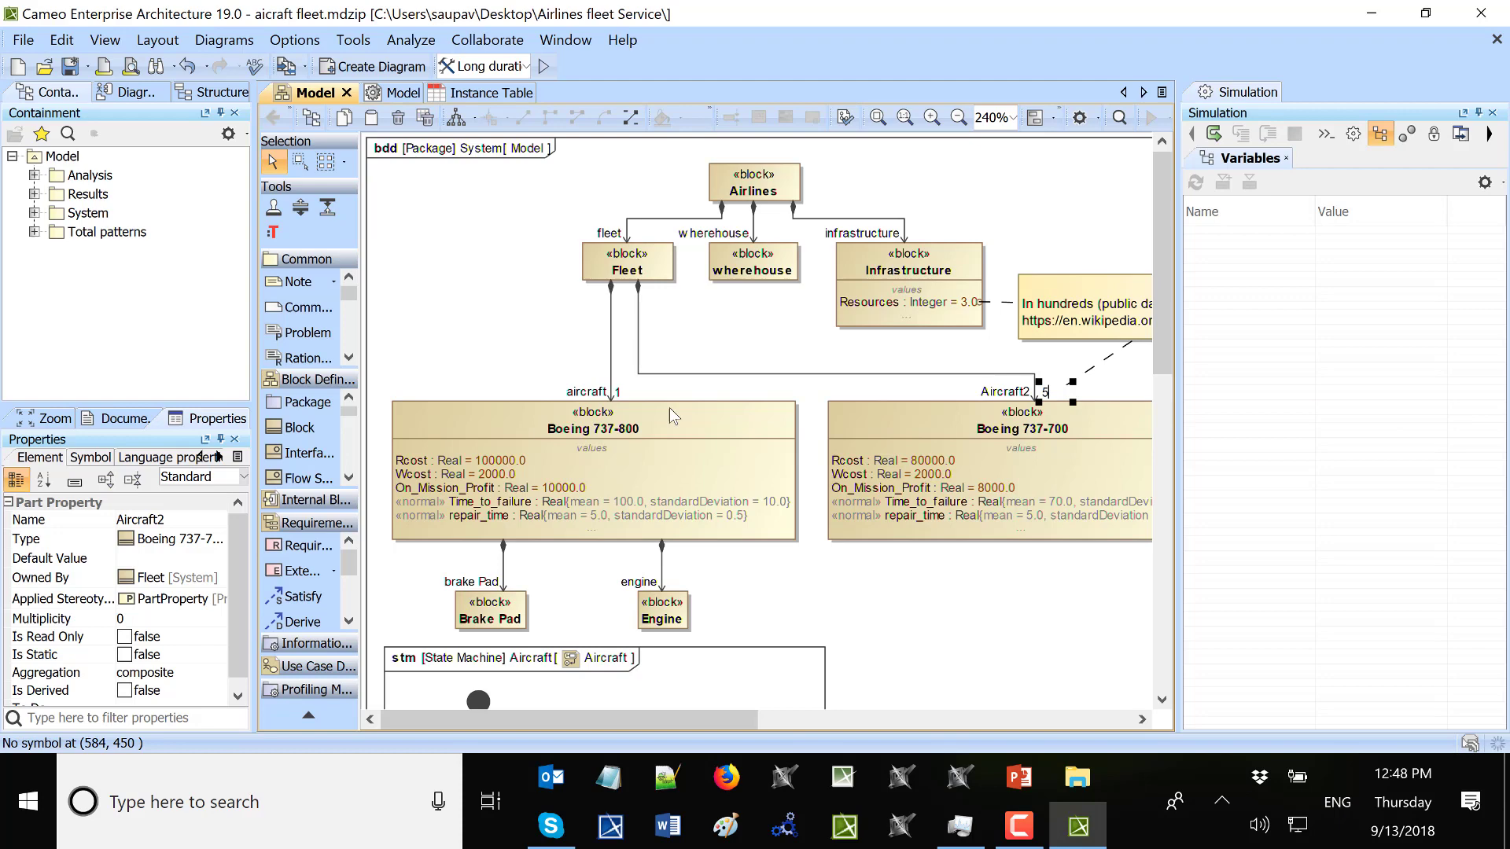
pyautogui.click(629, 395)
pyautogui.click(619, 392)
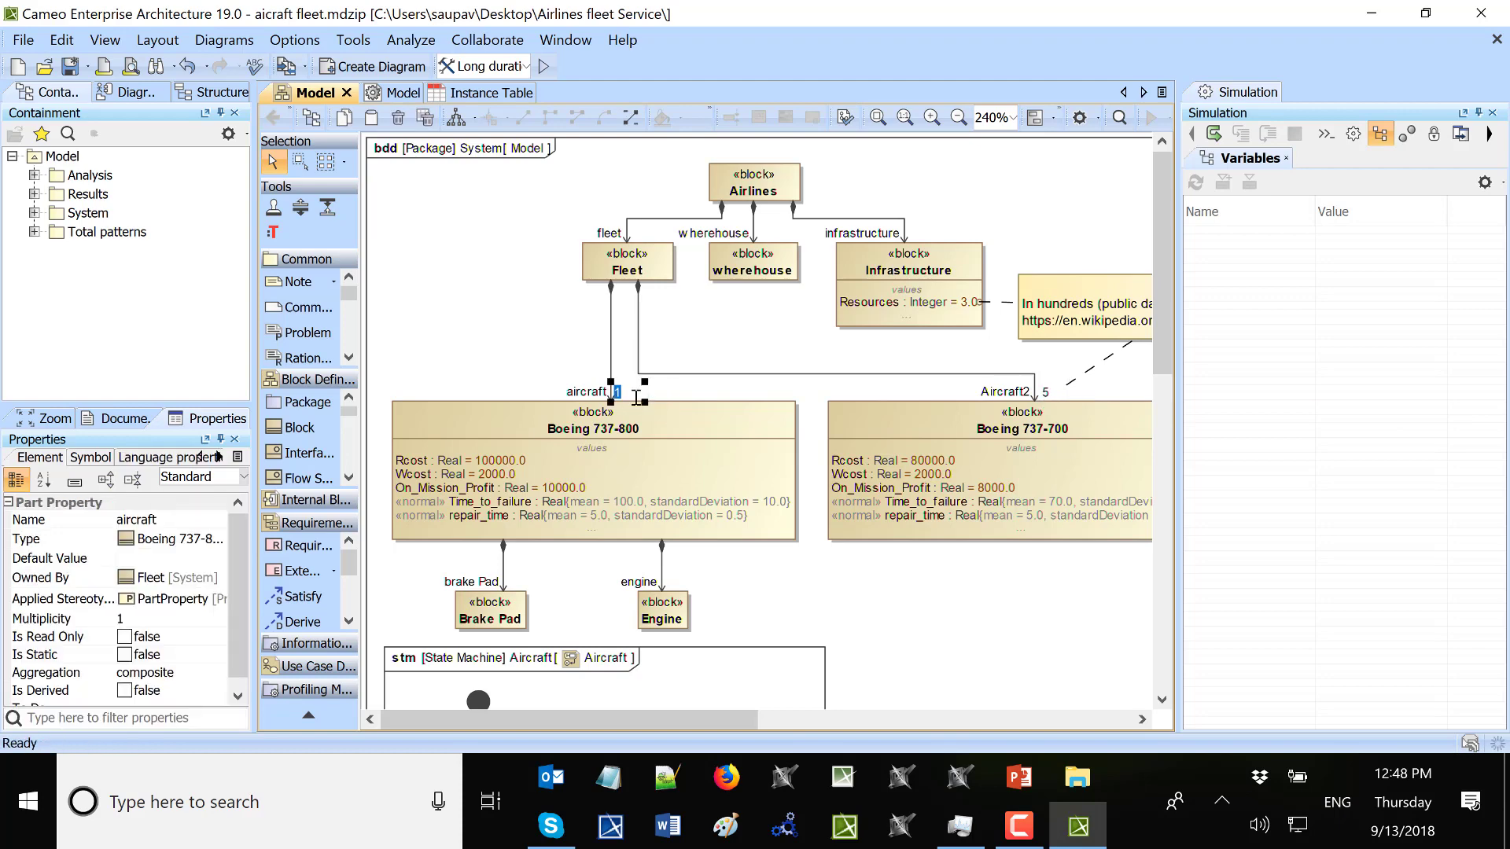
pyautogui.write('2')
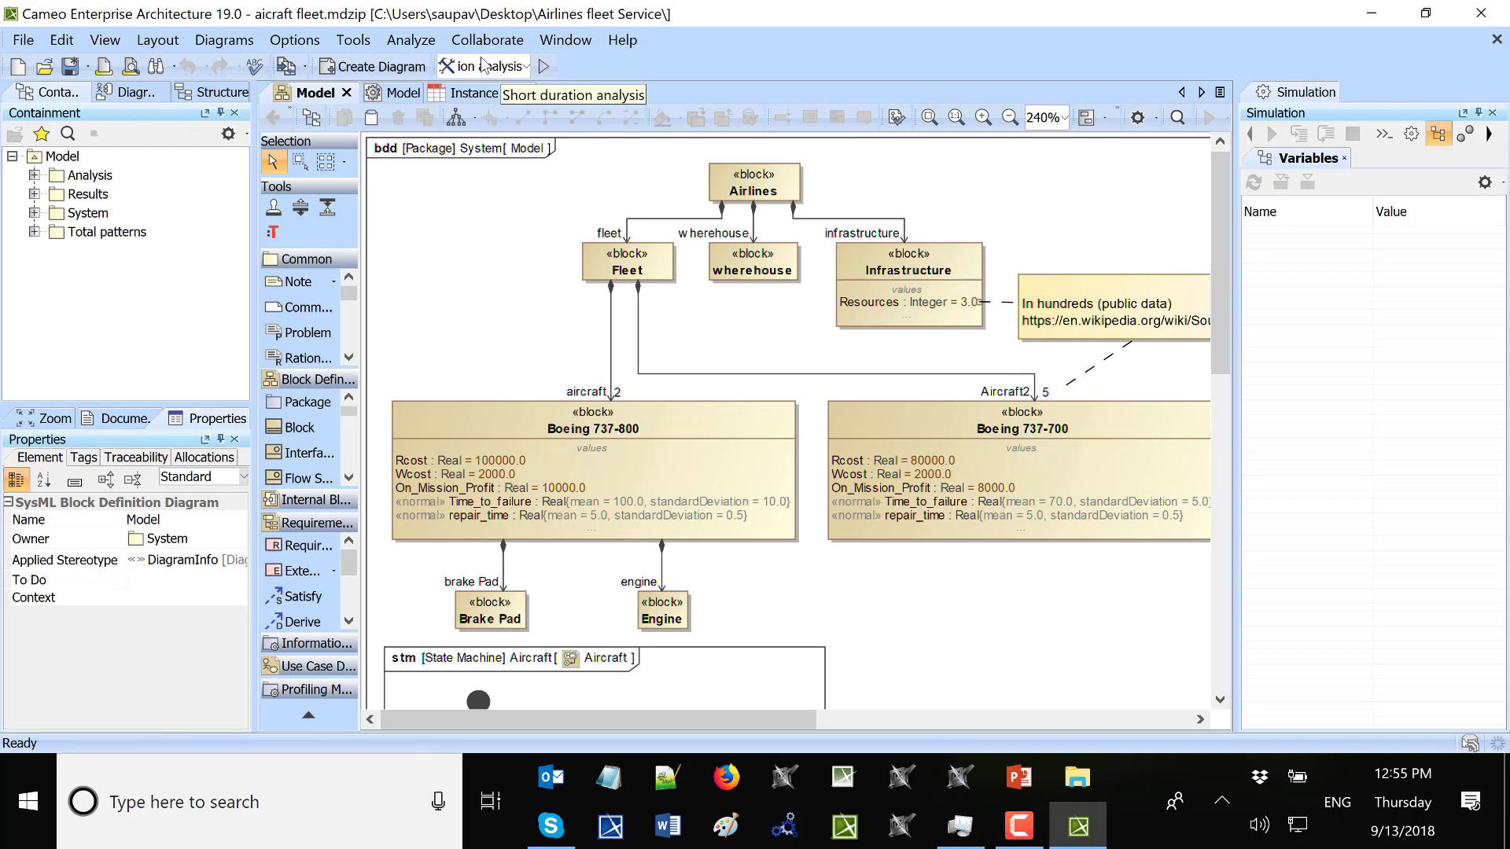
# - Run the Short duration analysis simulation configuration
pyautogui.click(547, 70)
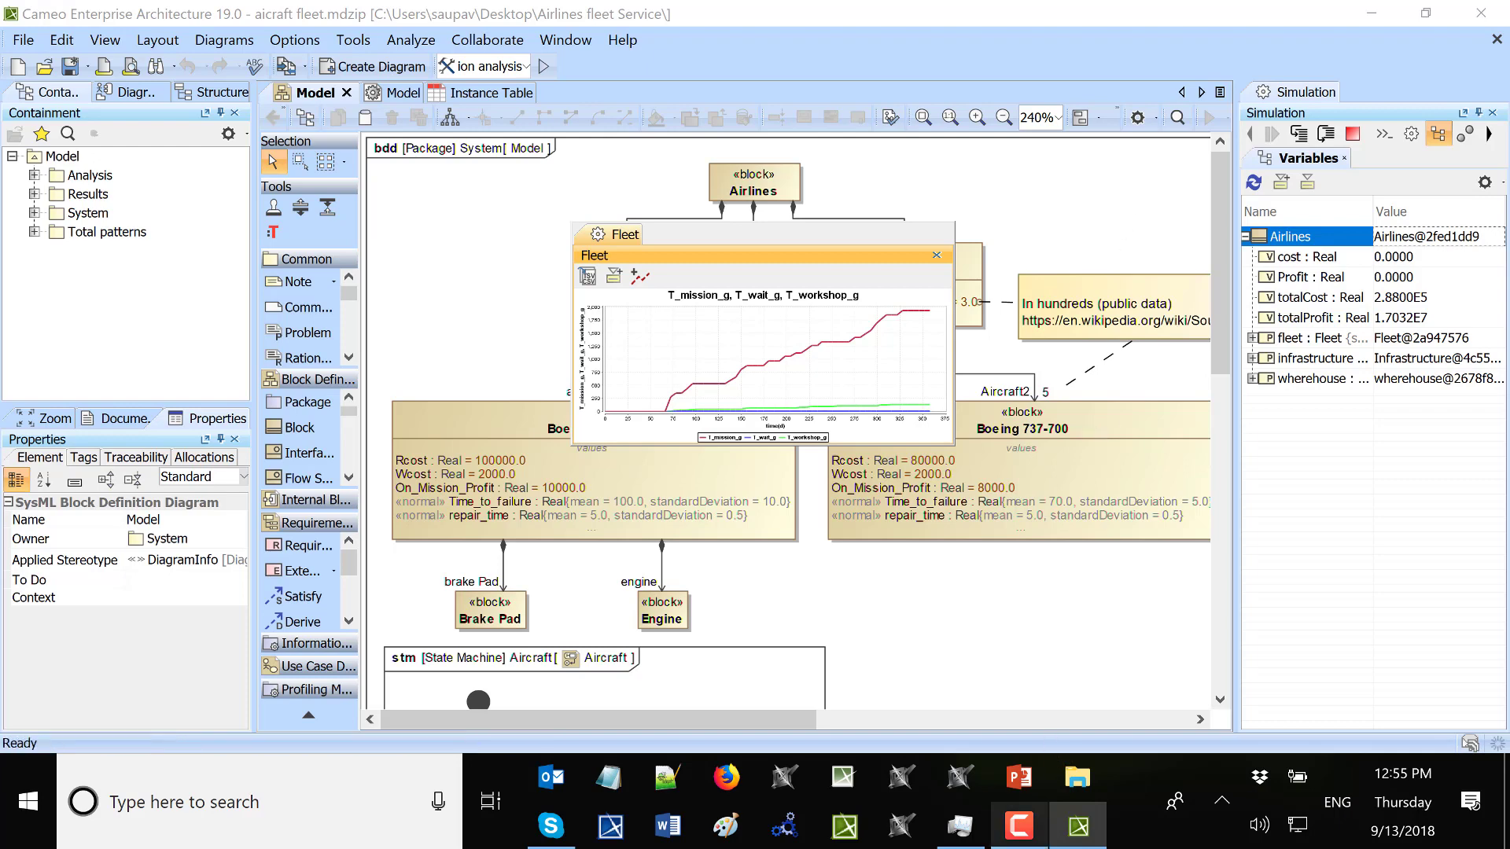
pyautogui.click(1019, 826)
pyautogui.click(1018, 826)
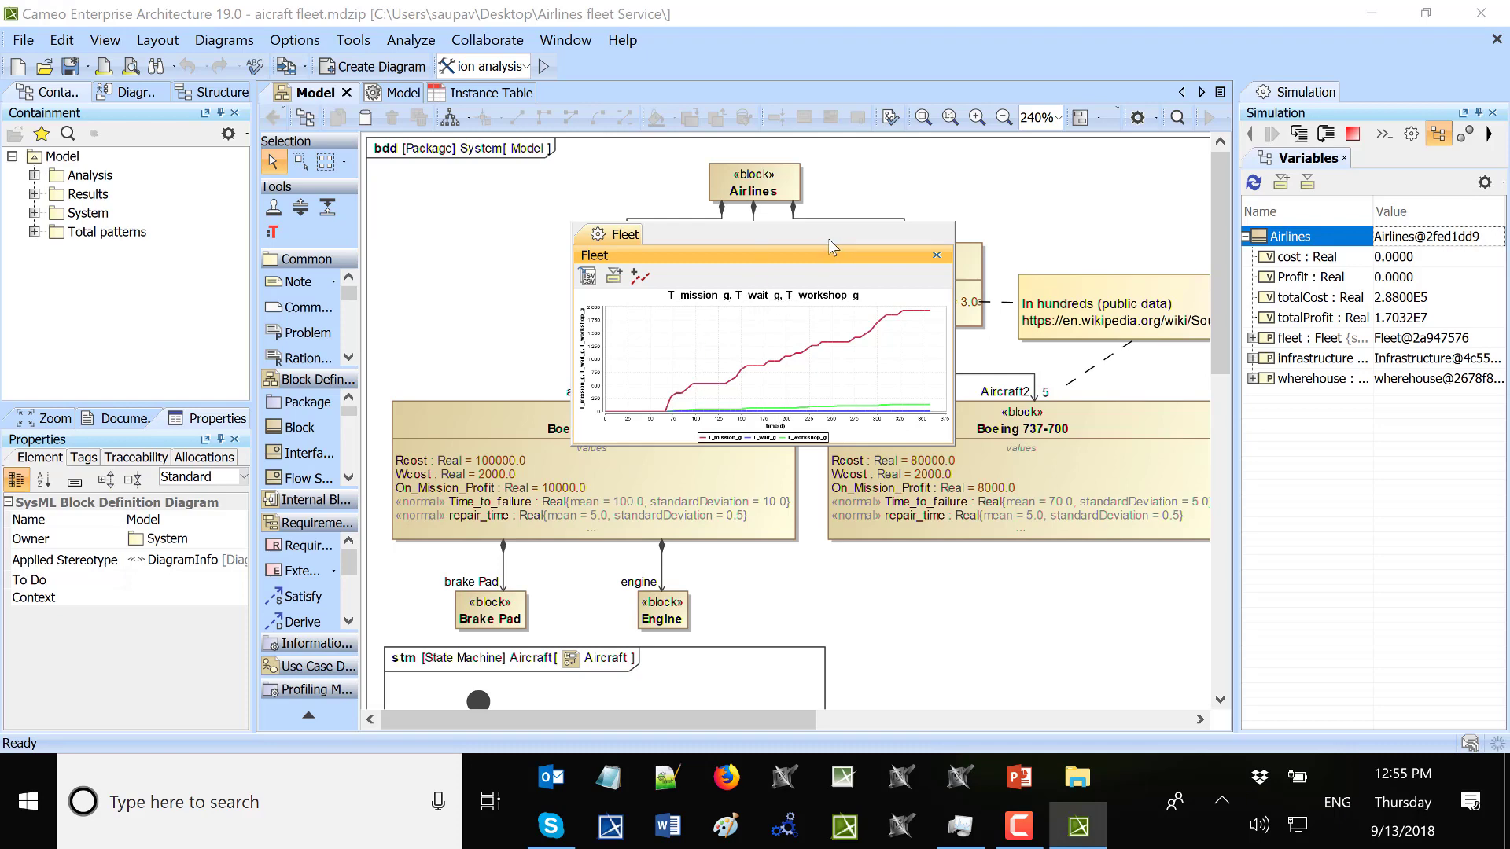
# - Spread the mission-time, State Duration %, totalCost/totalProfit and totalCost charts apart
pyautogui.moveTo(828, 238); pyautogui.dragTo(443, 206)
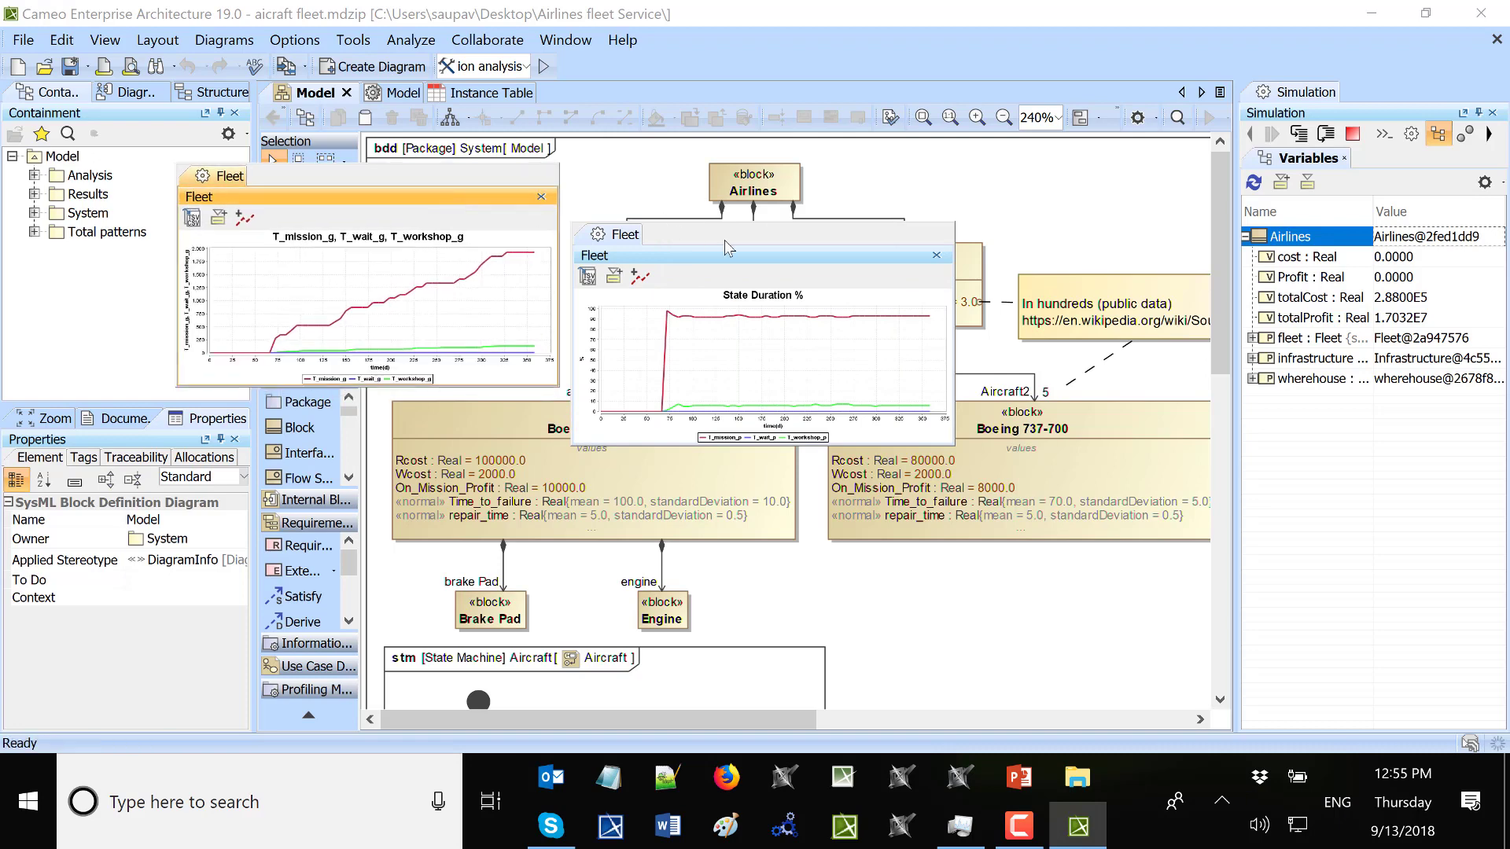
pyautogui.moveTo(730, 240); pyautogui.dragTo(338, 434)
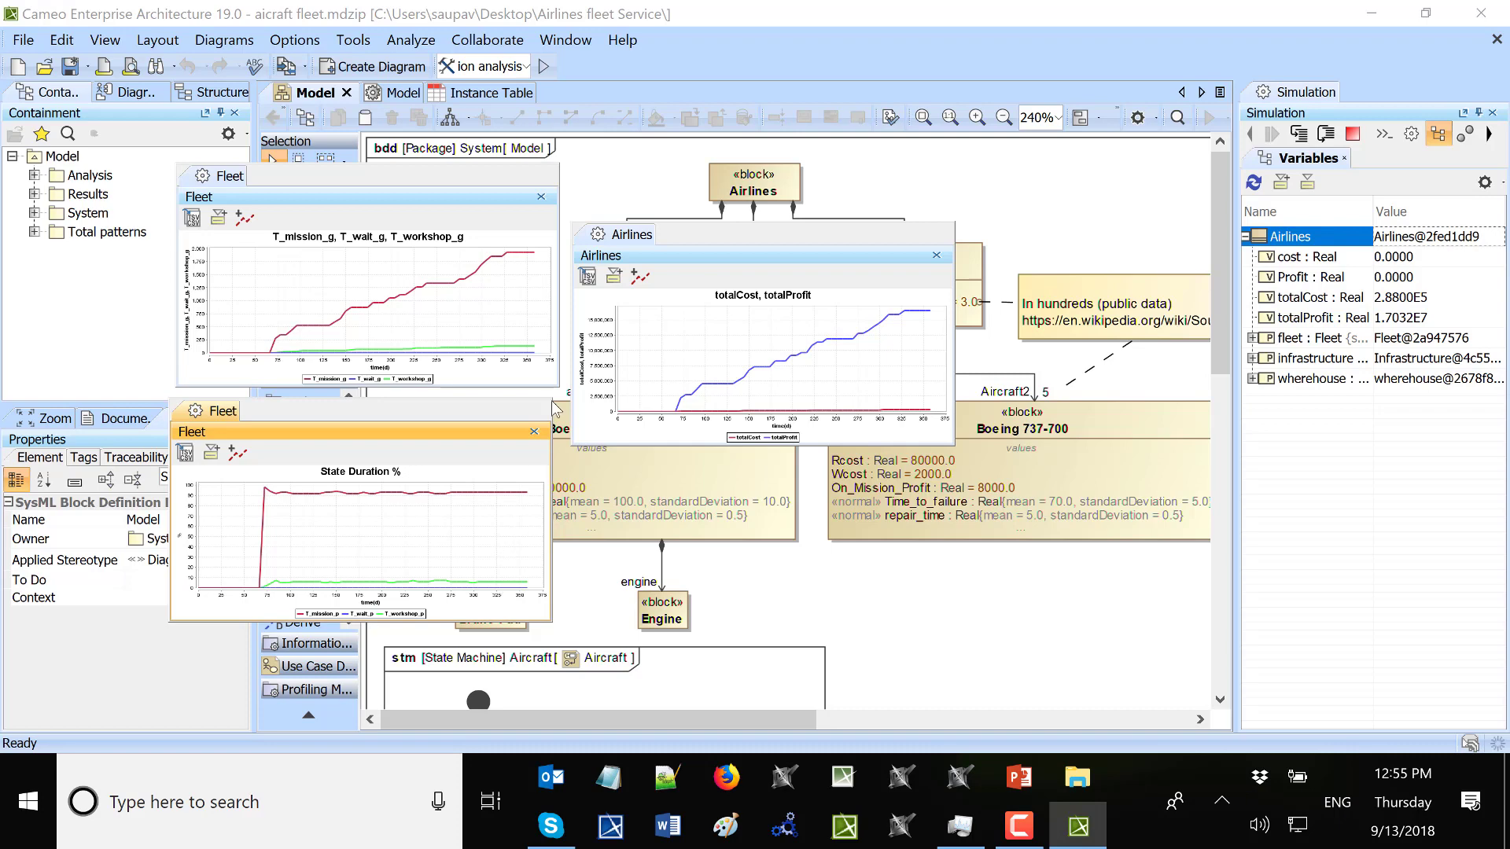
pyautogui.moveTo(758, 258); pyautogui.dragTo(1019, 107)
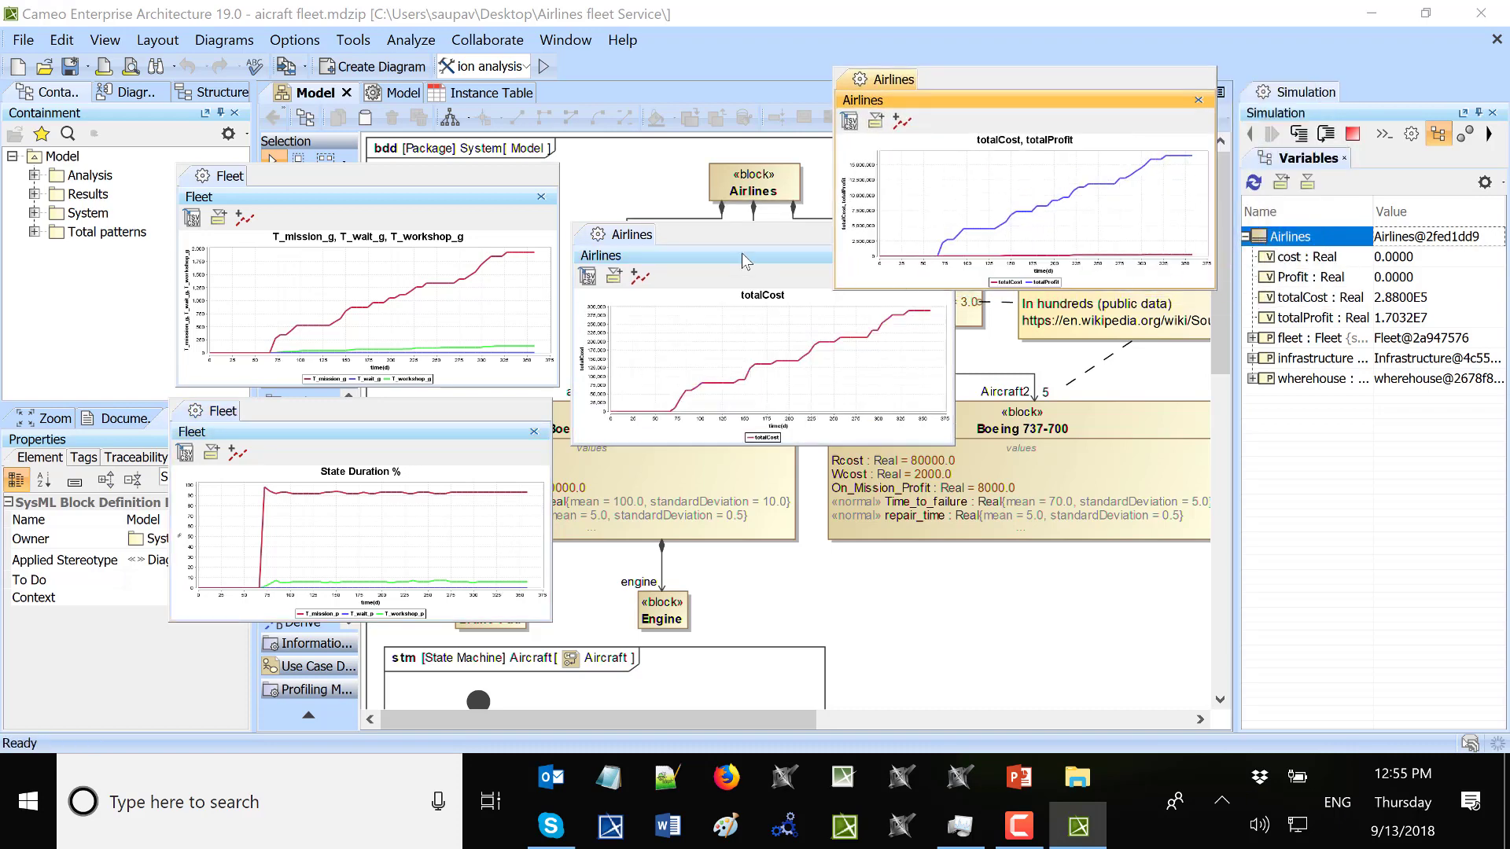
pyautogui.moveTo(749, 250); pyautogui.dragTo(733, 339)
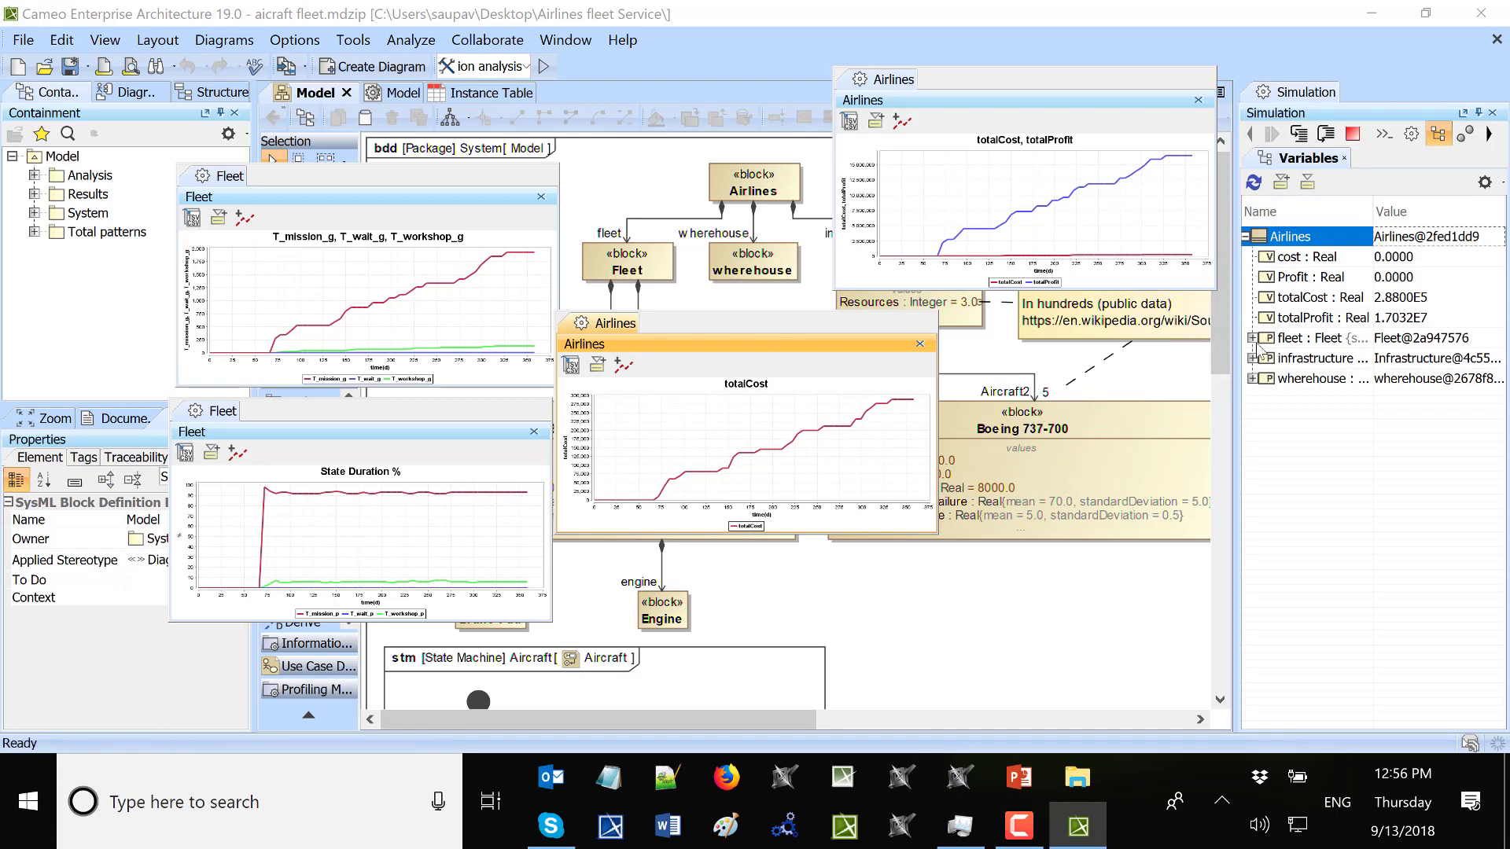
# - Expand fleet and aircraft to view the first Boeing 737-800's values
pyautogui.click(1252, 340)
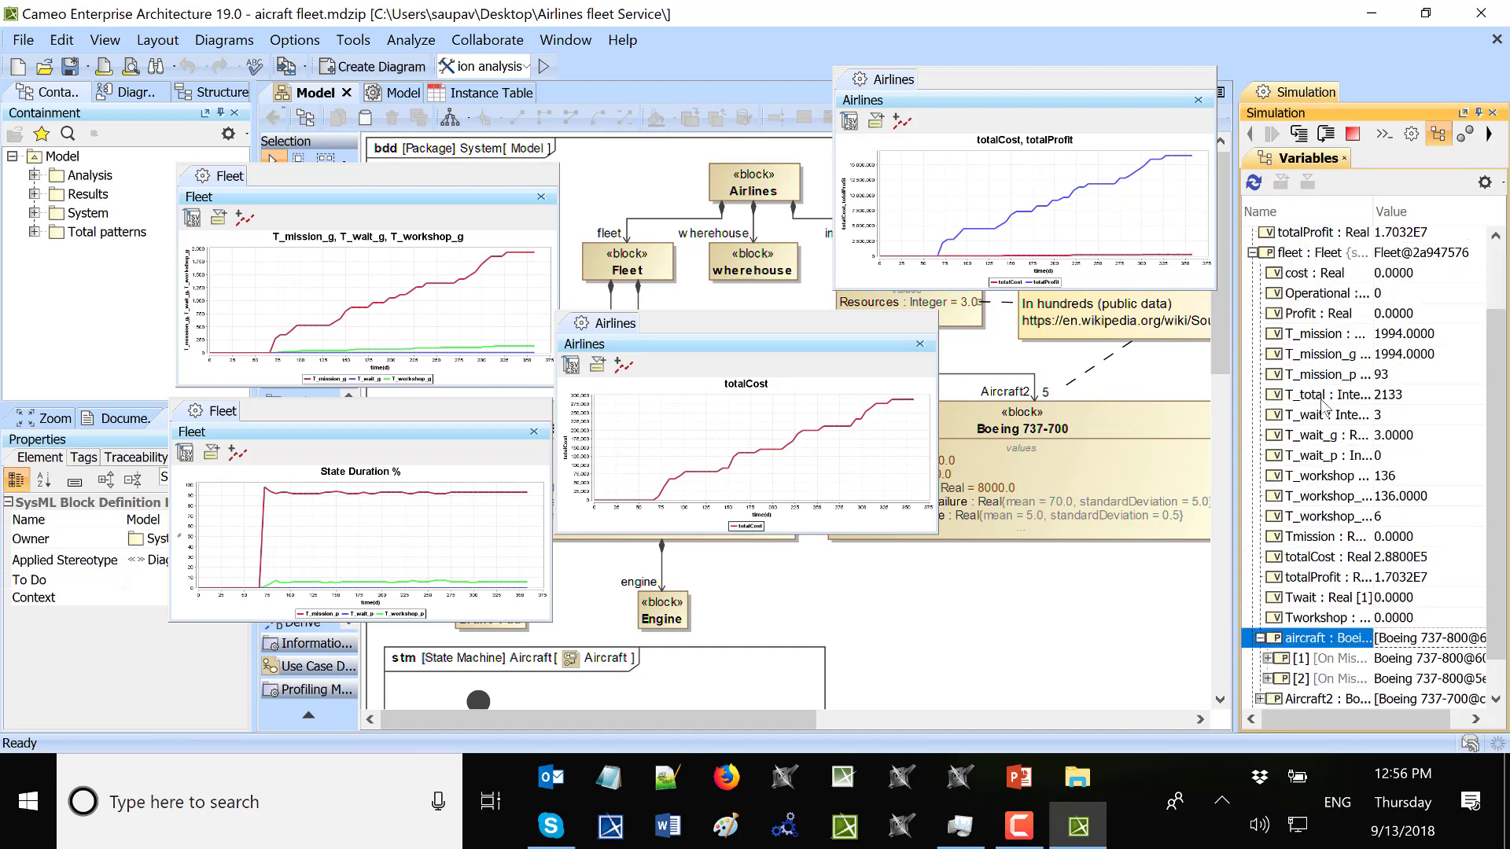
pyautogui.click(1261, 638)
pyautogui.click(1270, 619)
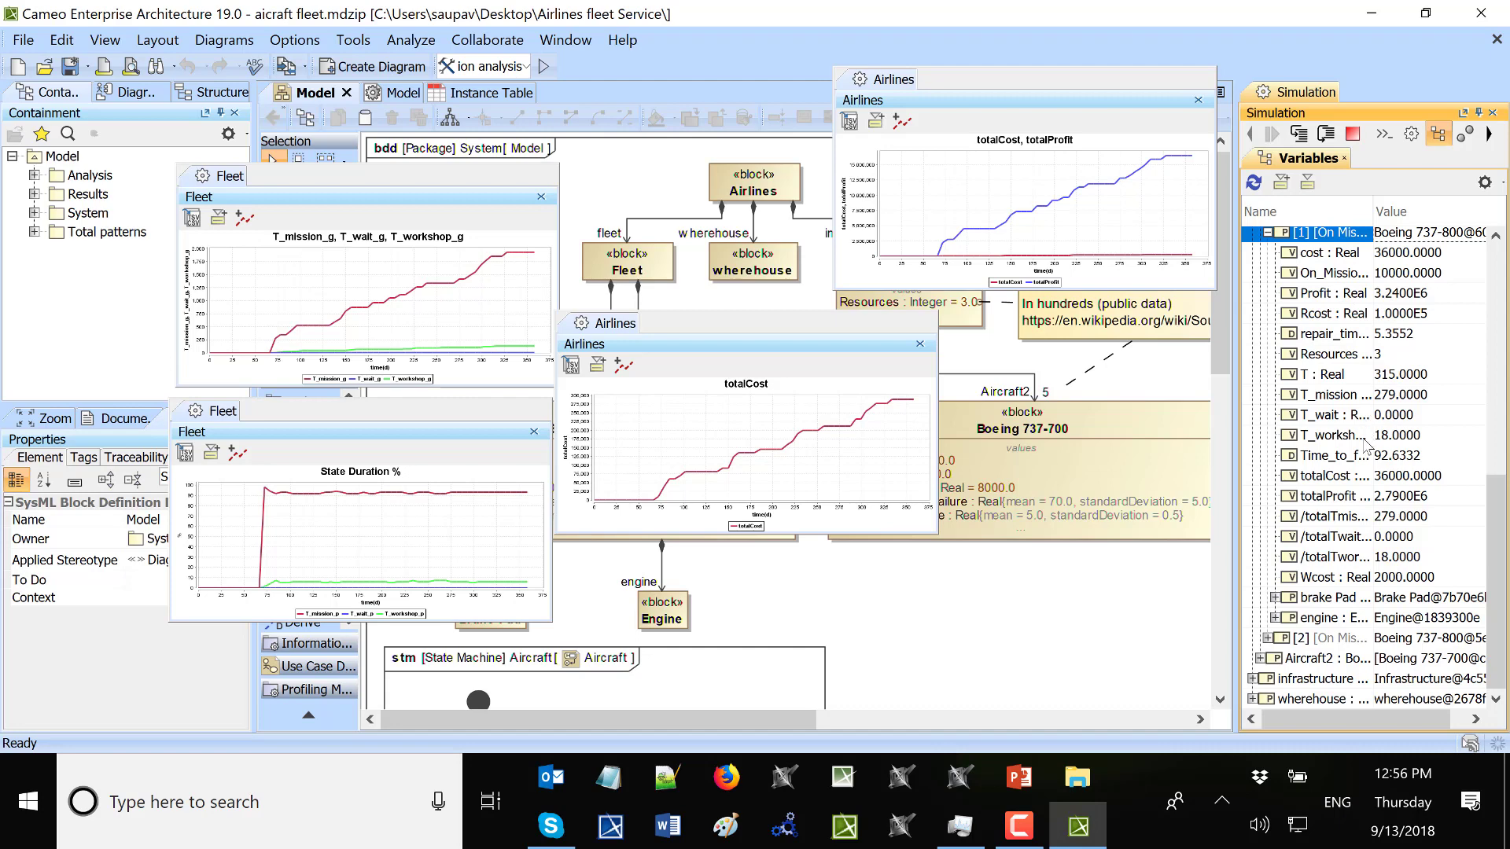
# - View the first and second Boeing 737-700 values under Aircraft2, then terminate the simulation
pyautogui.click(1261, 661)
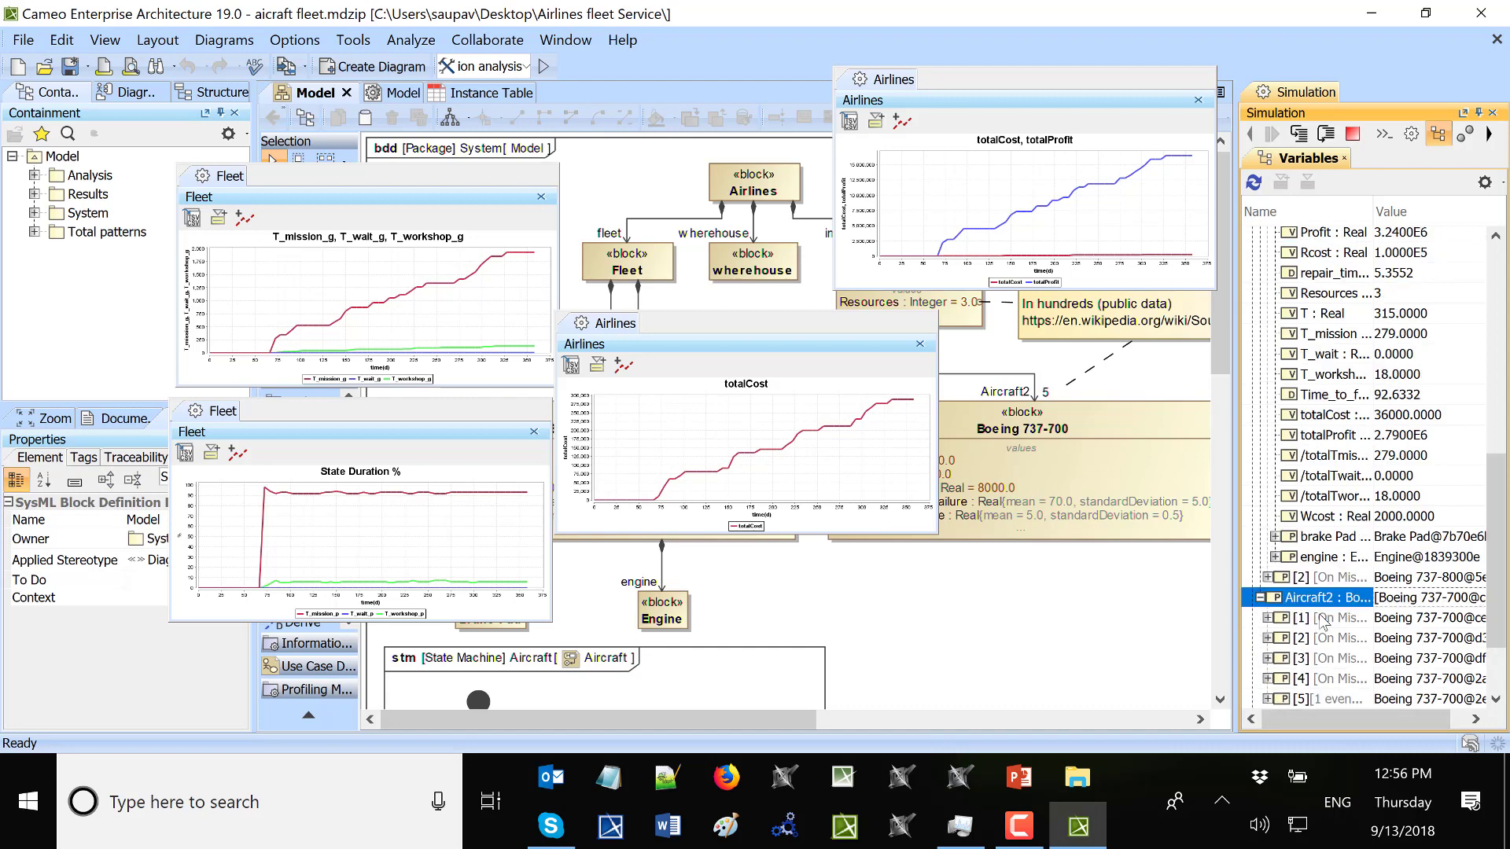
pyautogui.doubleClick(1284, 586)
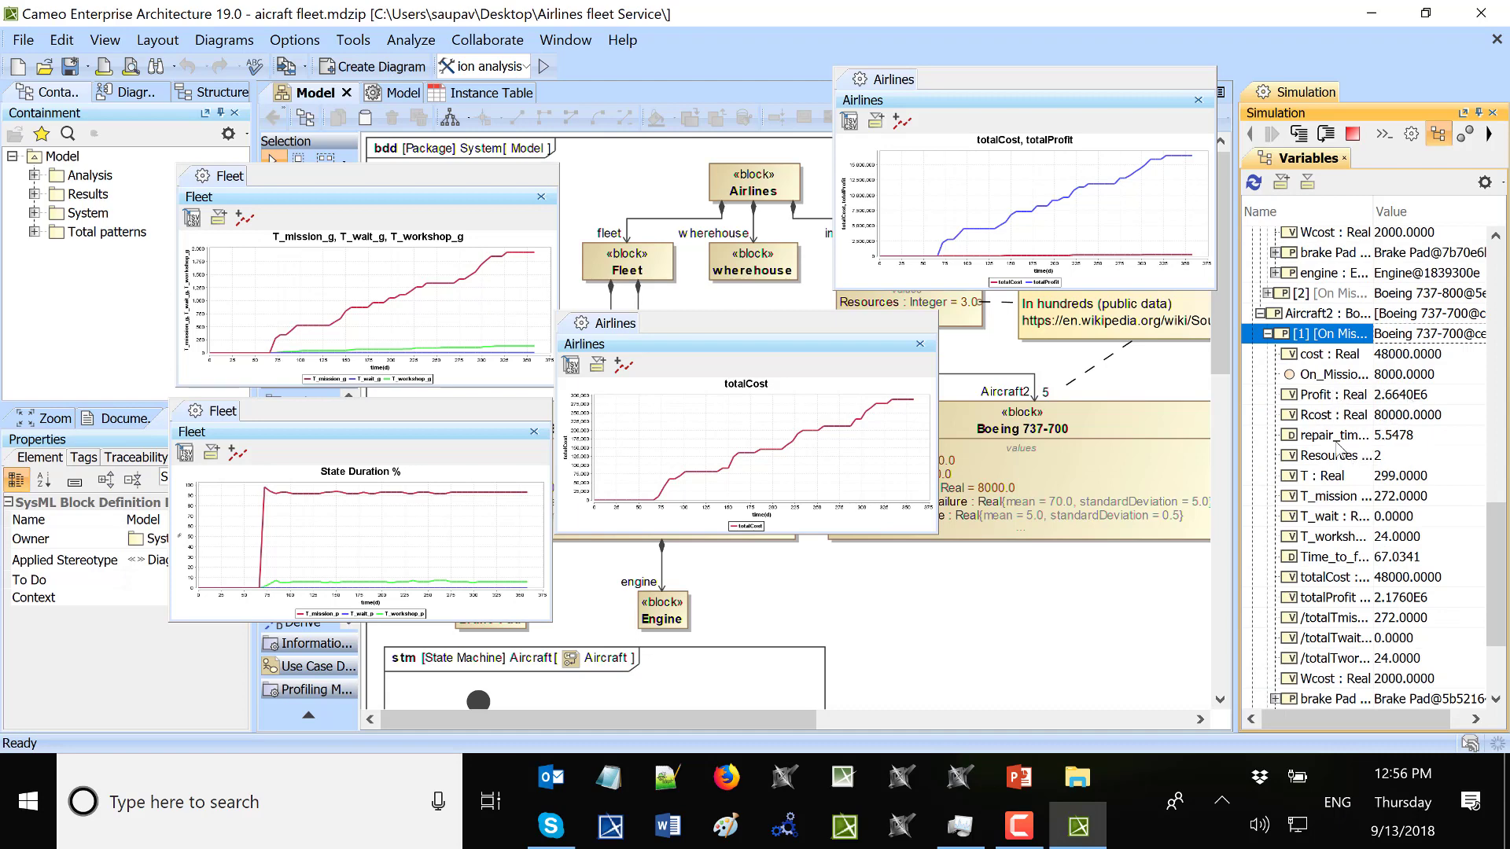
pyautogui.scroll(-2, 1392, 452)
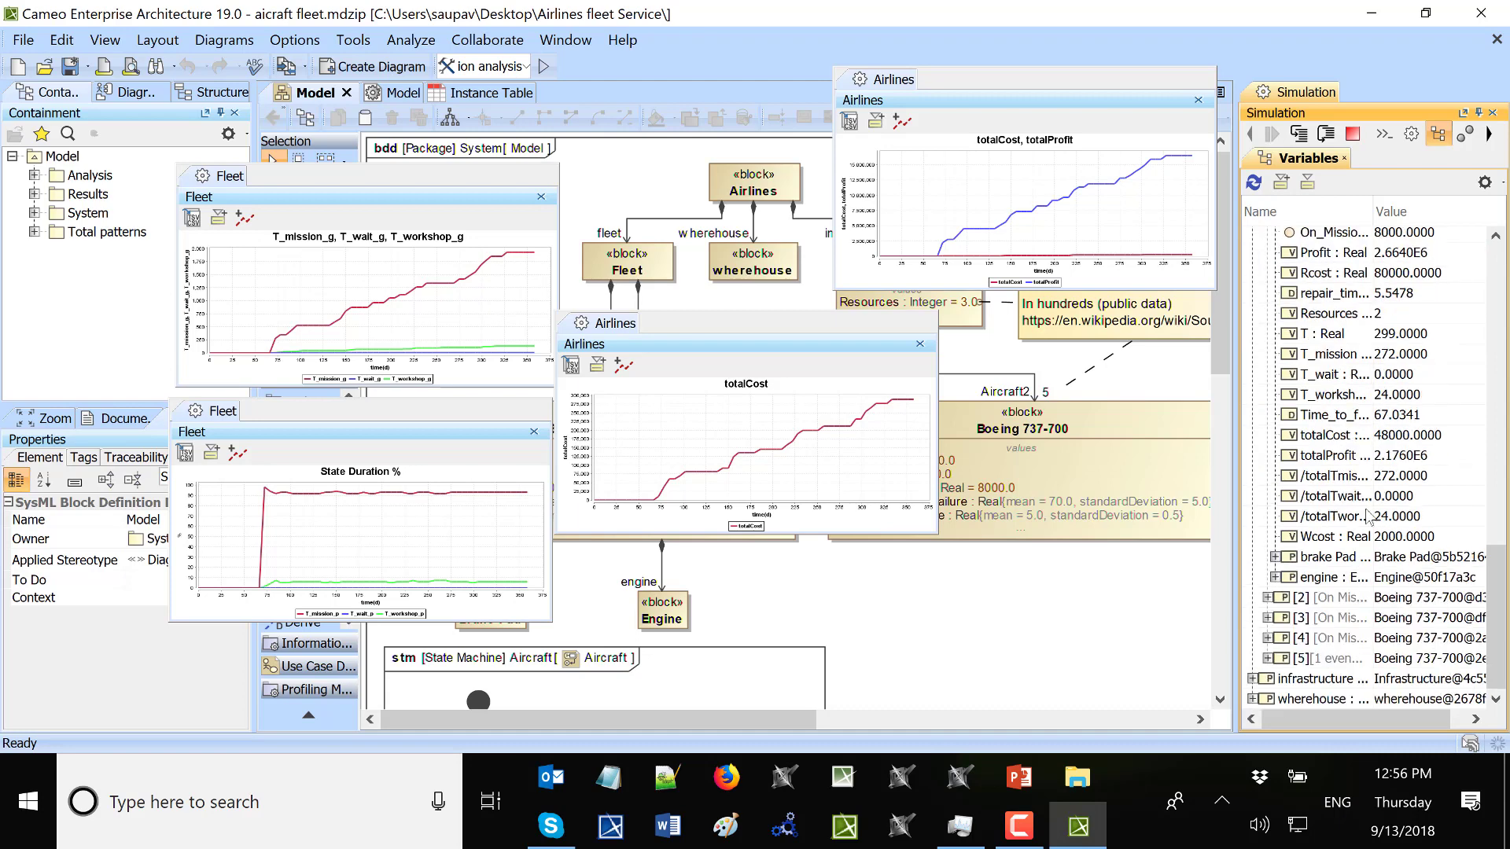
pyautogui.click(1268, 600)
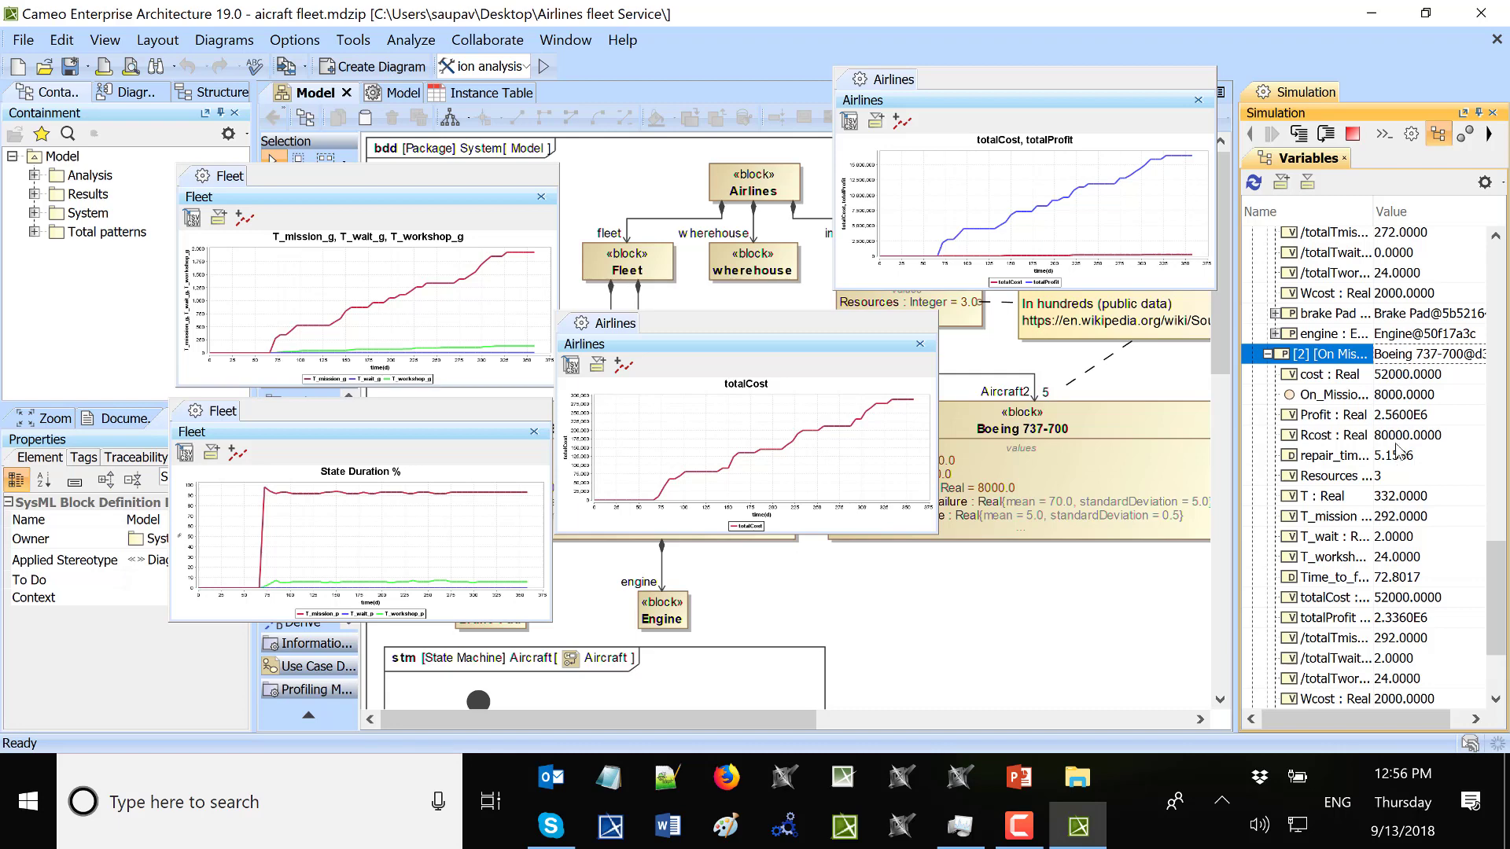
pyautogui.click(1350, 138)
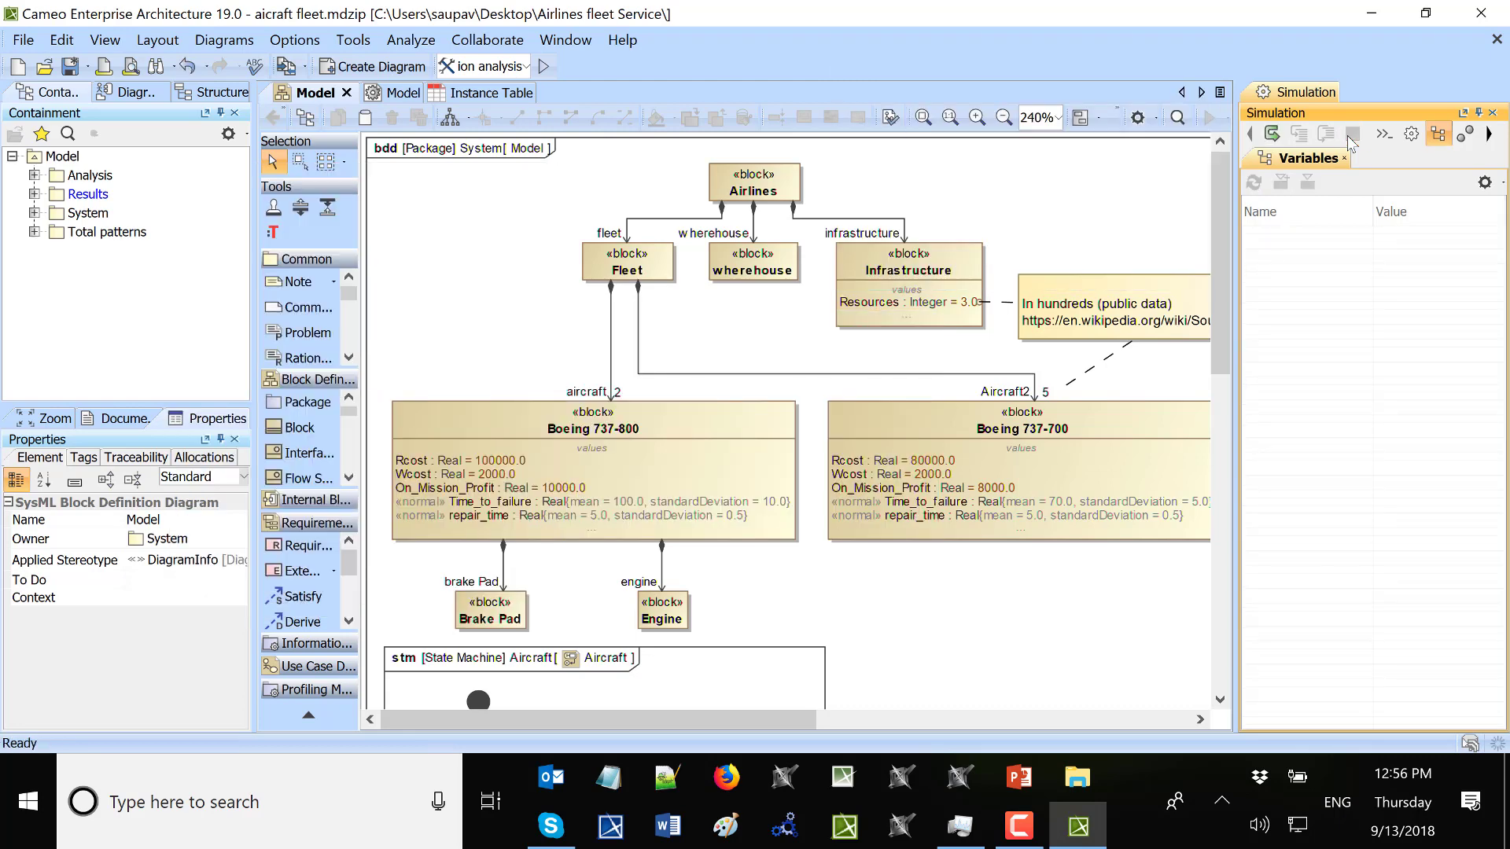
# - Open the Instance Table of saved Airlines results and close the Simulation panel
pyautogui.click(456, 100)
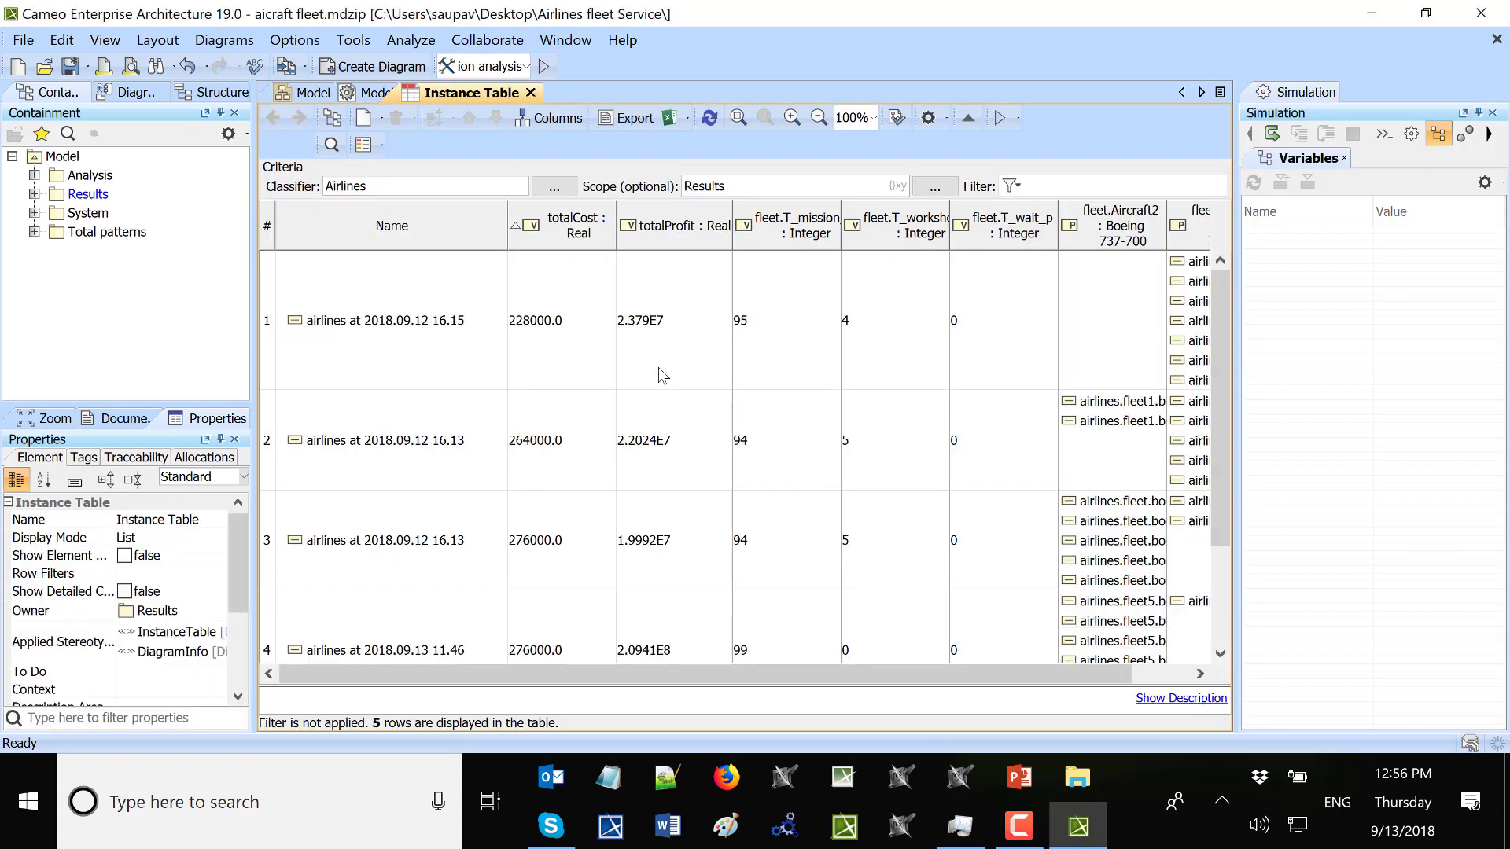
pyautogui.scroll(-3, 661, 391)
pyautogui.scroll(-2, 661, 391)
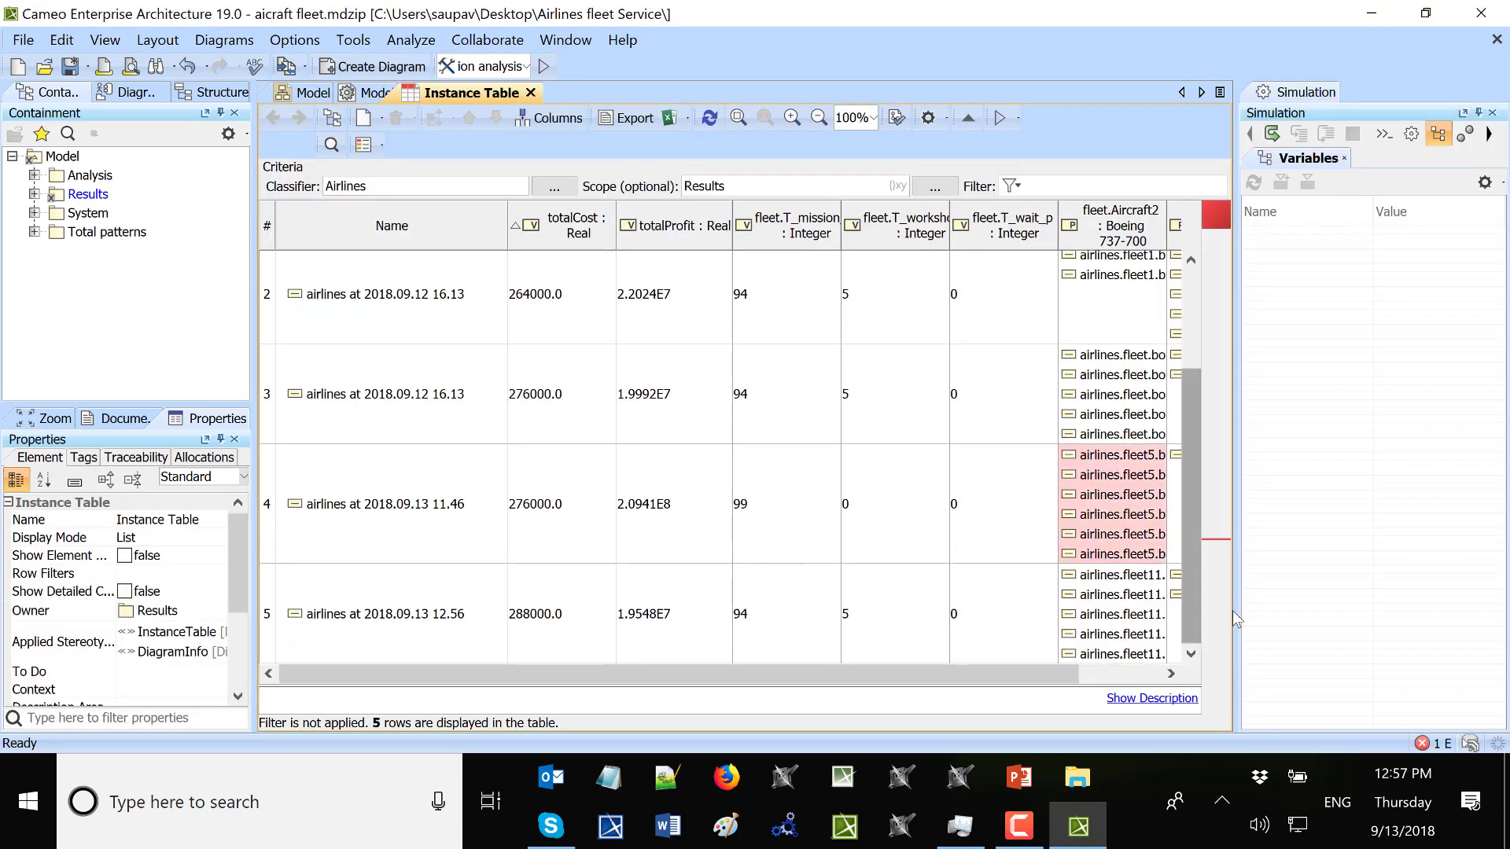
pyautogui.click(1493, 113)
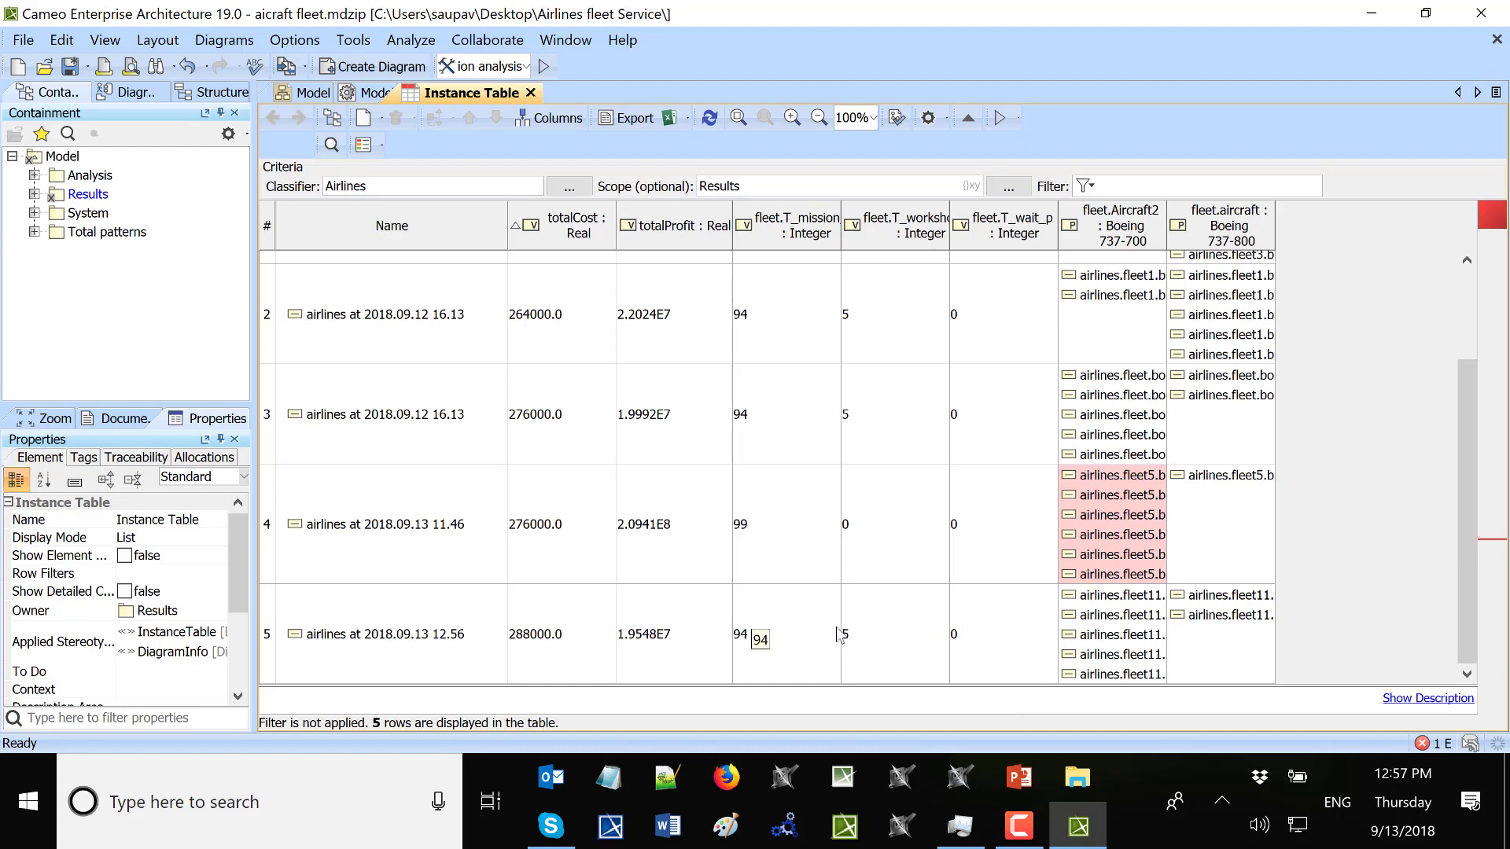
# - Review the five runs' totalCost and totalProfit, then return to the System model diagram
pyautogui.scroll(3, 937, 535)
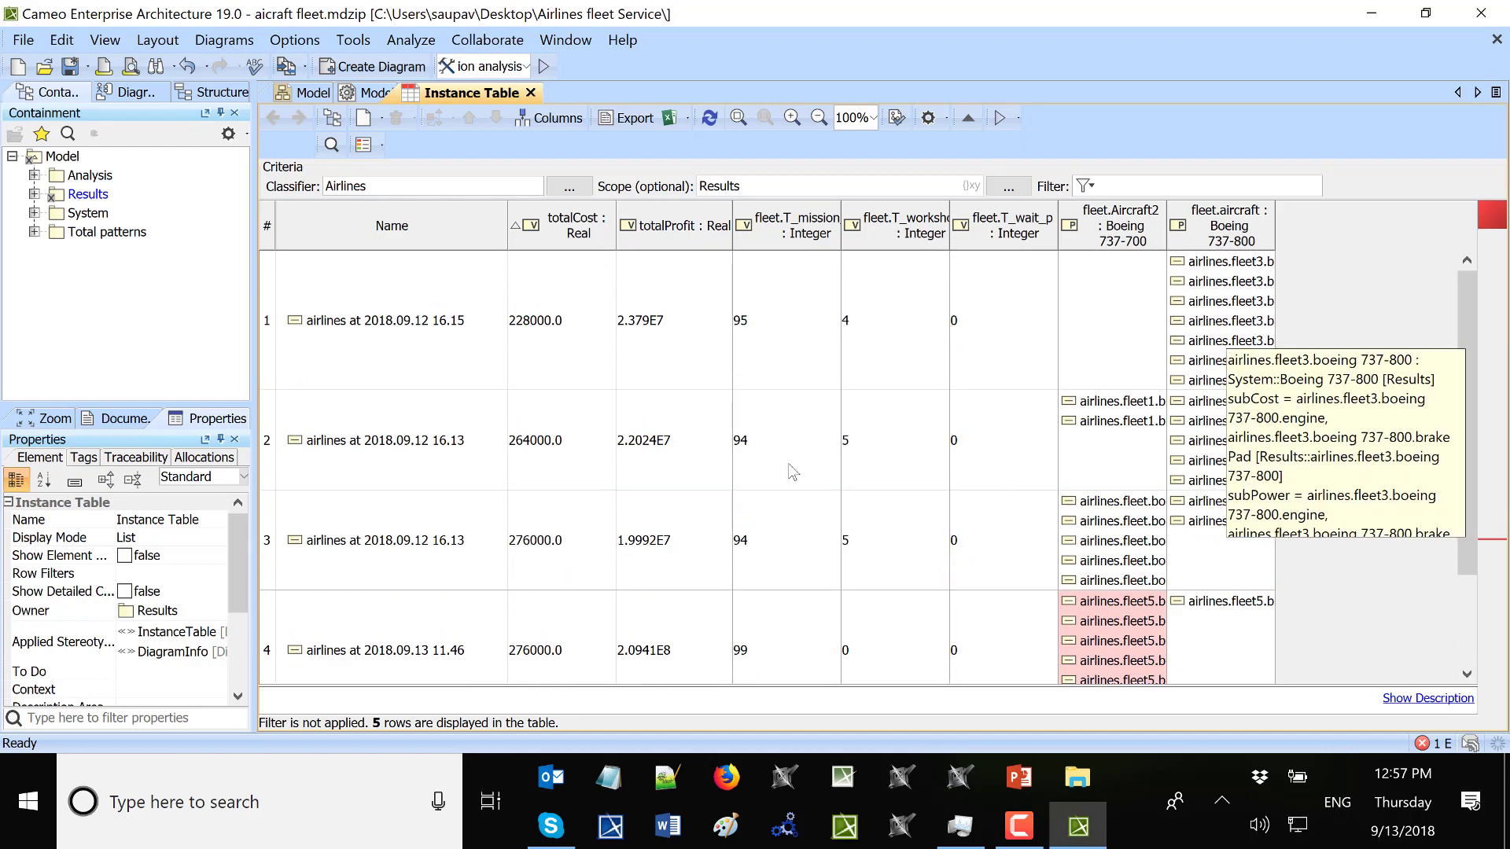
pyautogui.scroll(-3, 977, 529)
pyautogui.scroll(1, 973, 543)
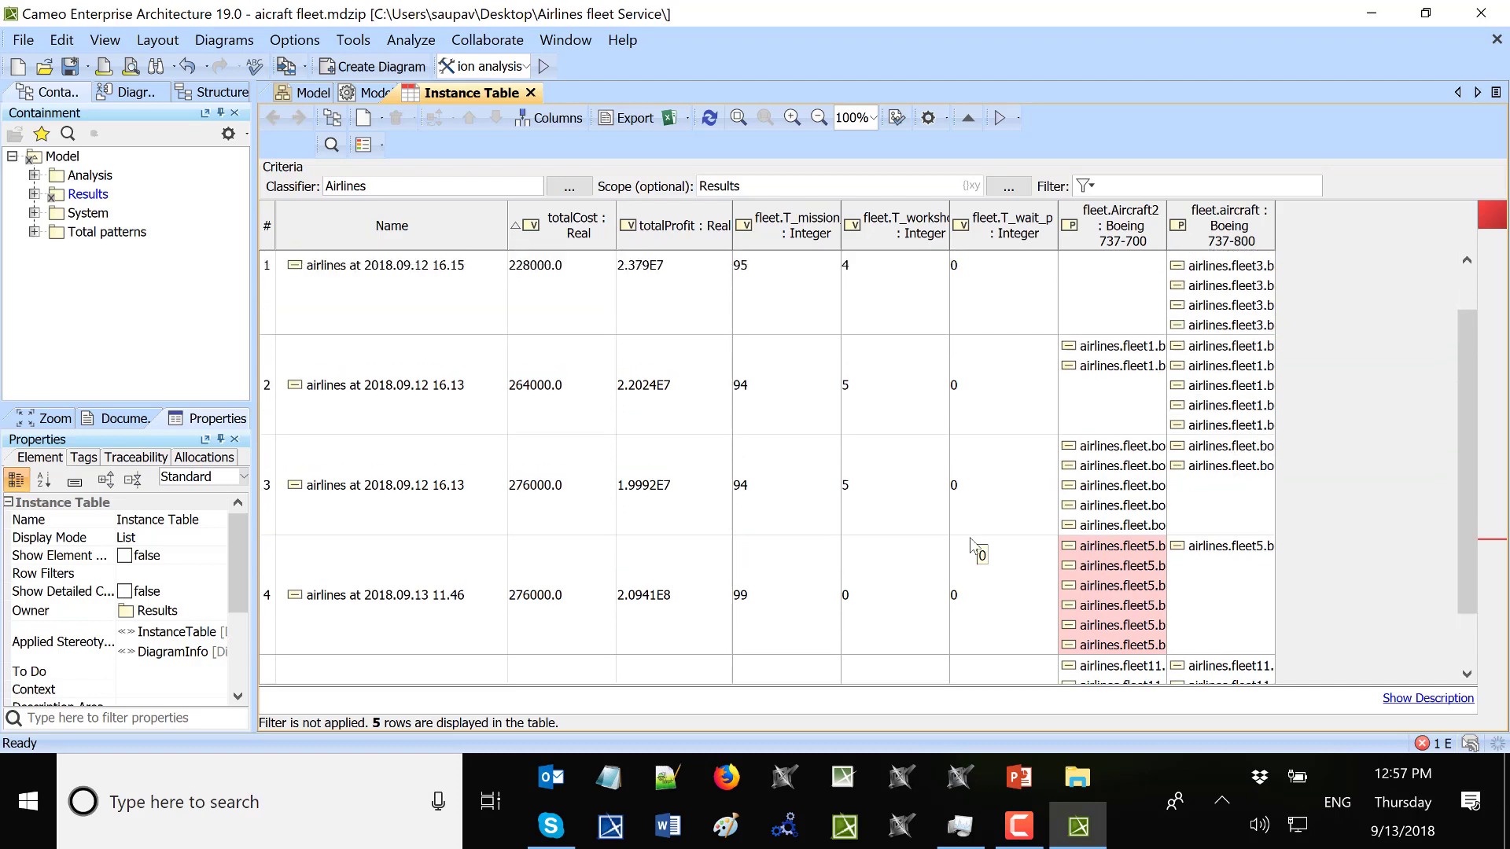
pyautogui.scroll(1, 972, 547)
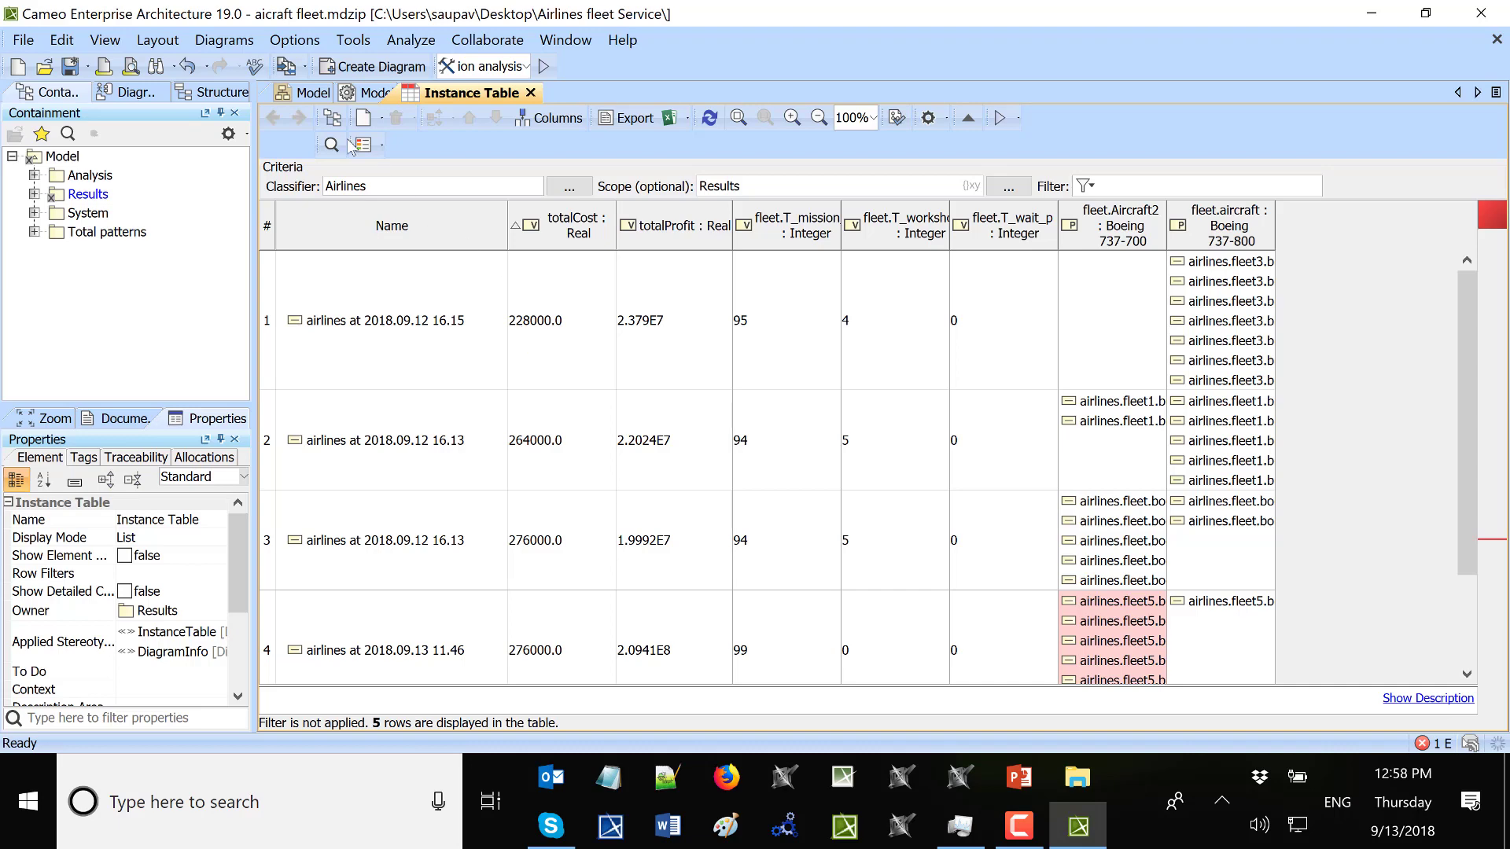
pyautogui.click(303, 98)
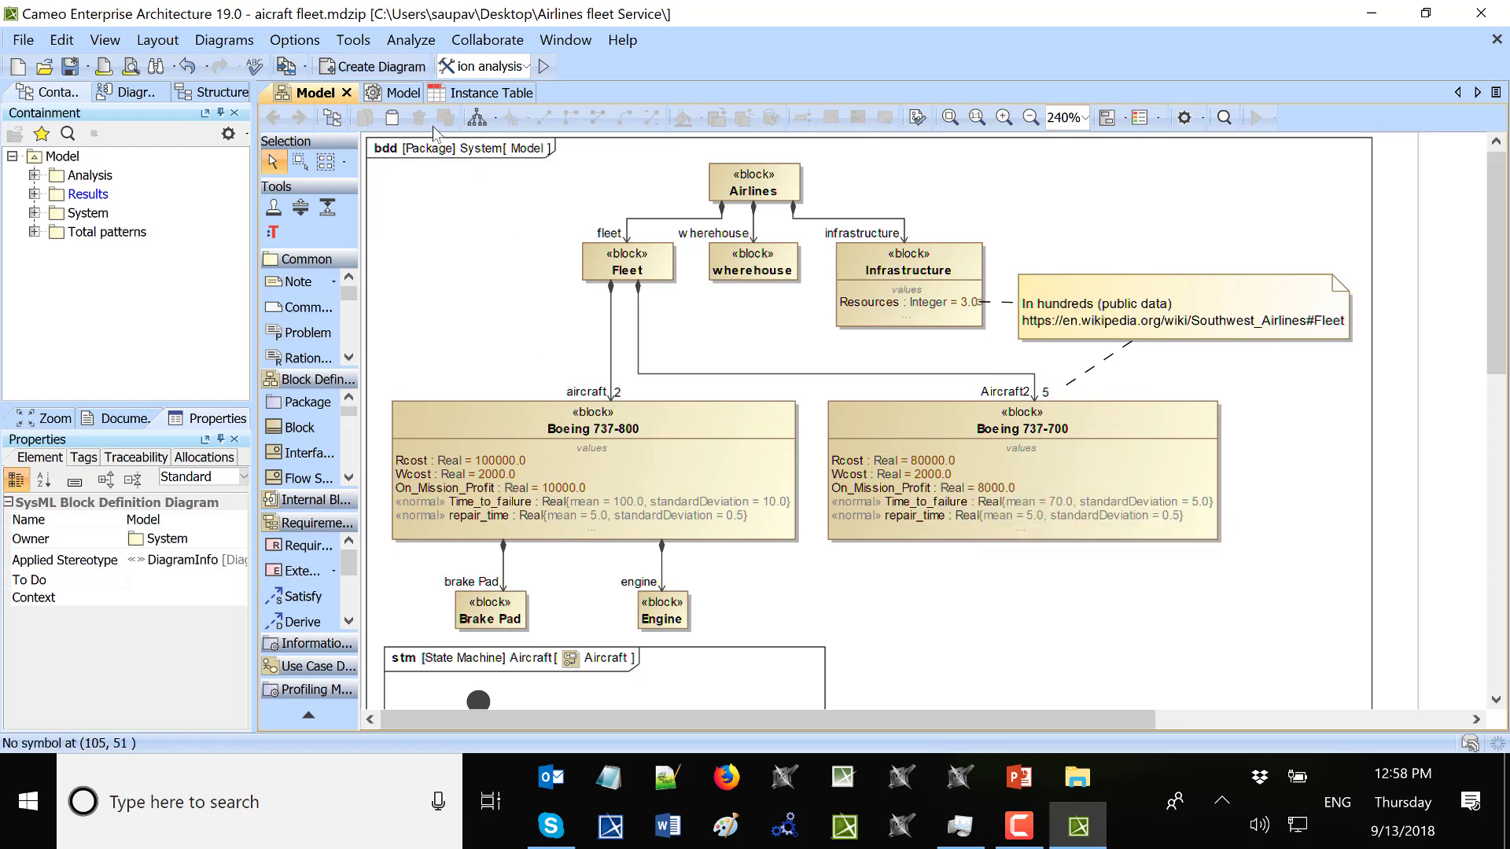
pyautogui.click(481, 93)
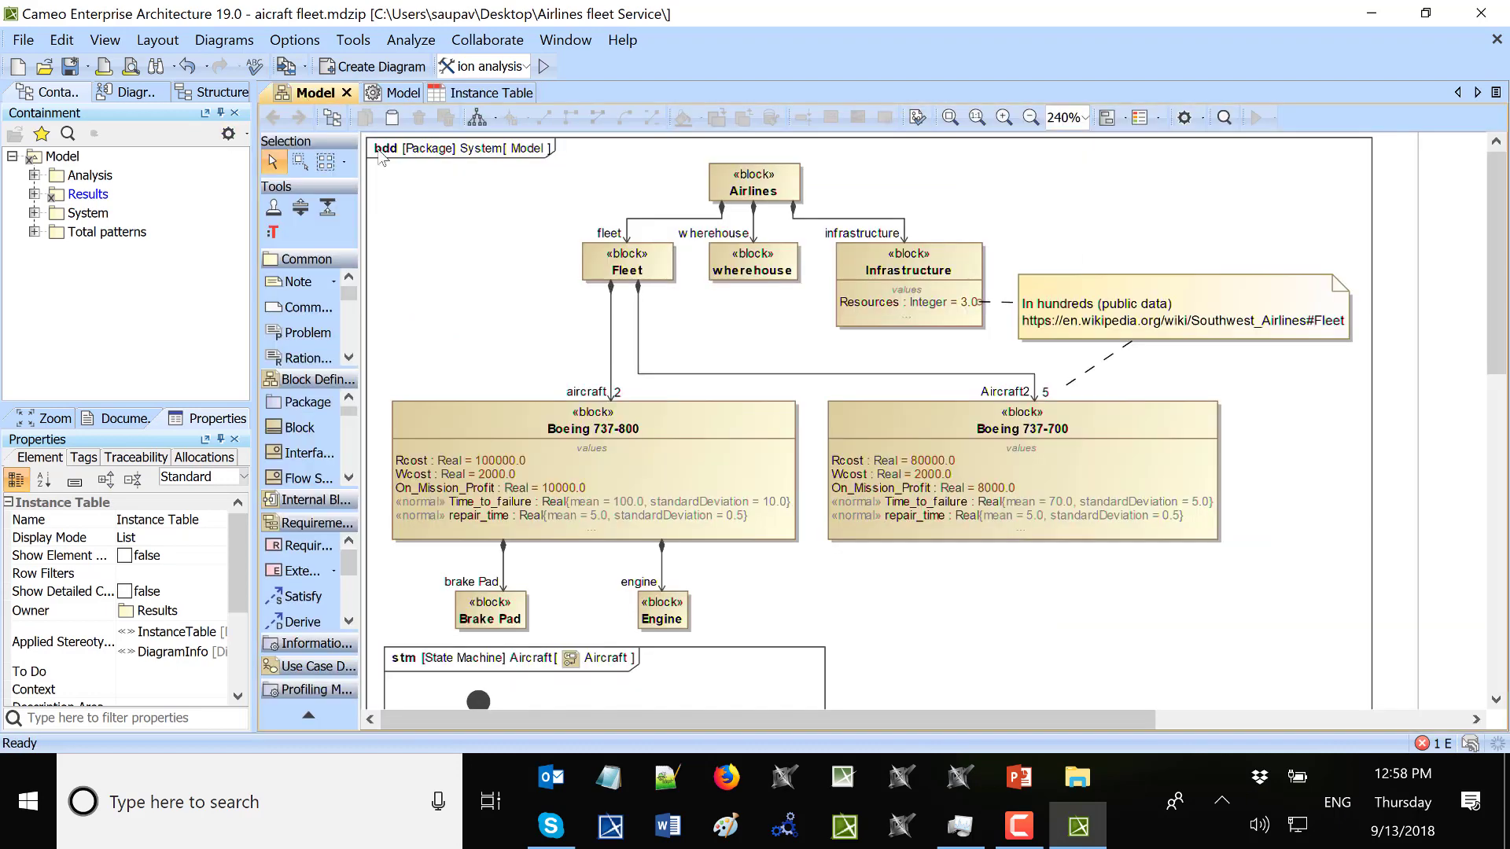
pyautogui.click(303, 93)
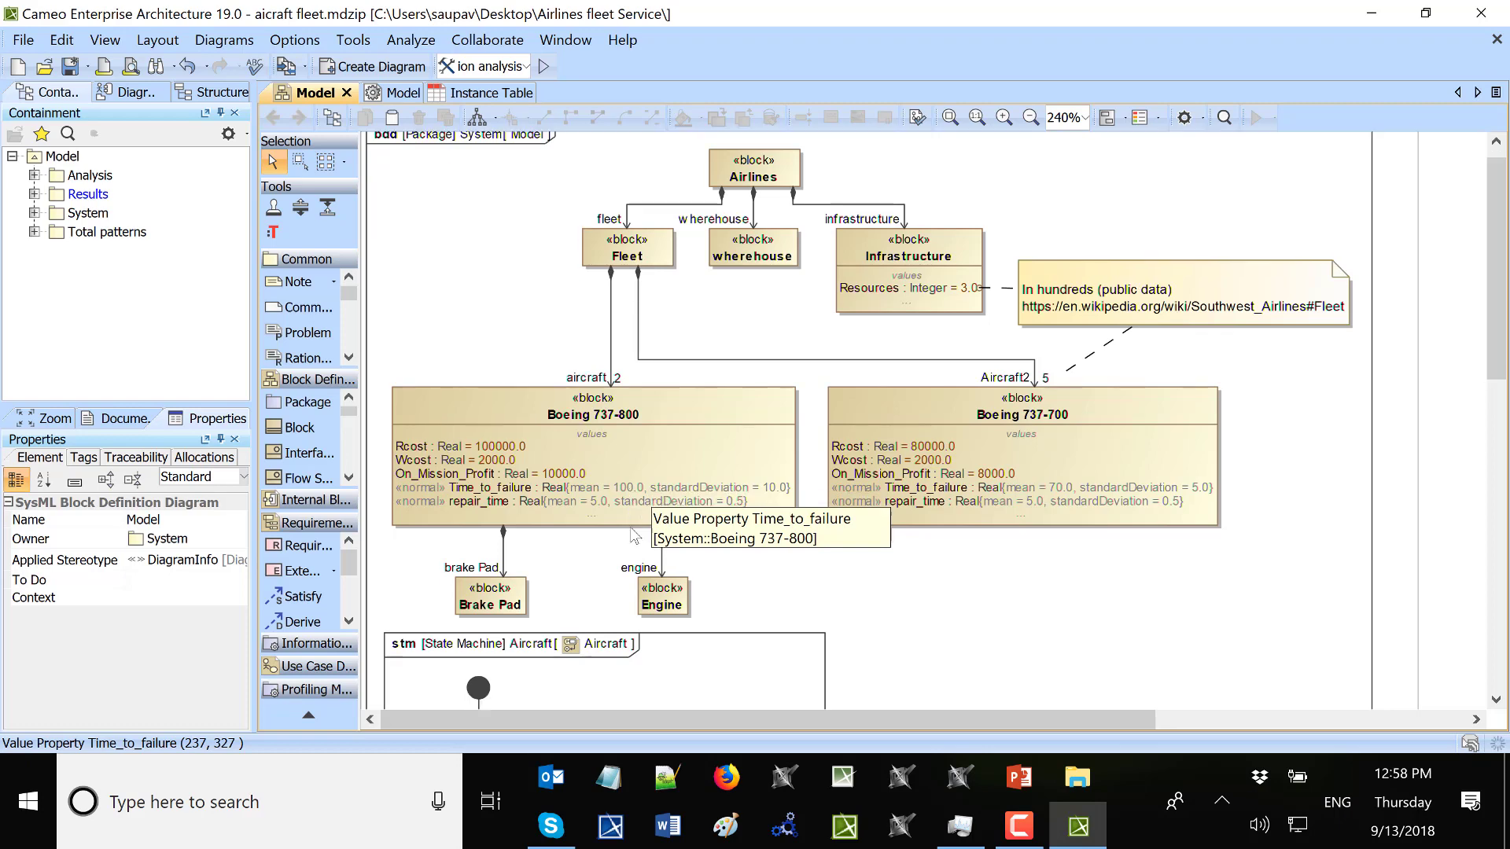
pyautogui.scroll(-5, 675, 585)
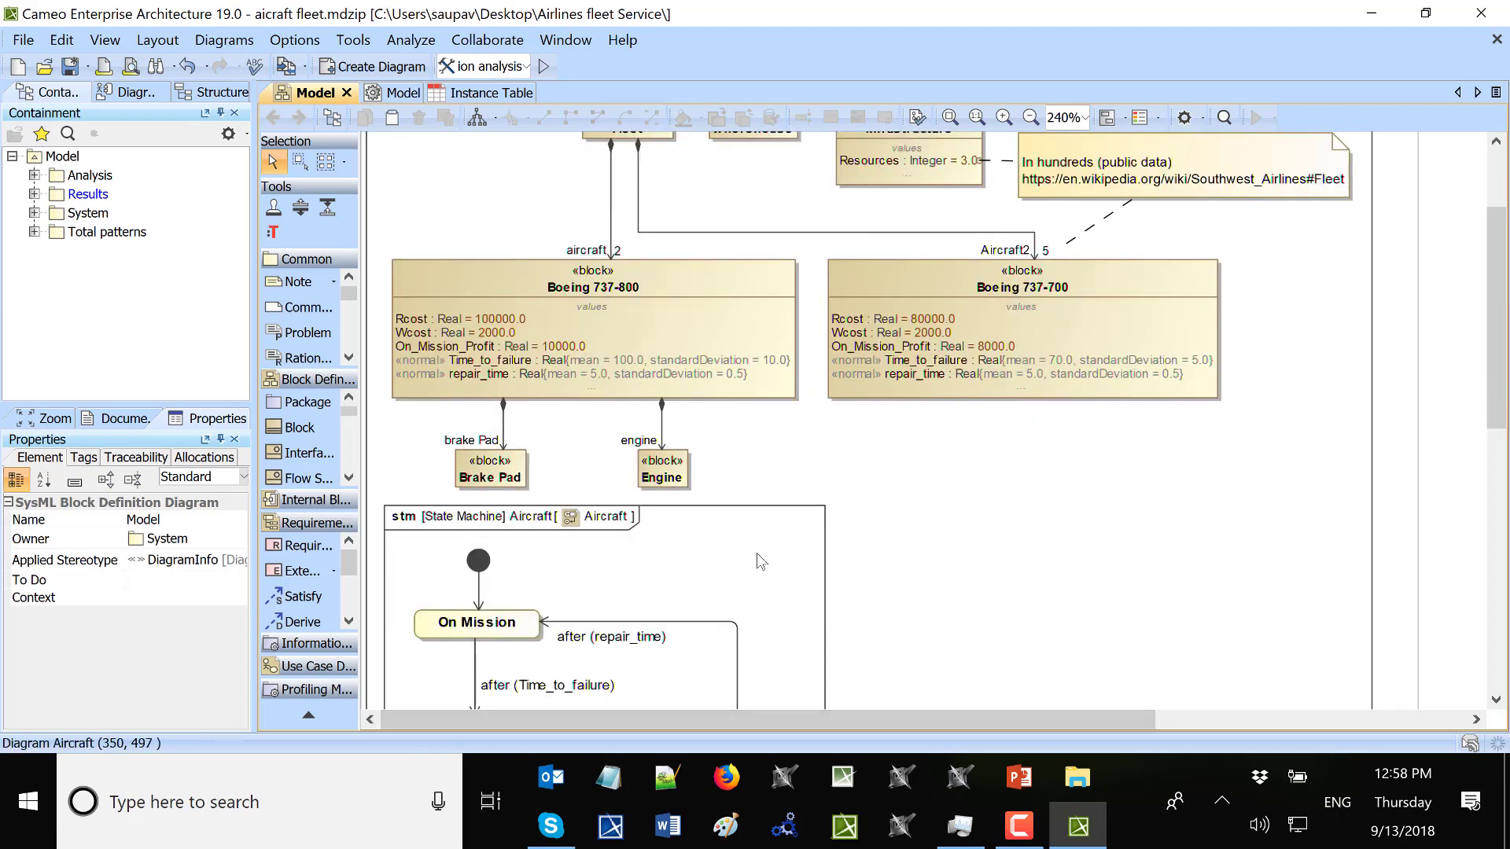
pyautogui.scroll(3, 761, 561)
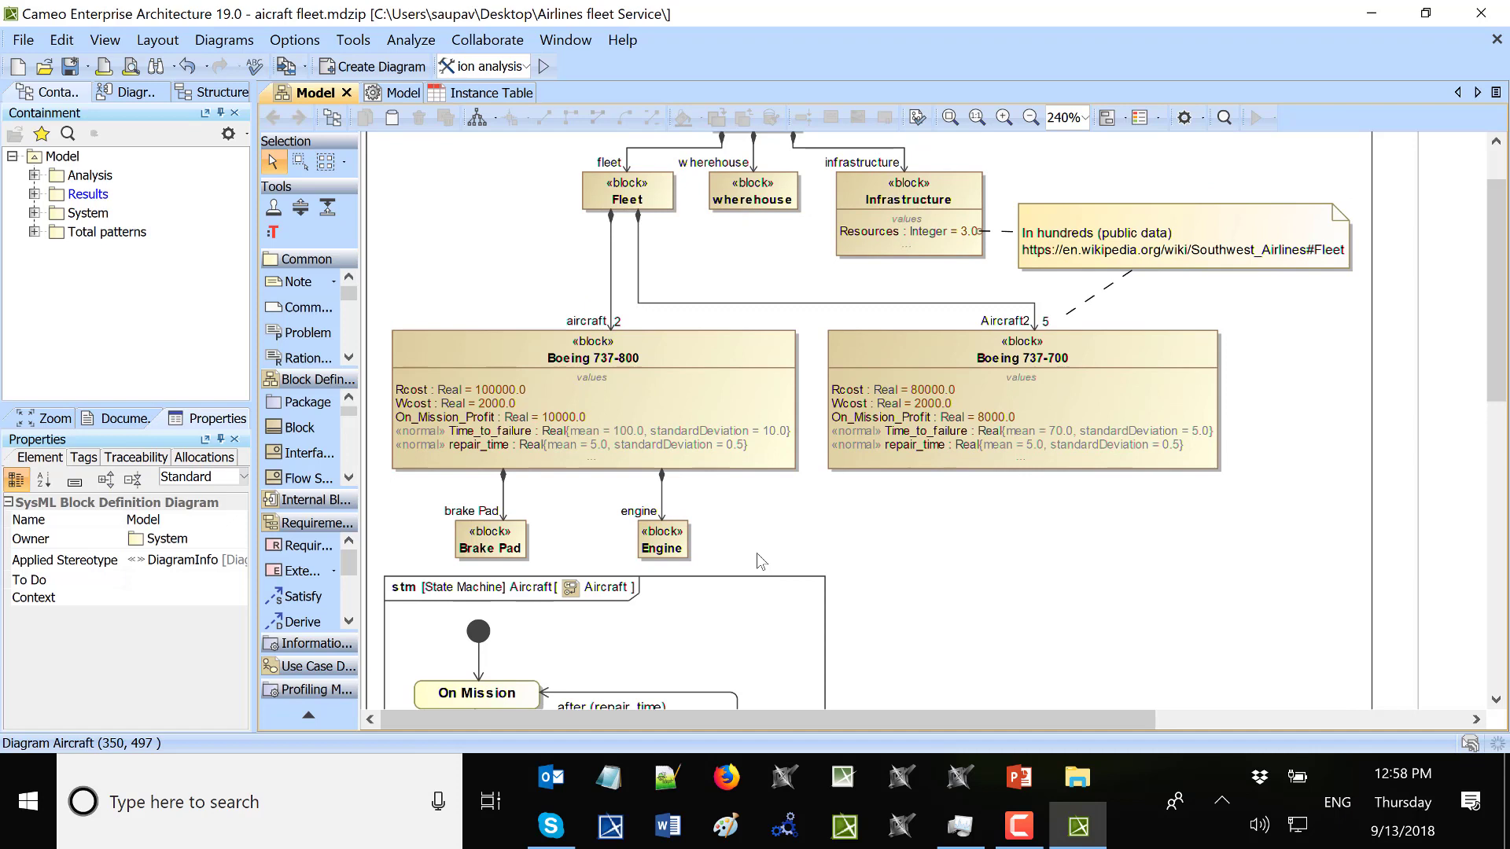
pyautogui.scroll(3, 761, 561)
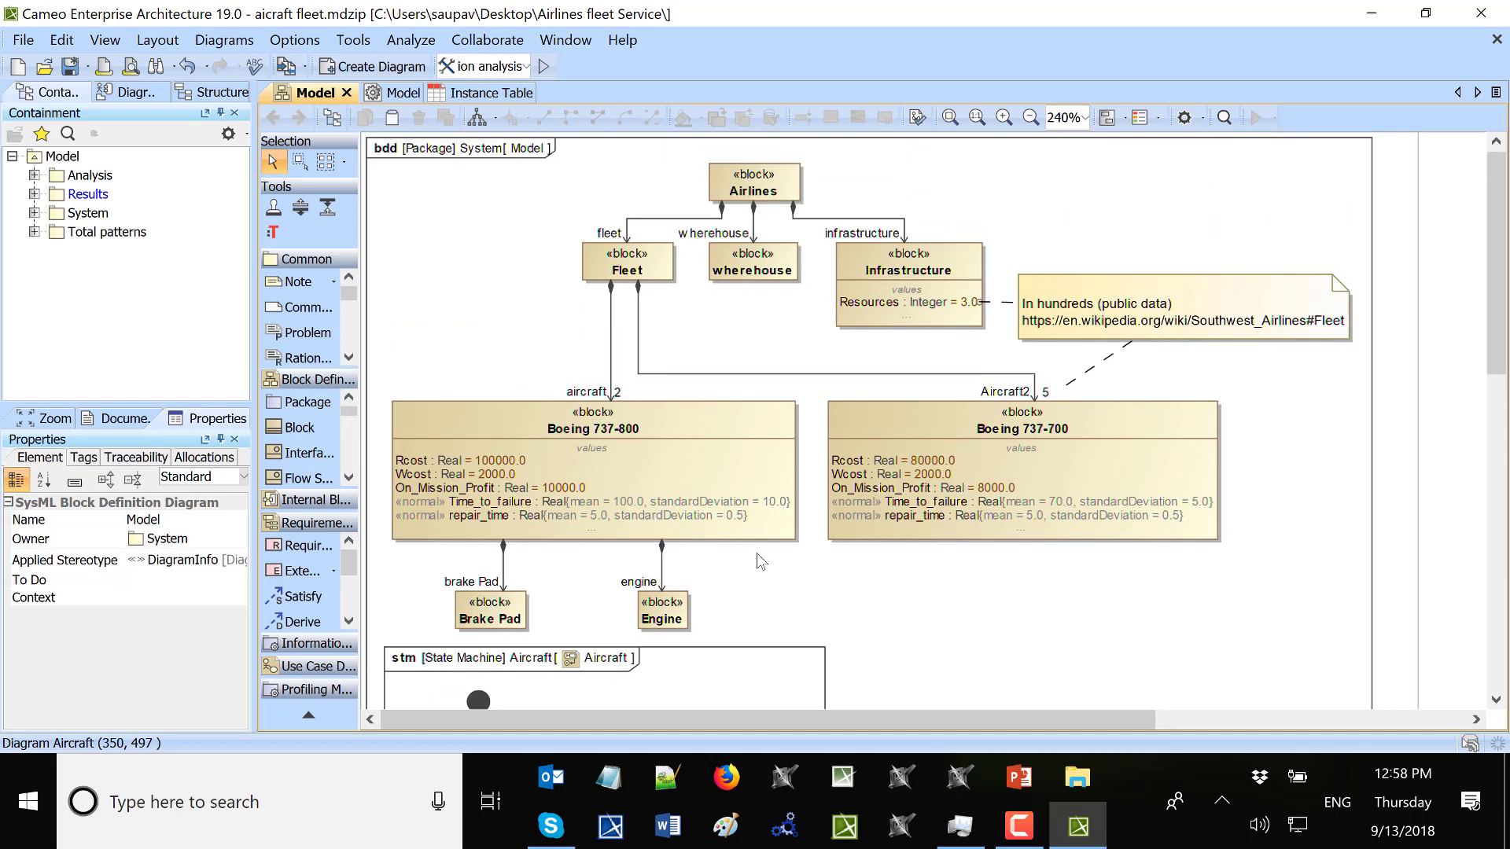